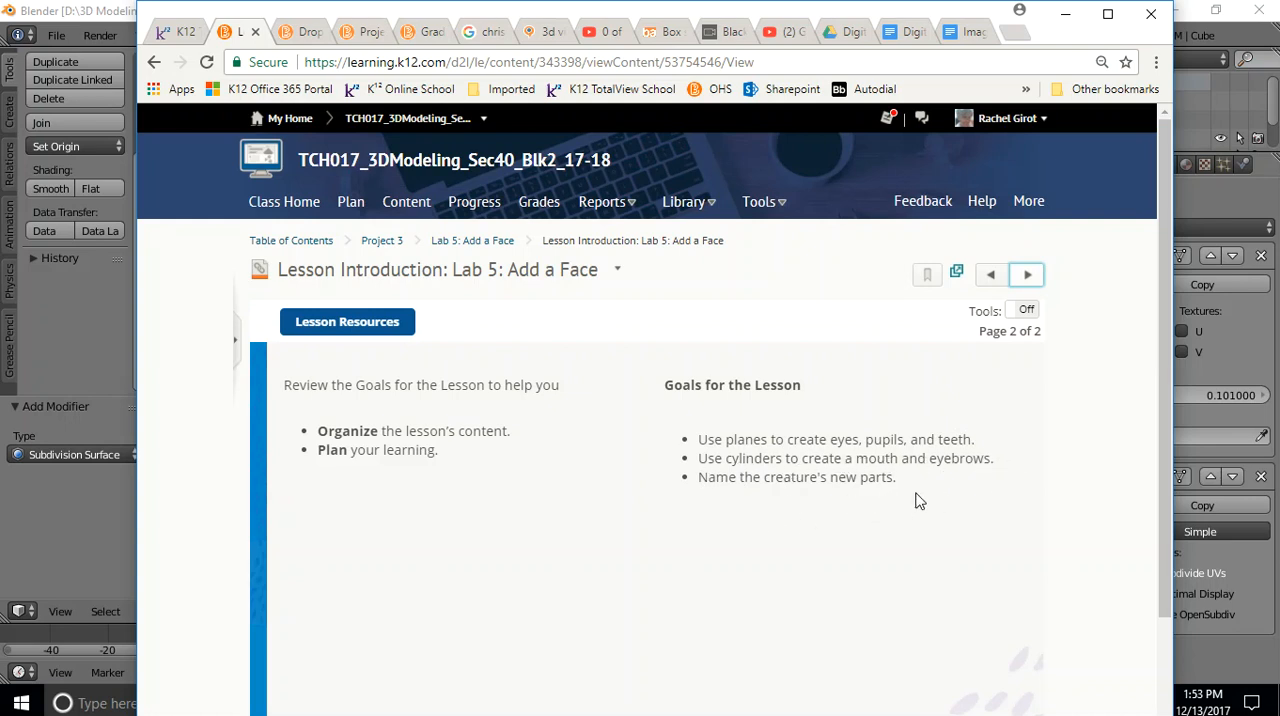
Open the lesson page on adding facial features and play its demonstration clip about new objects in Edit Mode
{"action": "left_click", "coordinate": [1027, 274]}
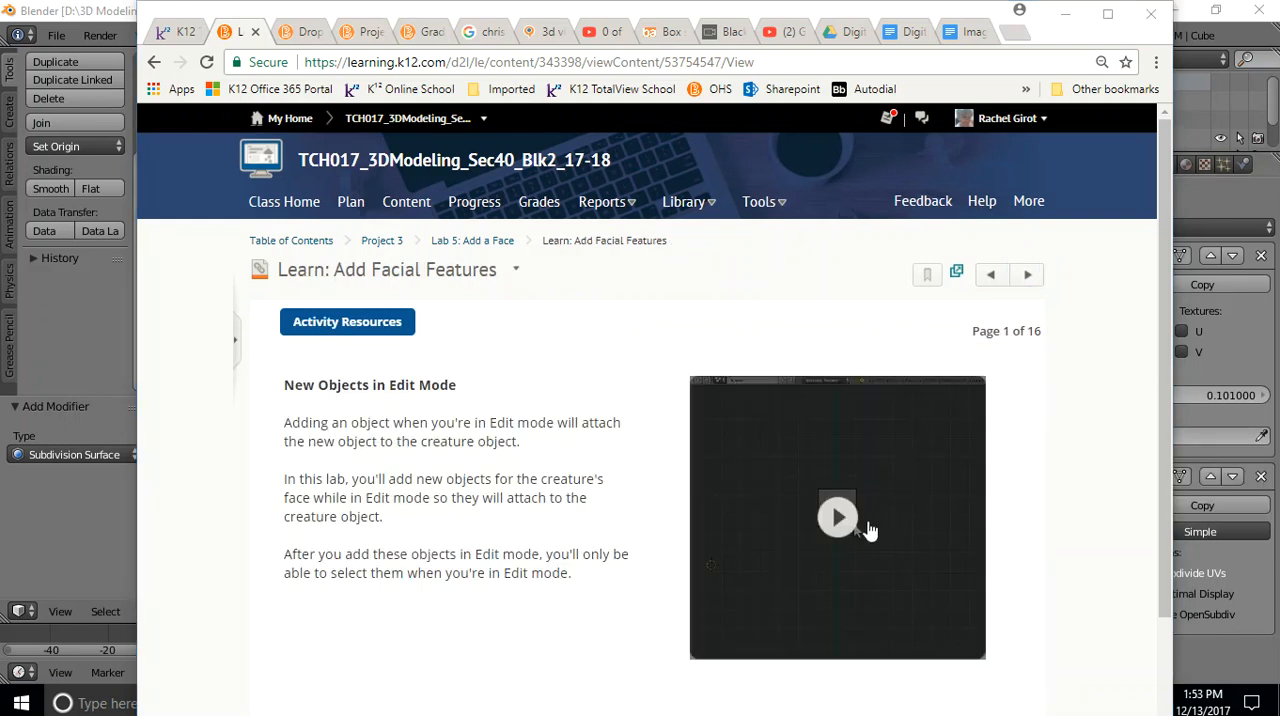
{"action": "left_click", "coordinate": [853, 527]}
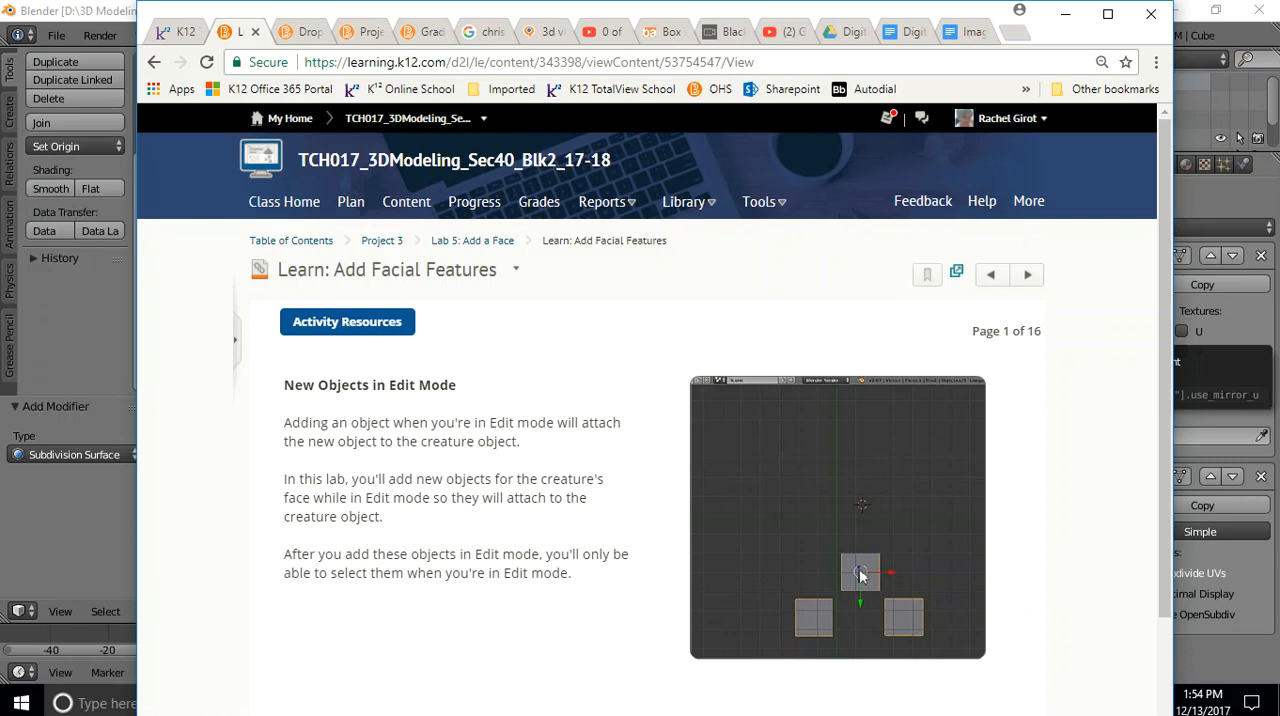
{"action": "left_click", "coordinate": [845, 516]}
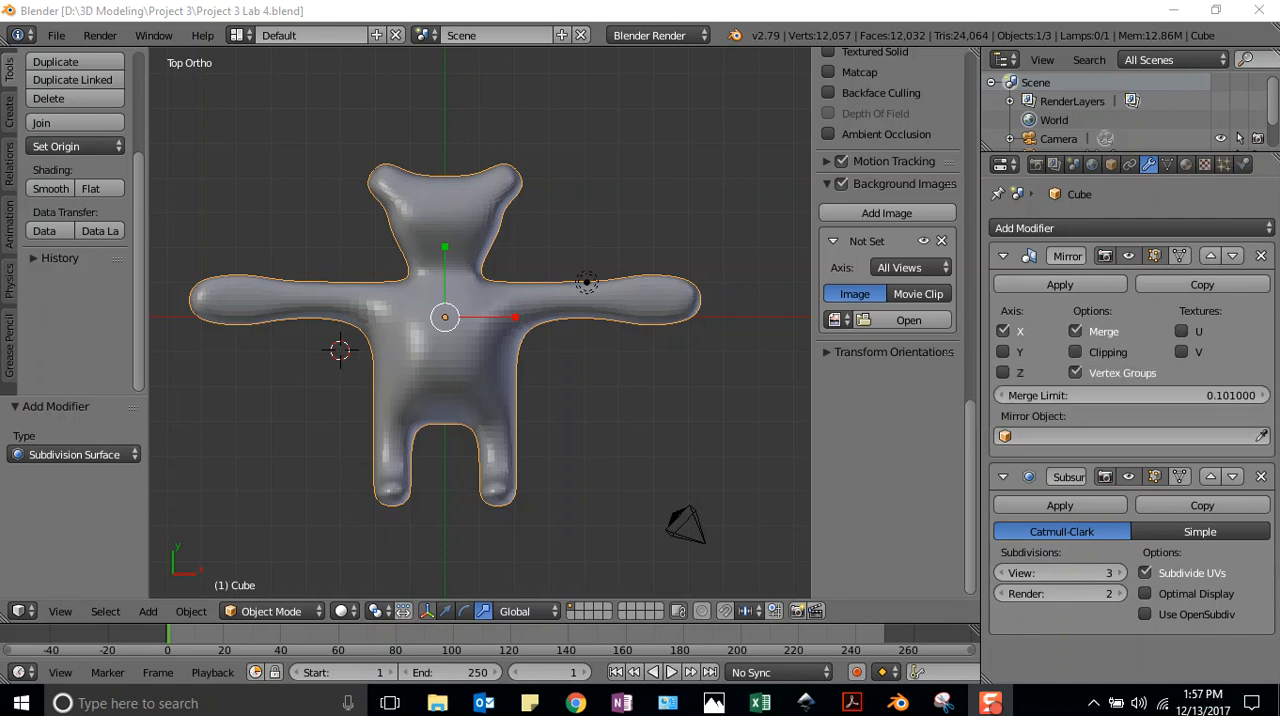
Switch to Blender and put the creature mesh into Edit Mode
{"action": "left_click", "coordinate": [508, 298]}
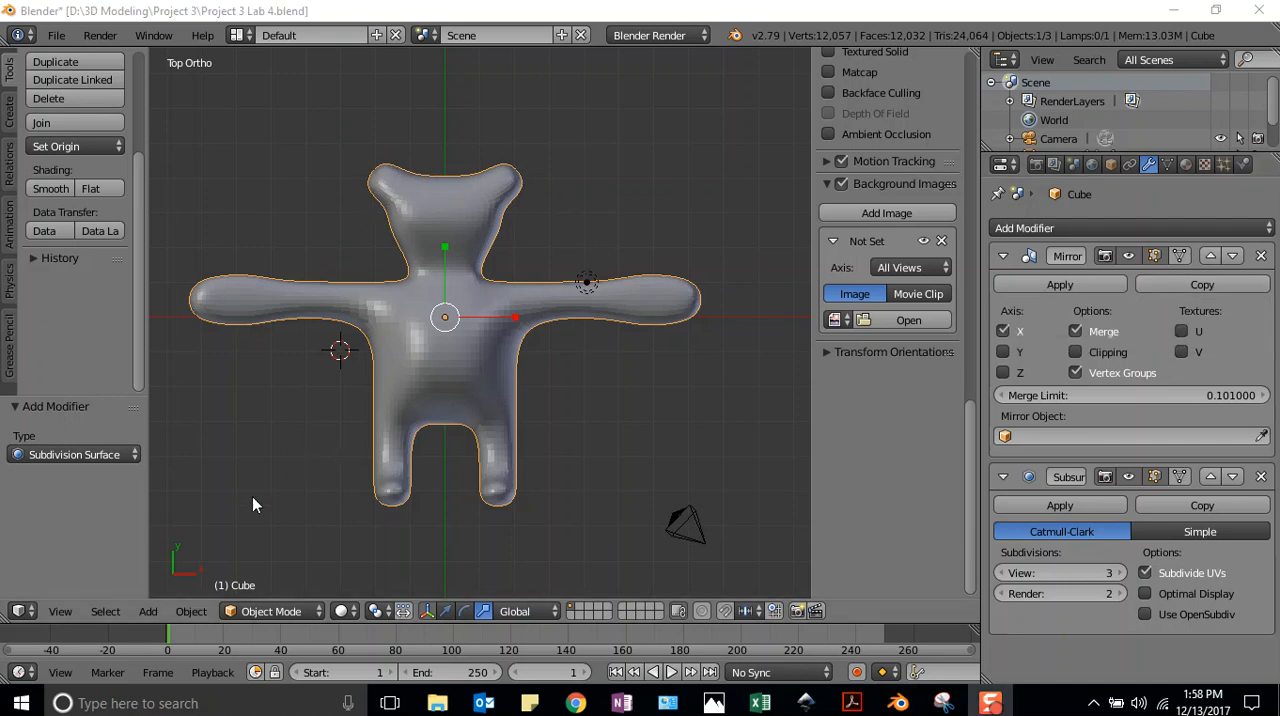
{"action": "left_click", "coordinate": [274, 610]}
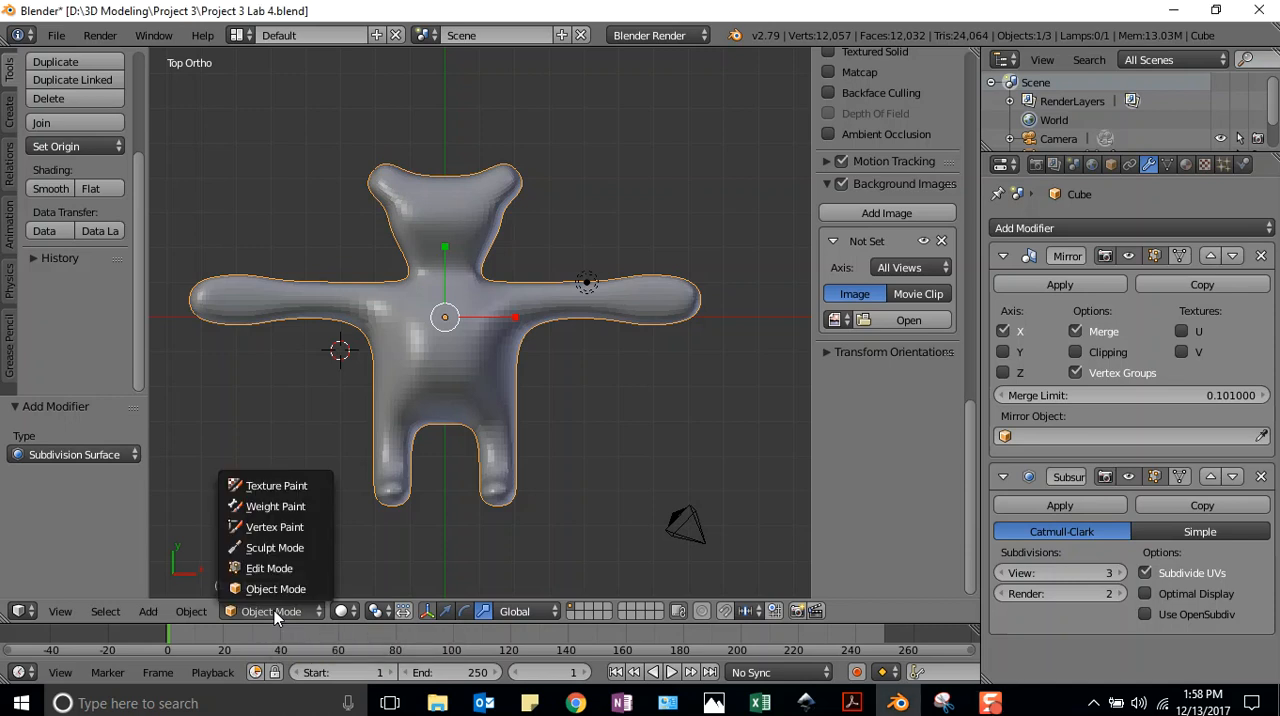
{"action": "left_click", "coordinate": [274, 610]}
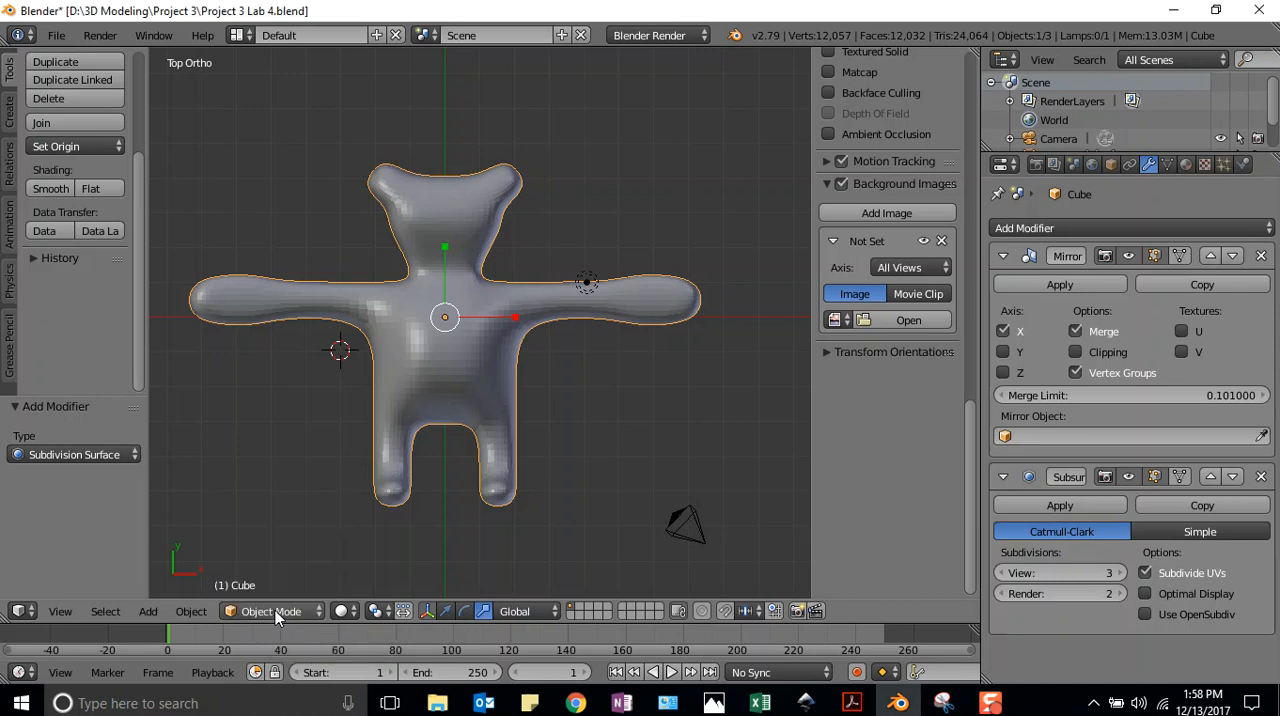
{"action": "key", "text": "Tab"}
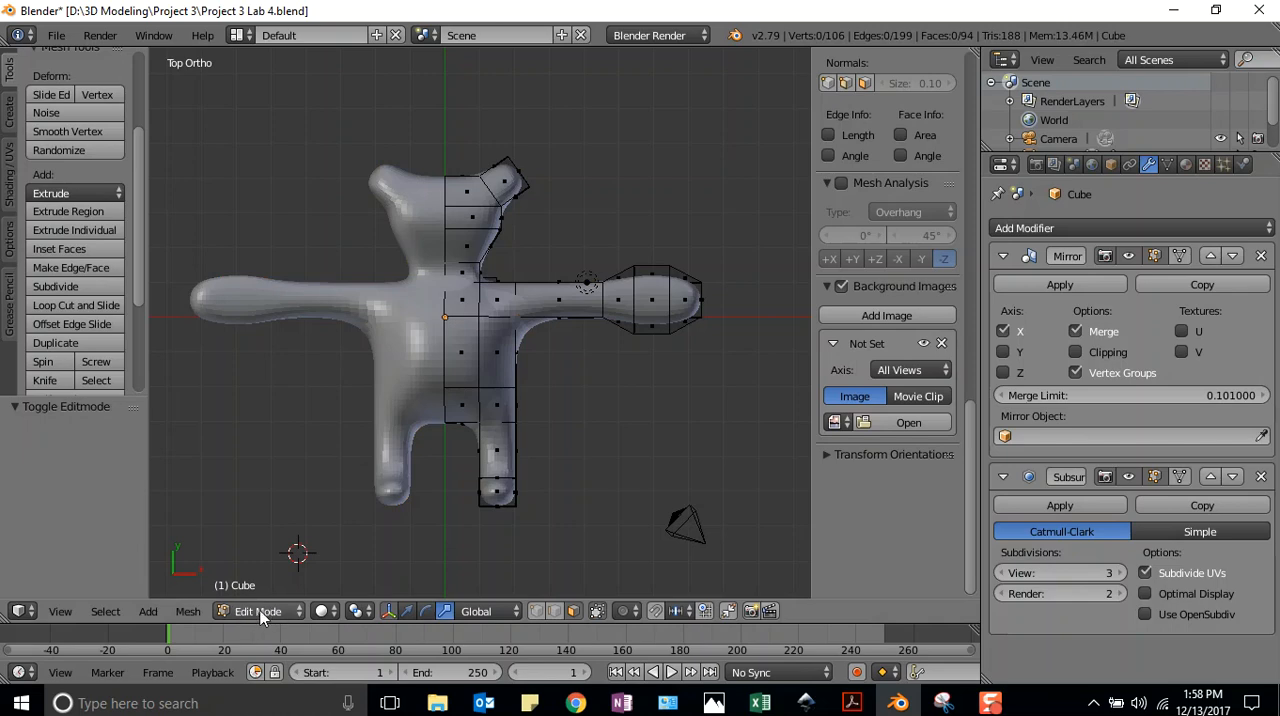
{"action": "key", "text": "Tab"}
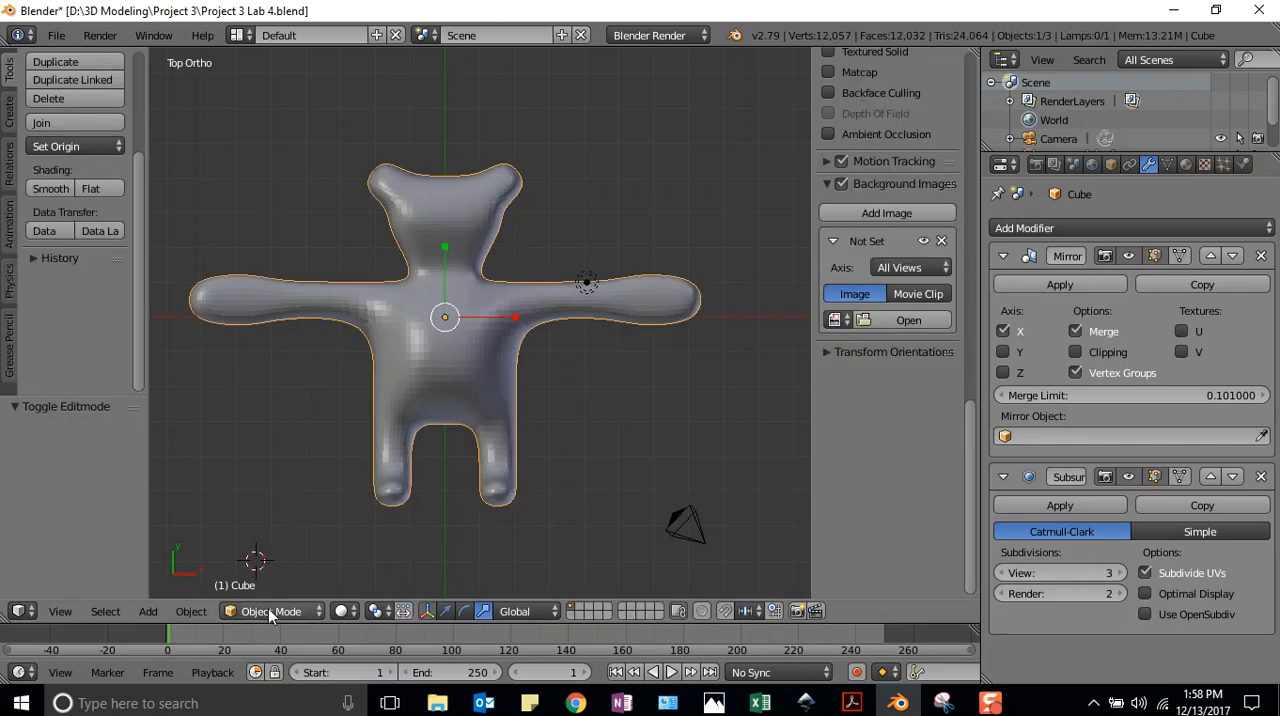
{"action": "key", "text": "Tab"}
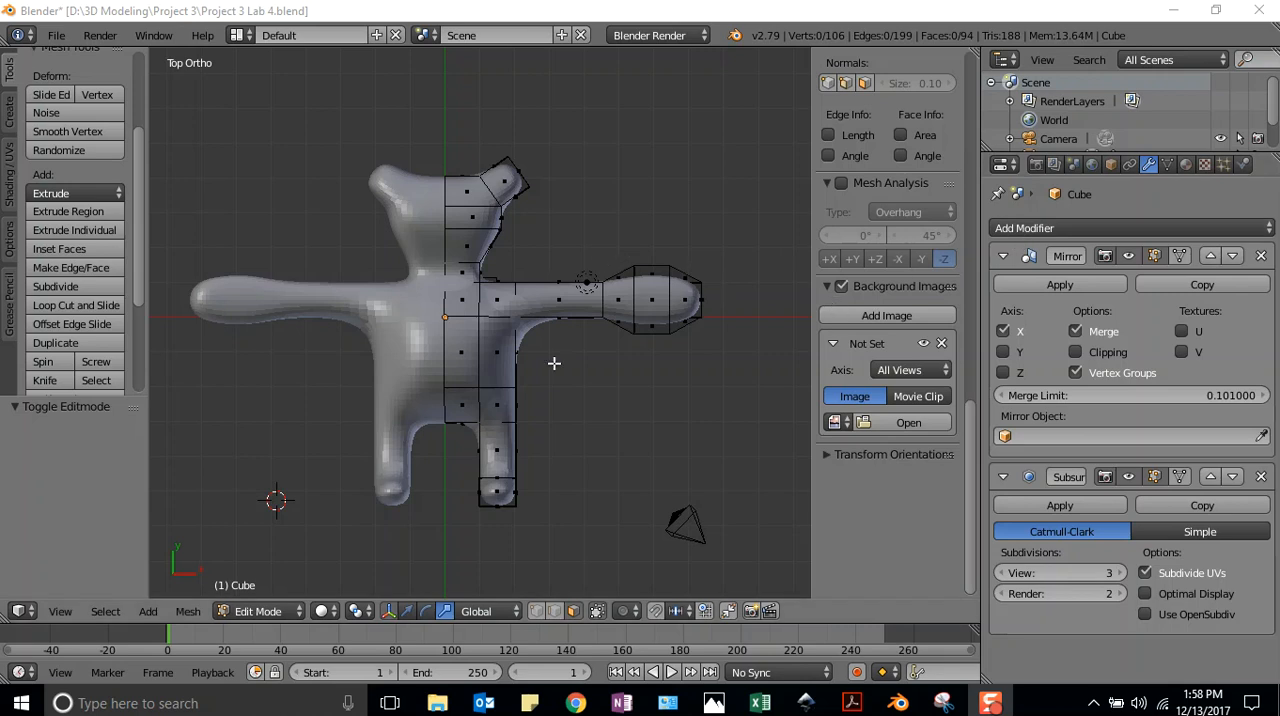
Place the 3D cursor just beside the creature's head and add a plane there
{"action": "left_click", "coordinate": [540, 236]}
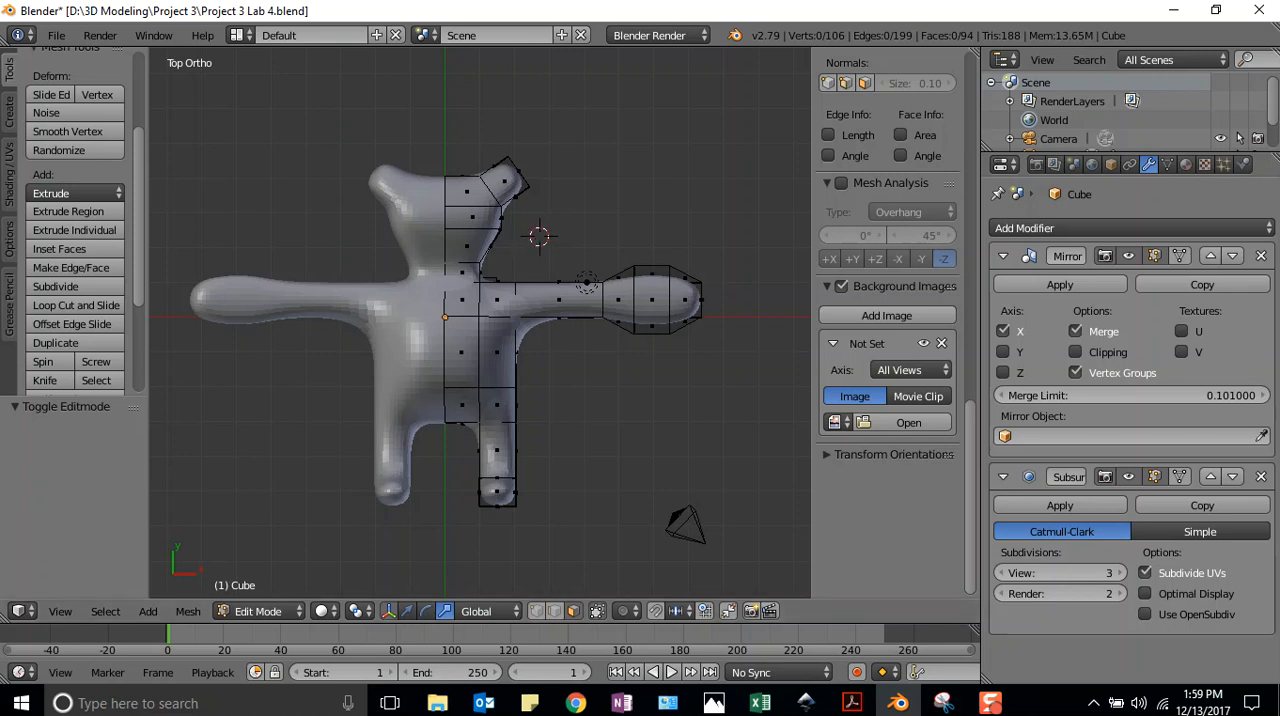
{"action": "left_click", "coordinate": [9, 113]}
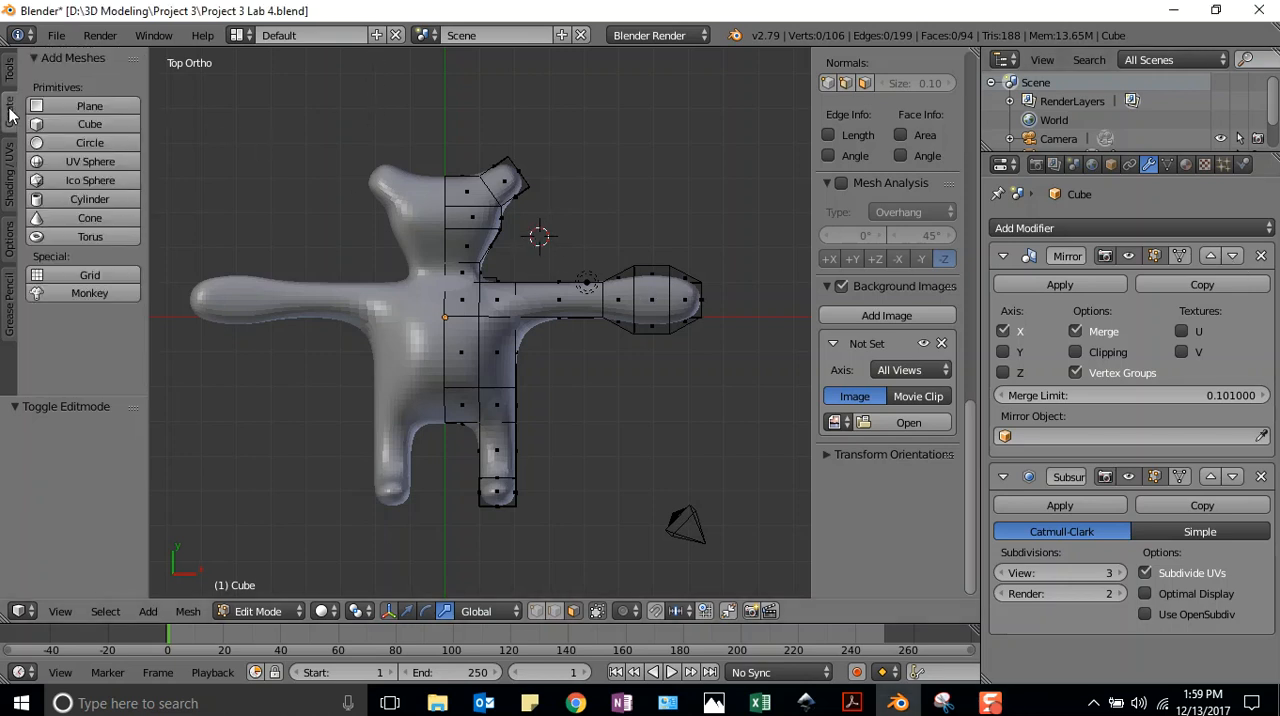
{"action": "left_click", "coordinate": [89, 107]}
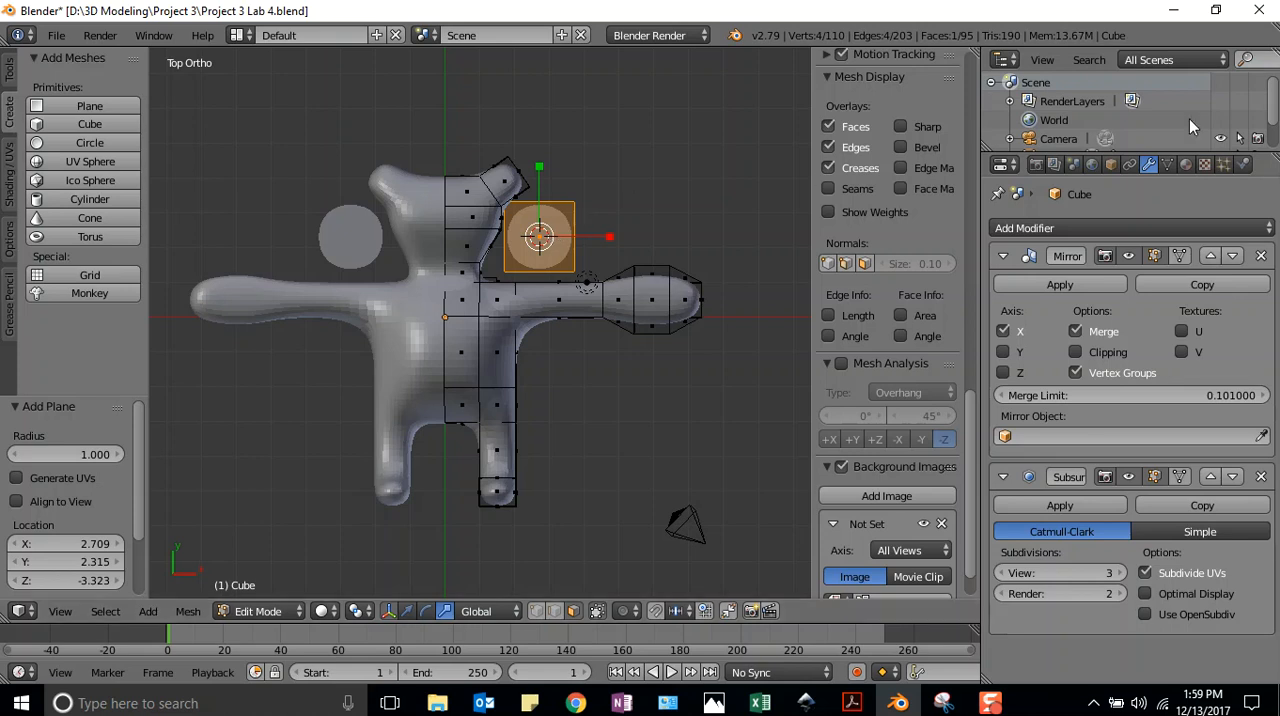
Shrink the new plane to eye size by scaling it about 0.776 and again about 0.469
{"action": "key", "text": "s"}
{"action": "left_click", "coordinate": [550, 238]}
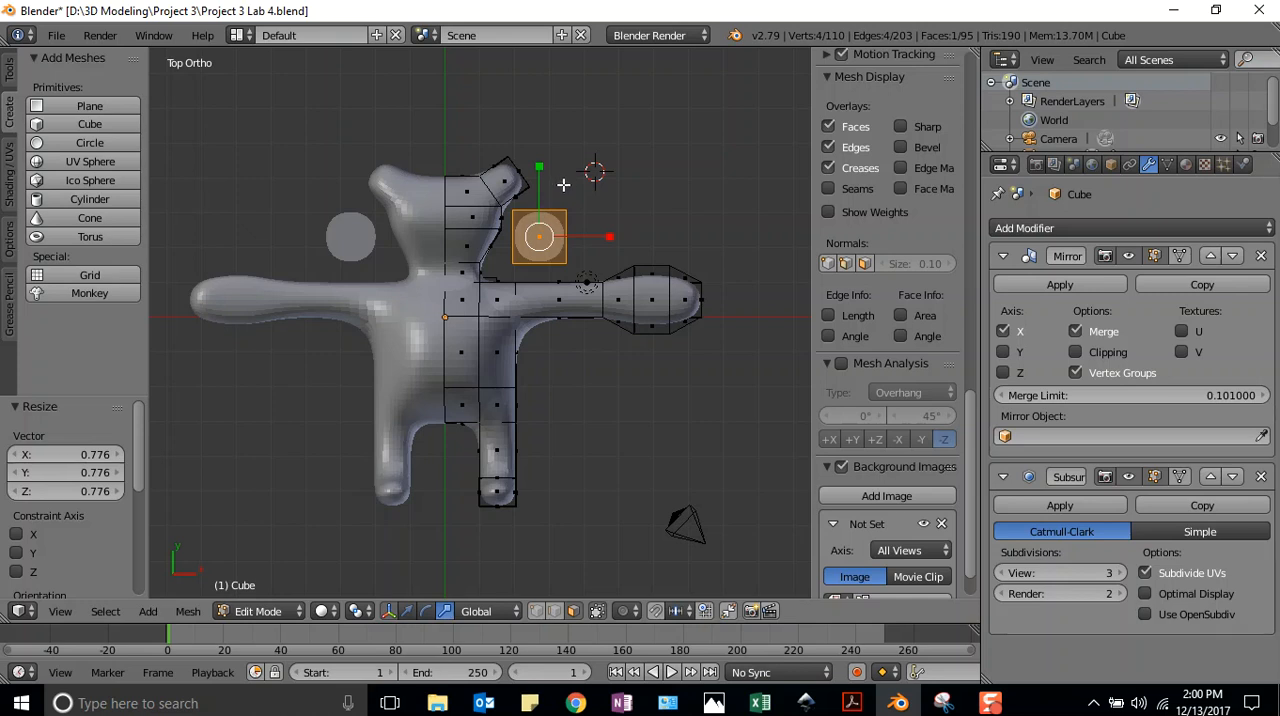
{"action": "key", "text": "s"}
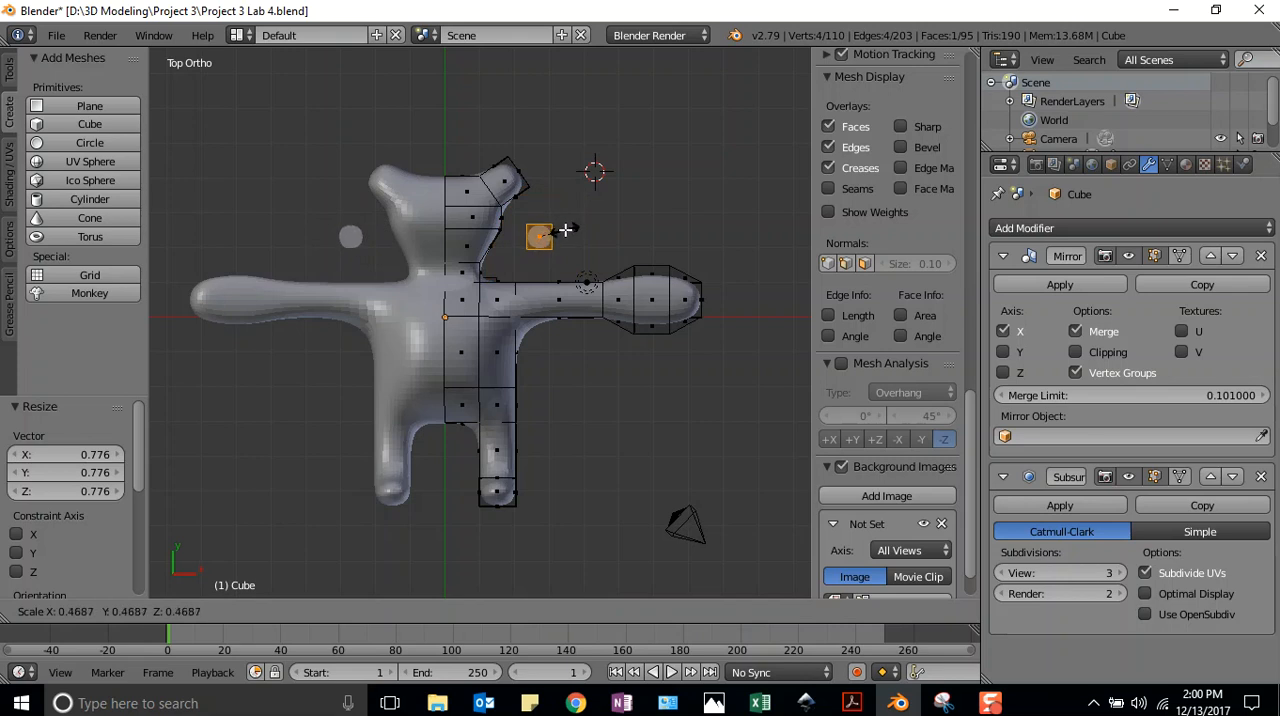
{"action": "left_click", "coordinate": [563, 229]}
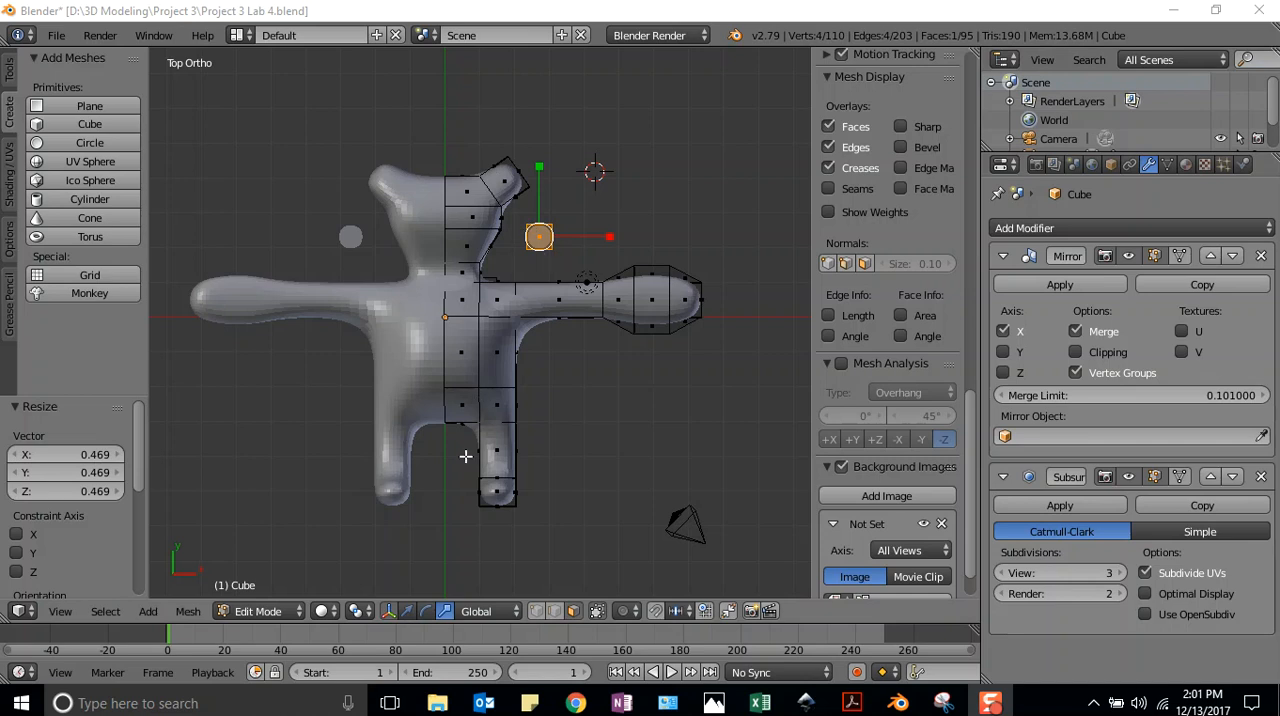
With the Translate manipulator active, shift the plane about 0.378 along X and raise it about 4.239 along Z
{"action": "left_click", "coordinate": [405, 614]}
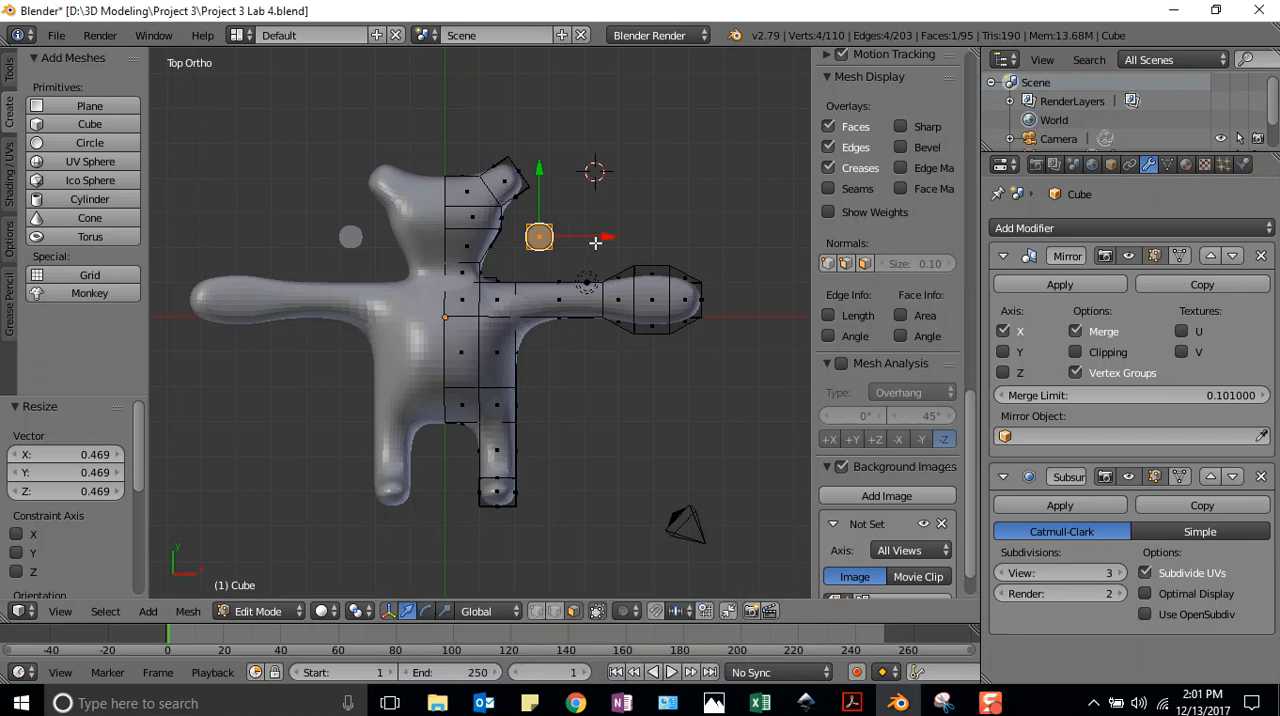
{"action": "mouse_move", "coordinate": [607, 236]}
{"action": "left_mouse_down"}
{"action": "mouse_move", "coordinate": [537, 234]}
{"action": "mouse_move", "coordinate": [630, 235]}
{"action": "left_mouse_up"}
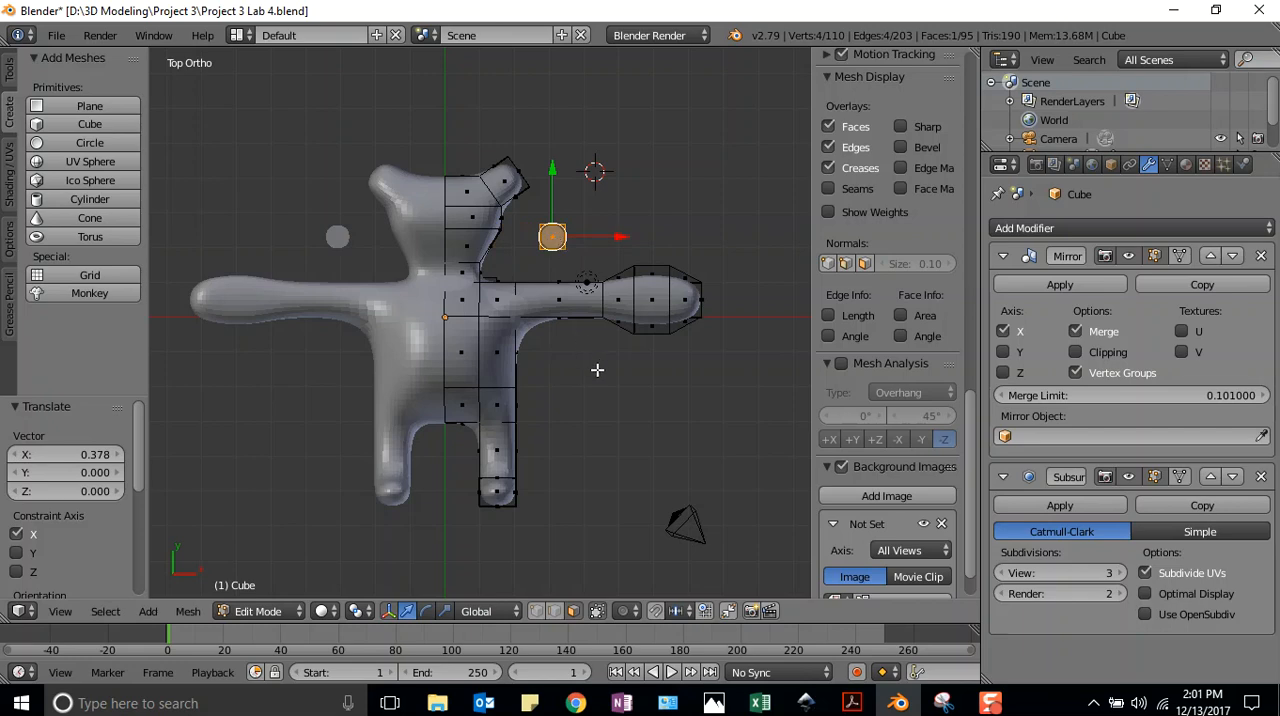
{"action": "middle_click_drag", "start_coordinate": [595, 377], "coordinate": [160, 197]}
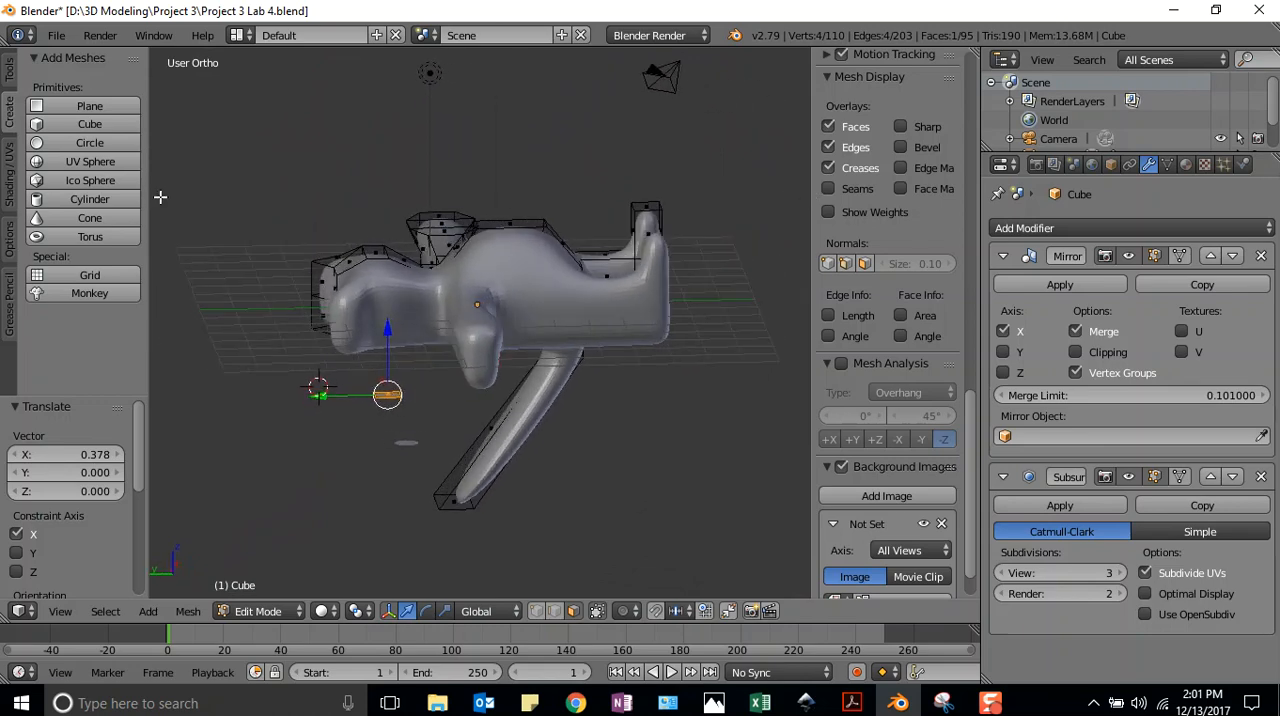
{"action": "key", "text": "g"}
{"action": "key", "text": "z"}
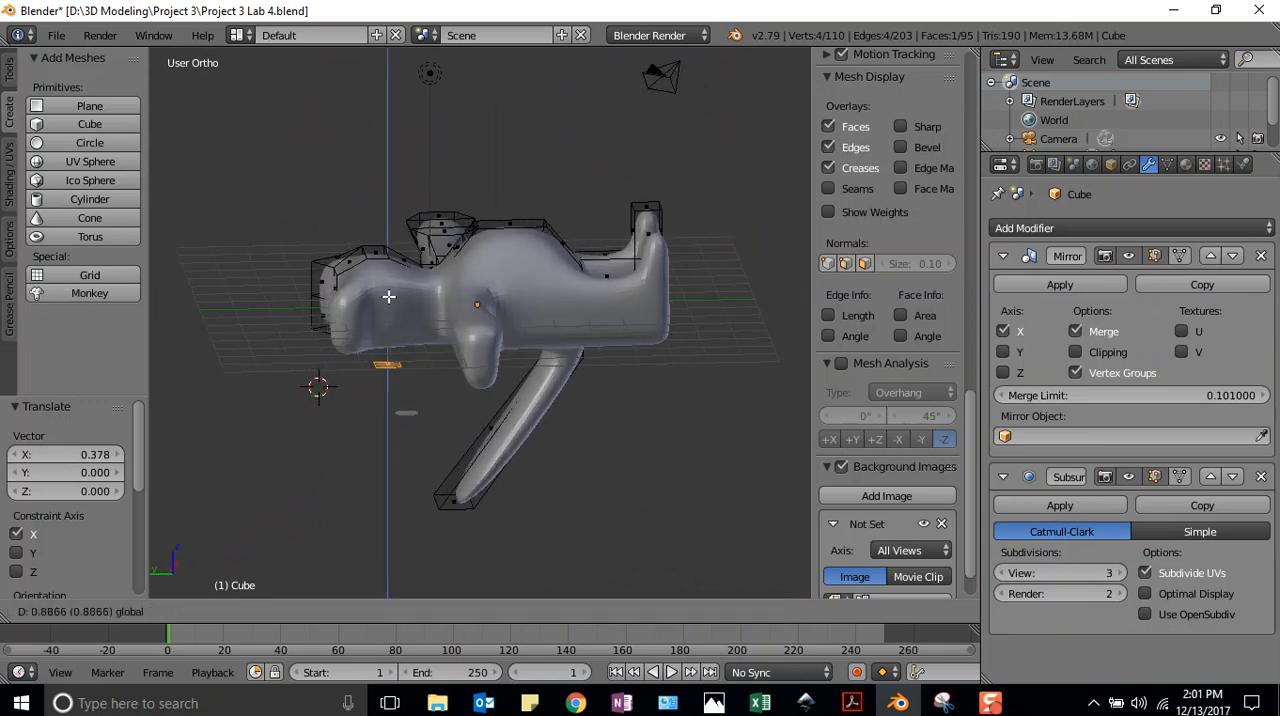
{"action": "left_click", "coordinate": [384, 184]}
Move the plane along its axes onto the front of the head, at the eye position beside the mirror line
{"action": "middle_click_drag", "start_coordinate": [517, 167], "coordinate": [295, 297]}
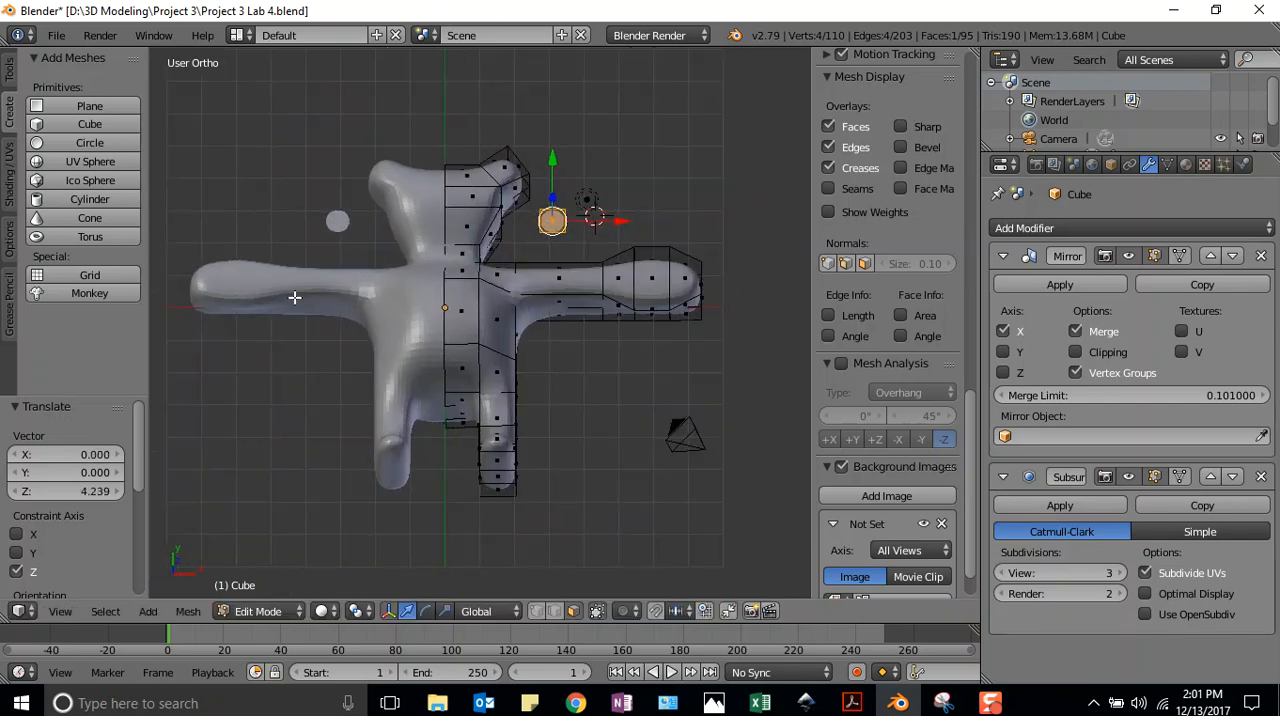
{"action": "left_click_drag", "start_coordinate": [621, 221], "coordinate": [465, 174]}
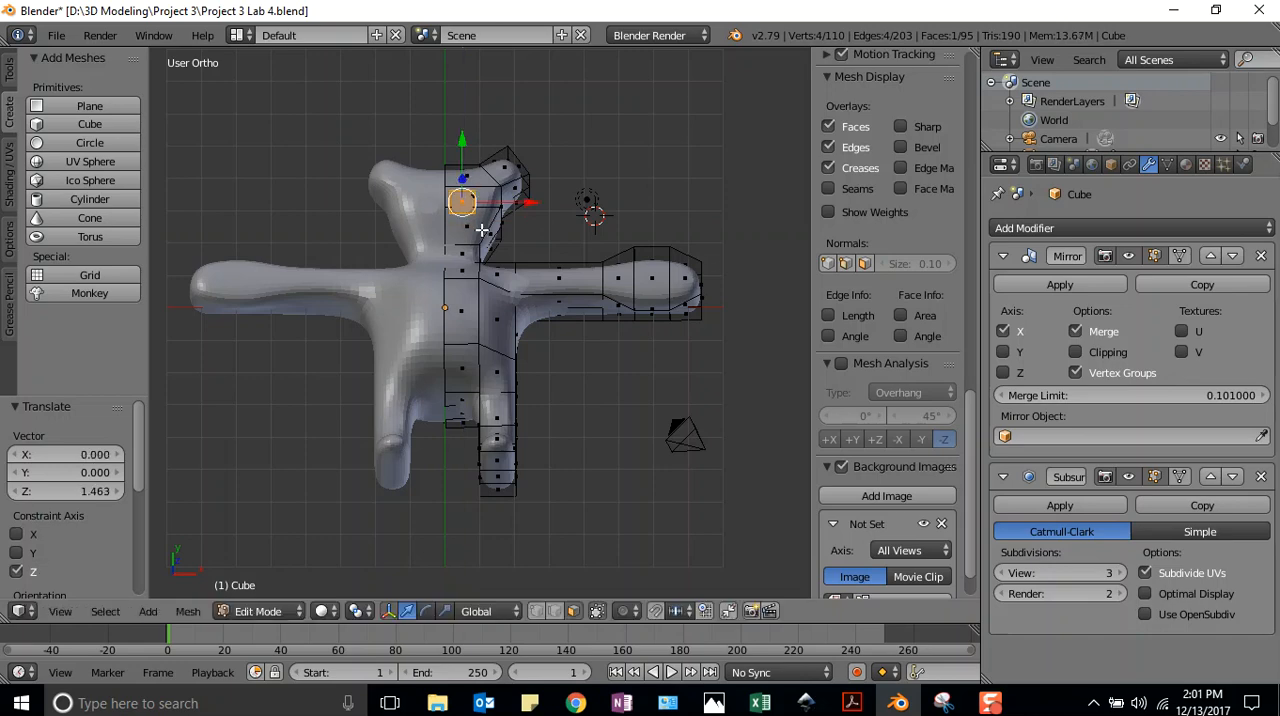
{"action": "middle_click_drag", "start_coordinate": [547, 200], "coordinate": [554, 387]}
{"action": "middle_click_drag", "start_coordinate": [541, 391], "coordinate": [457, 366]}
{"action": "left_click_drag", "start_coordinate": [461, 430], "coordinate": [460, 401]}
{"action": "left_click_drag", "start_coordinate": [524, 345], "coordinate": [527, 345]}
{"action": "left_click_drag", "start_coordinate": [461, 314], "coordinate": [459, 298]}
{"action": "middle_click_drag", "start_coordinate": [548, 328], "coordinate": [548, 201]}
Rotate the eye plane about 193° seen from the side, and lower it about 0.09 along Z
{"action": "middle_click_drag", "start_coordinate": [294, 300], "coordinate": [301, 258]}
{"action": "middle_click_drag", "start_coordinate": [279, 468], "coordinate": [518, 270]}
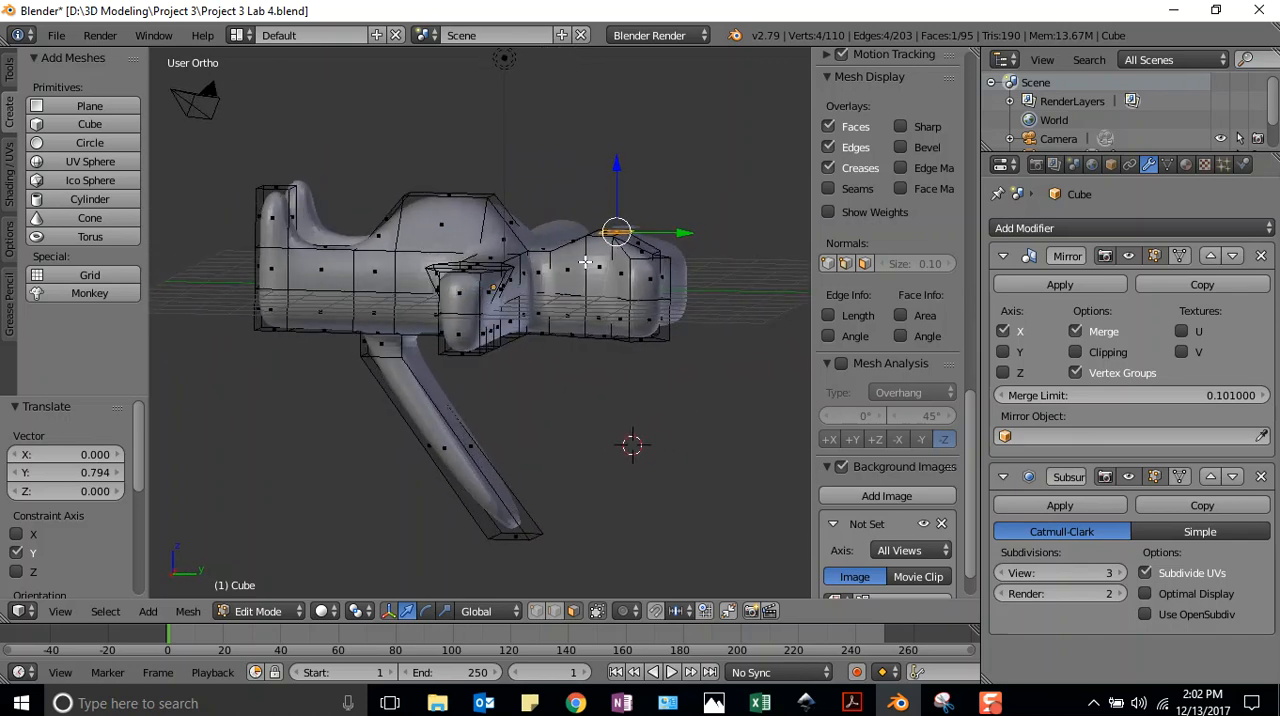
{"action": "key", "text": "r"}
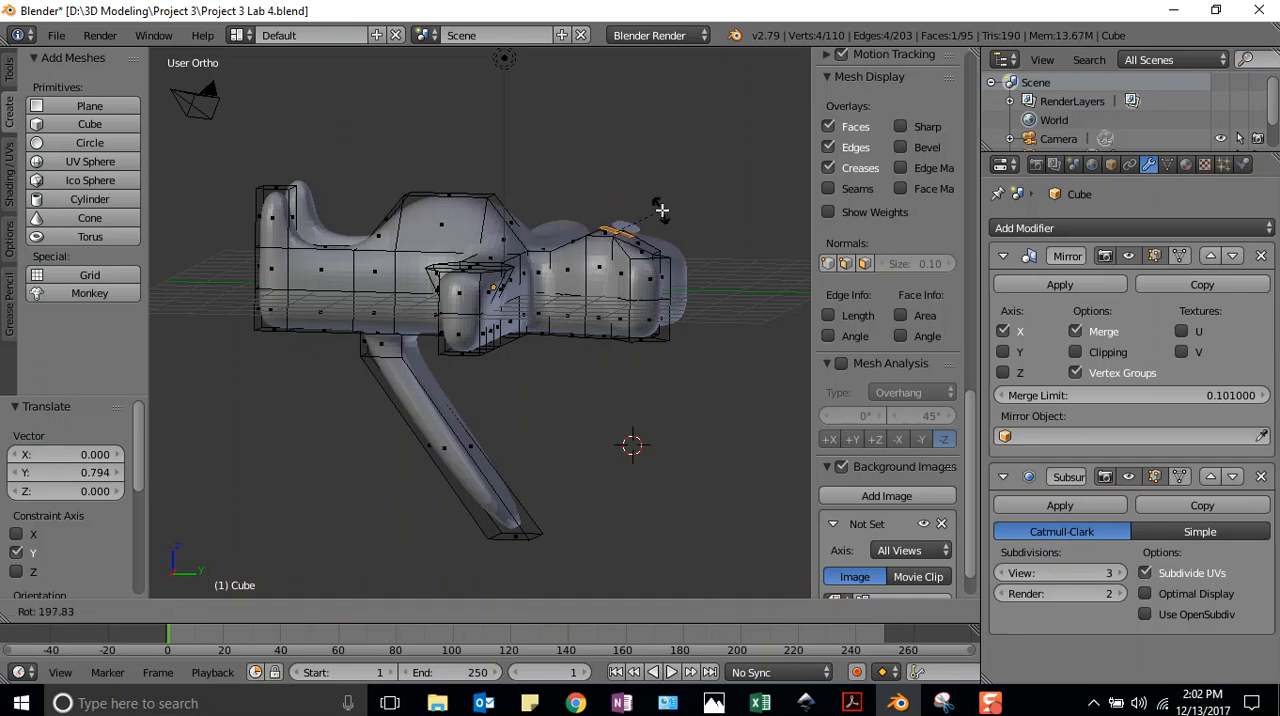
{"action": "left_click", "coordinate": [657, 207]}
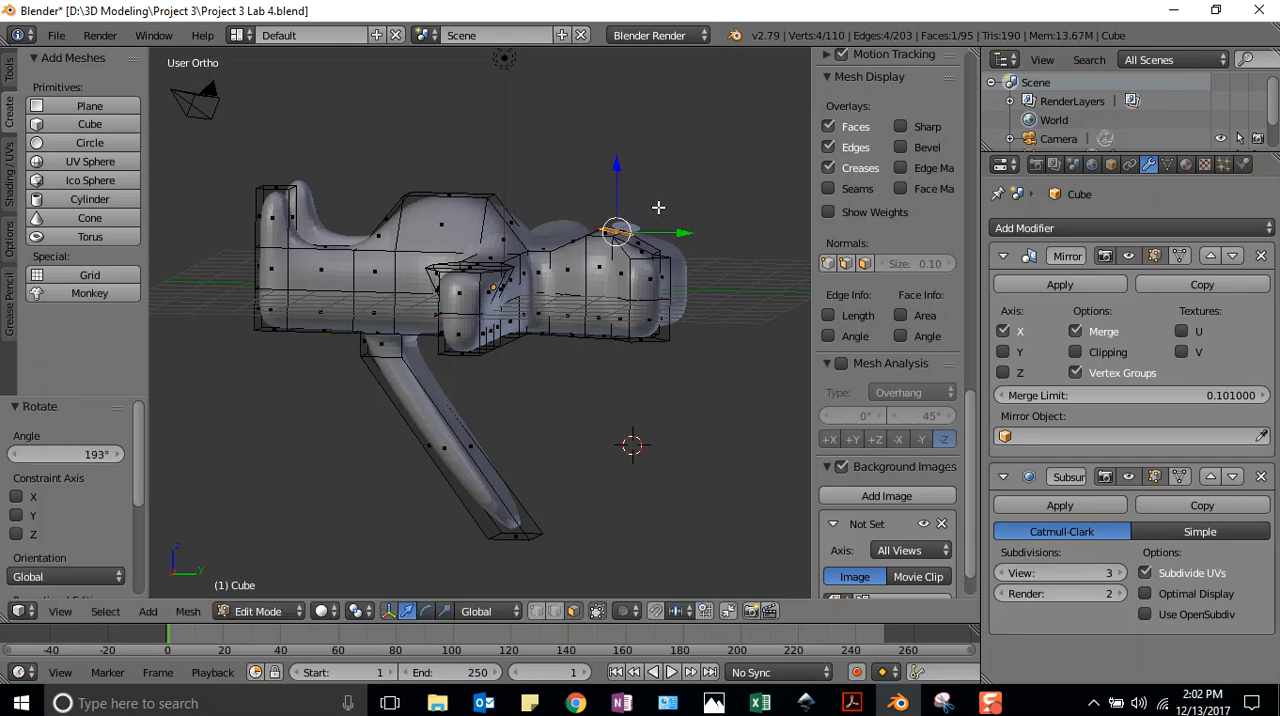
{"action": "key", "text": "g"}
{"action": "key", "text": "z"}
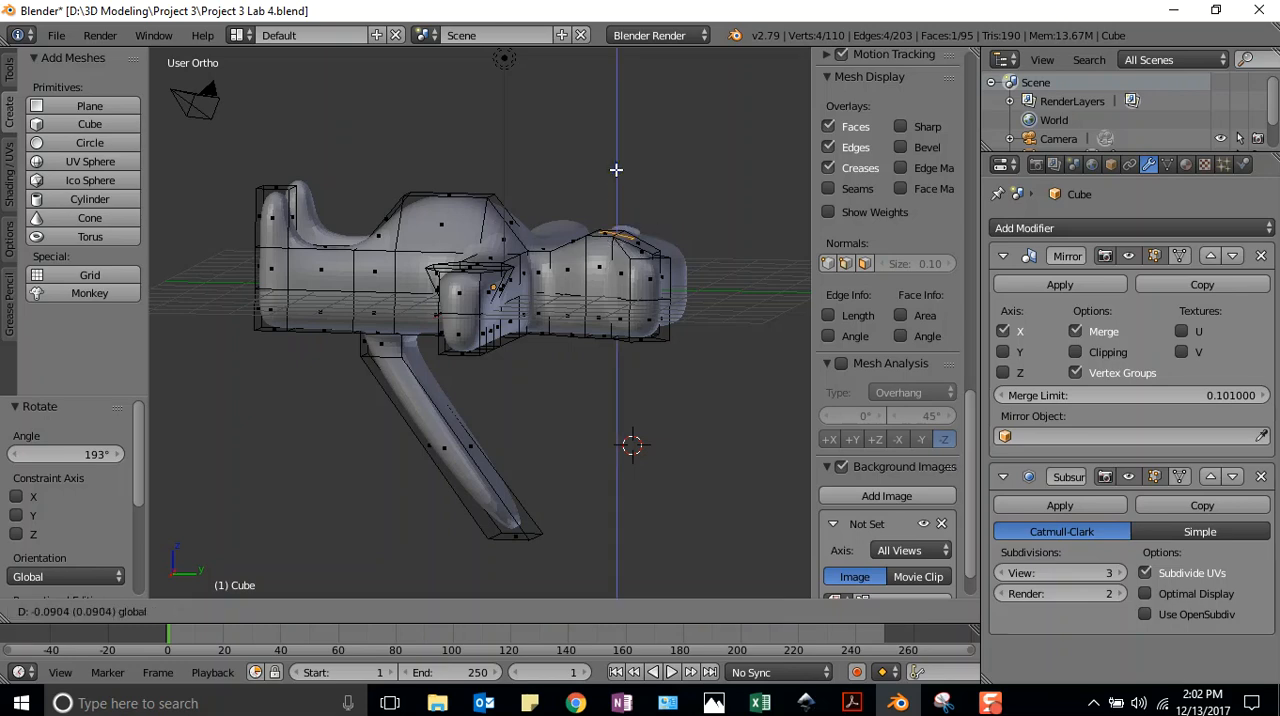
{"action": "left_click", "coordinate": [690, 222]}
Tilt the eye plane with a trackball rotation from the front and raise it about 0.433 along Z off the face
{"action": "middle_click_drag", "start_coordinate": [690, 222], "coordinate": [202, 571]}
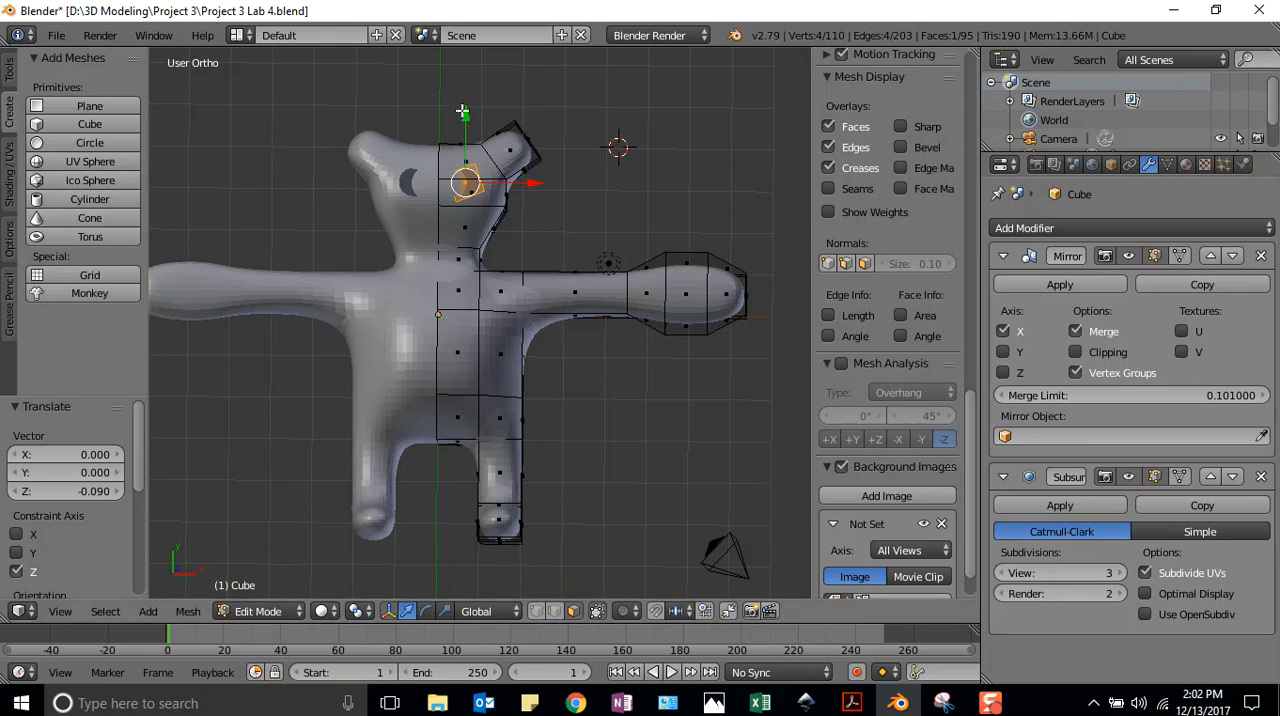
{"action": "key", "text": "r"}
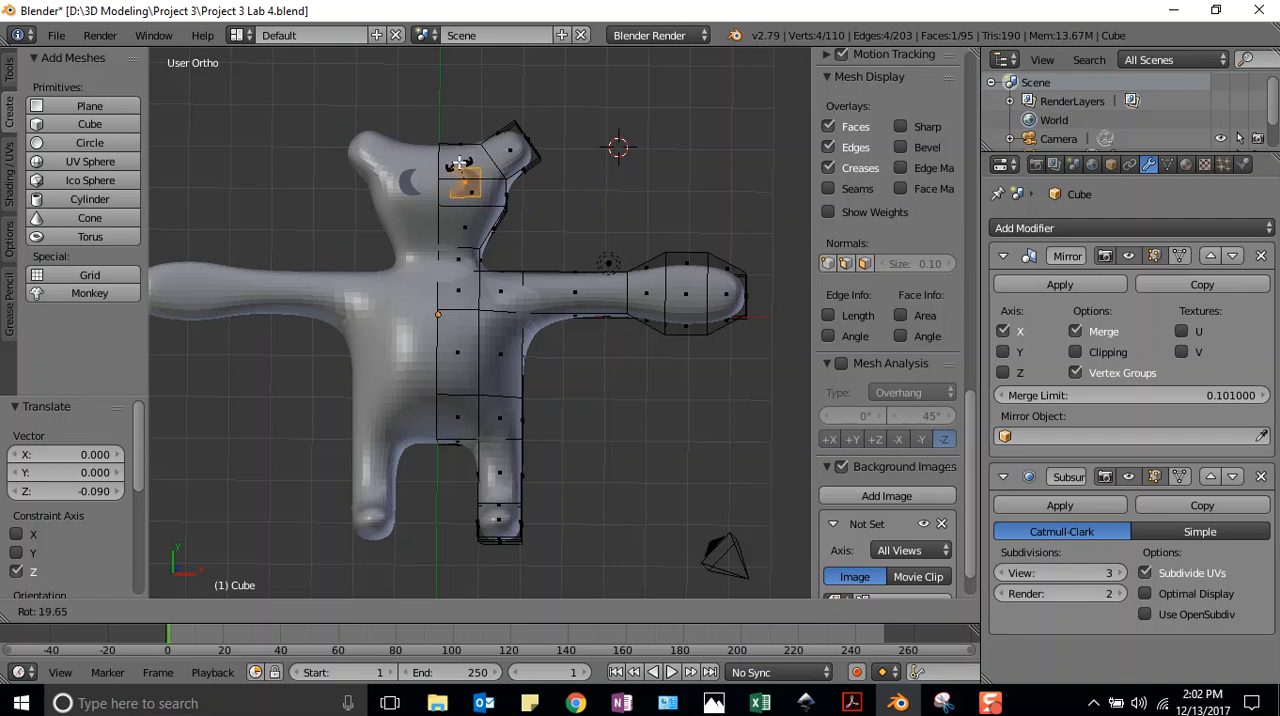
{"action": "key", "text": "r"}
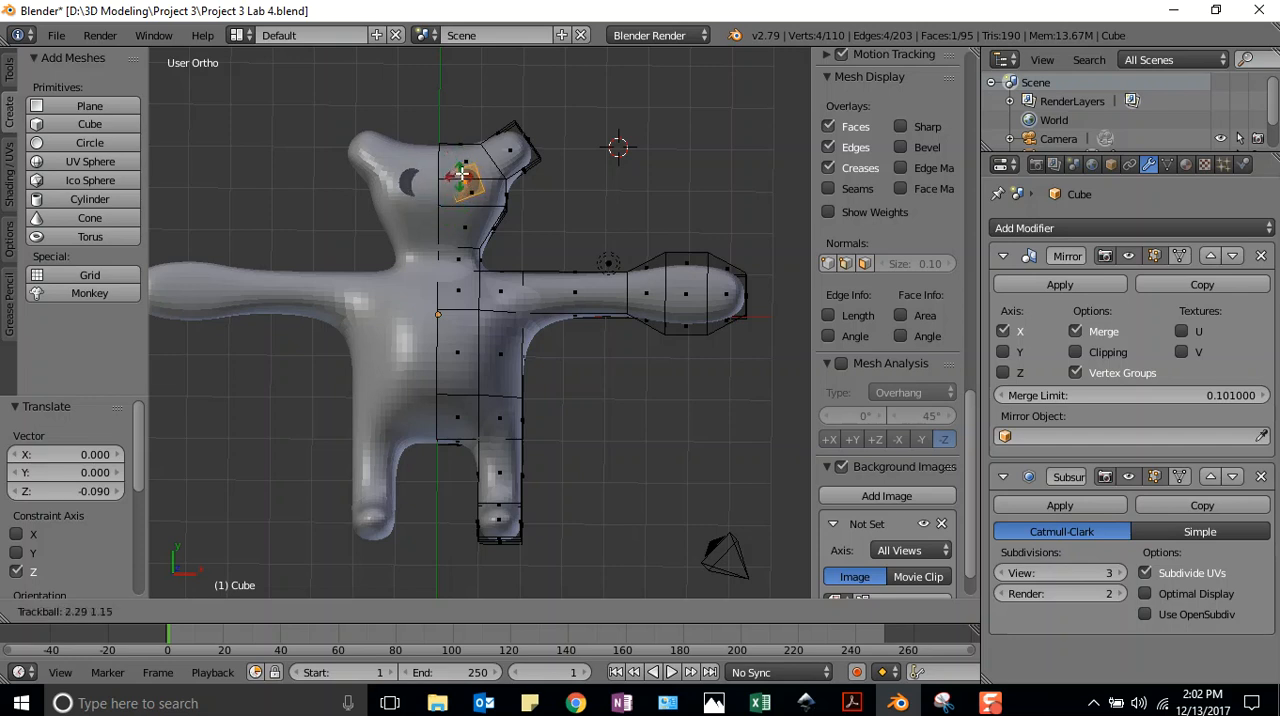
{"action": "left_click", "coordinate": [466, 176]}
{"action": "left_click_drag", "start_coordinate": [465, 118], "coordinate": [470, 118]}
{"action": "middle_click_drag", "start_coordinate": [470, 179], "coordinate": [470, 122]}
{"action": "scroll", "coordinate": [467, 126], "scroll_direction": "up", "scroll_amount": 1}
{"action": "left_click_drag", "start_coordinate": [462, 96], "coordinate": [461, 86]}
Rotate the eye plane about 12.5° seen from the side and refine its tilt with a trackball rotation
{"action": "middle_click_drag", "start_coordinate": [614, 153], "coordinate": [433, 580]}
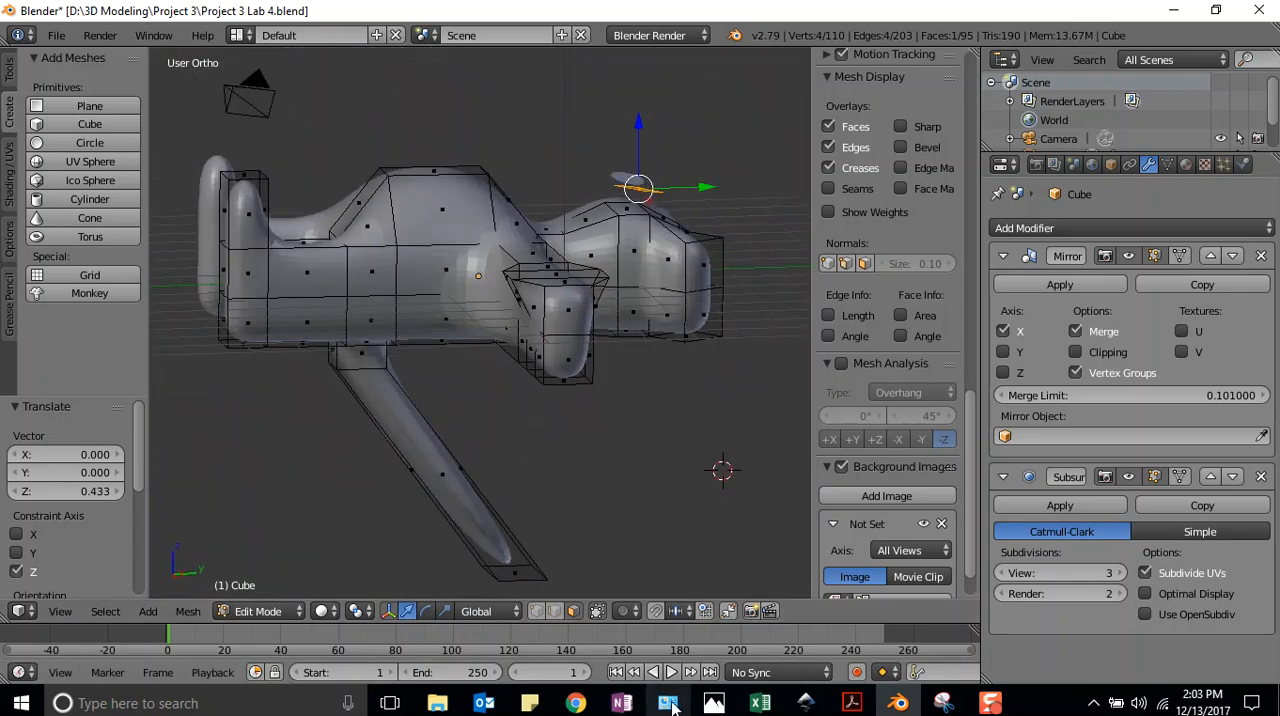
{"action": "key", "text": "r"}
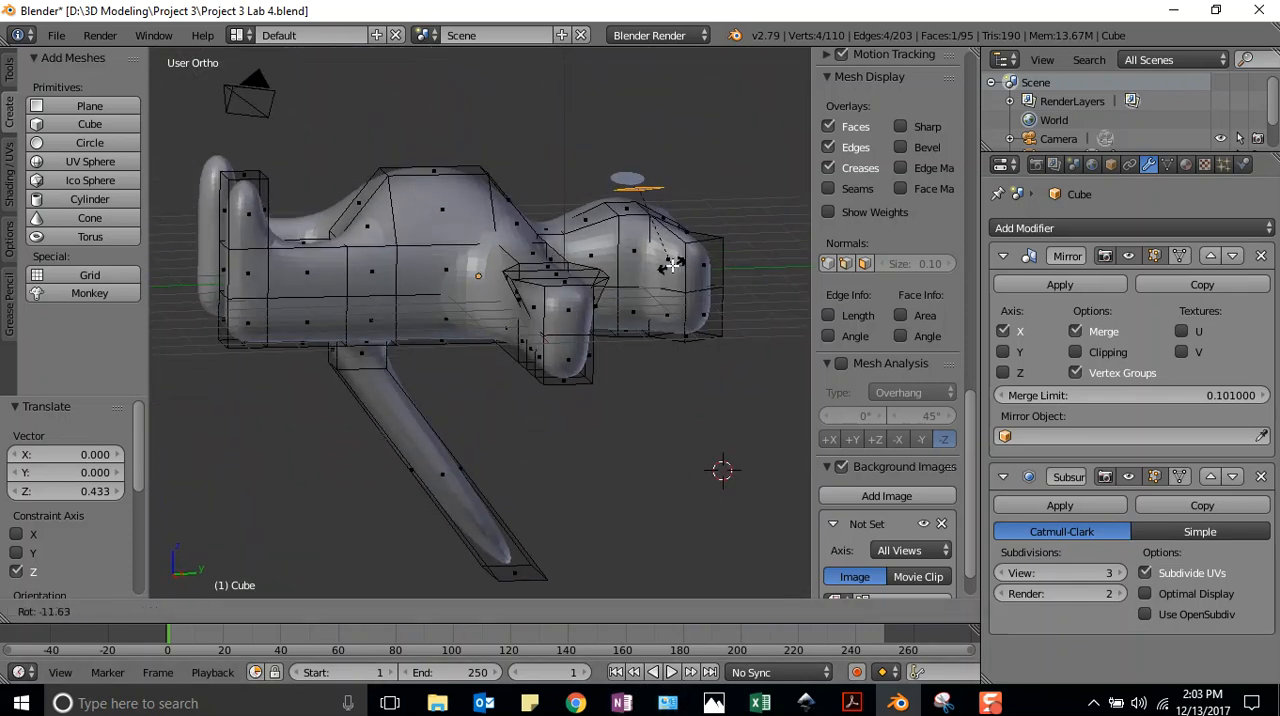
{"action": "left_click", "coordinate": [632, 336]}
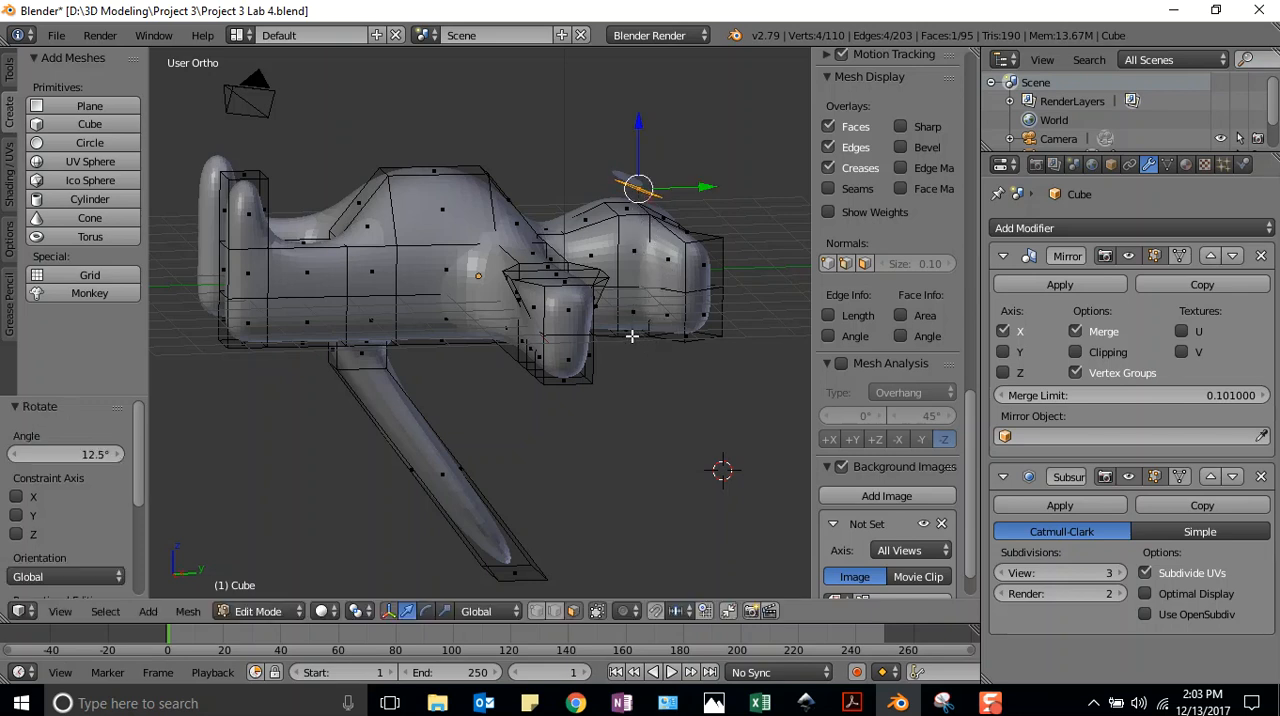
{"action": "key", "text": "r"}
{"action": "key", "text": "r"}
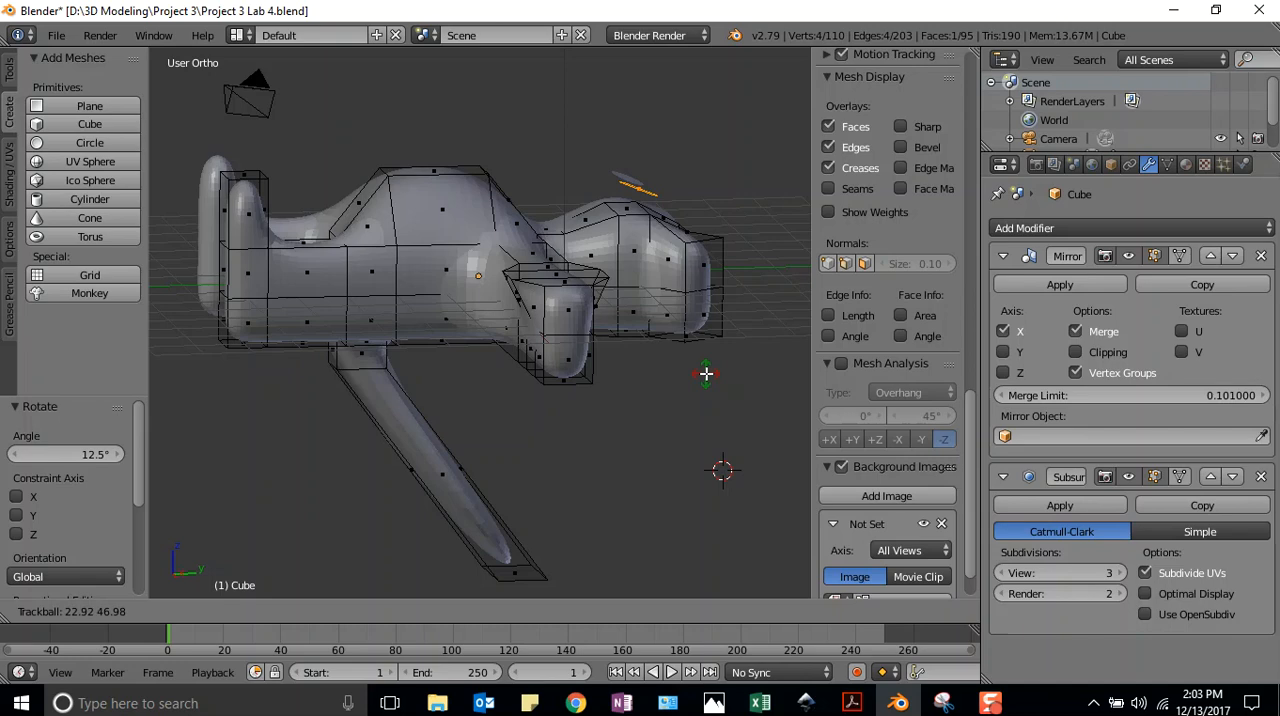
{"action": "left_click", "coordinate": [706, 373]}
Lower the eye plane about 0.336 along Z onto the face and check it from the front
{"action": "middle_click_drag", "start_coordinate": [518, 387], "coordinate": [690, 416]}
{"action": "left_click_drag", "start_coordinate": [457, 85], "coordinate": [460, 103]}
{"action": "middle_click_drag", "start_coordinate": [531, 134], "coordinate": [529, 320]}
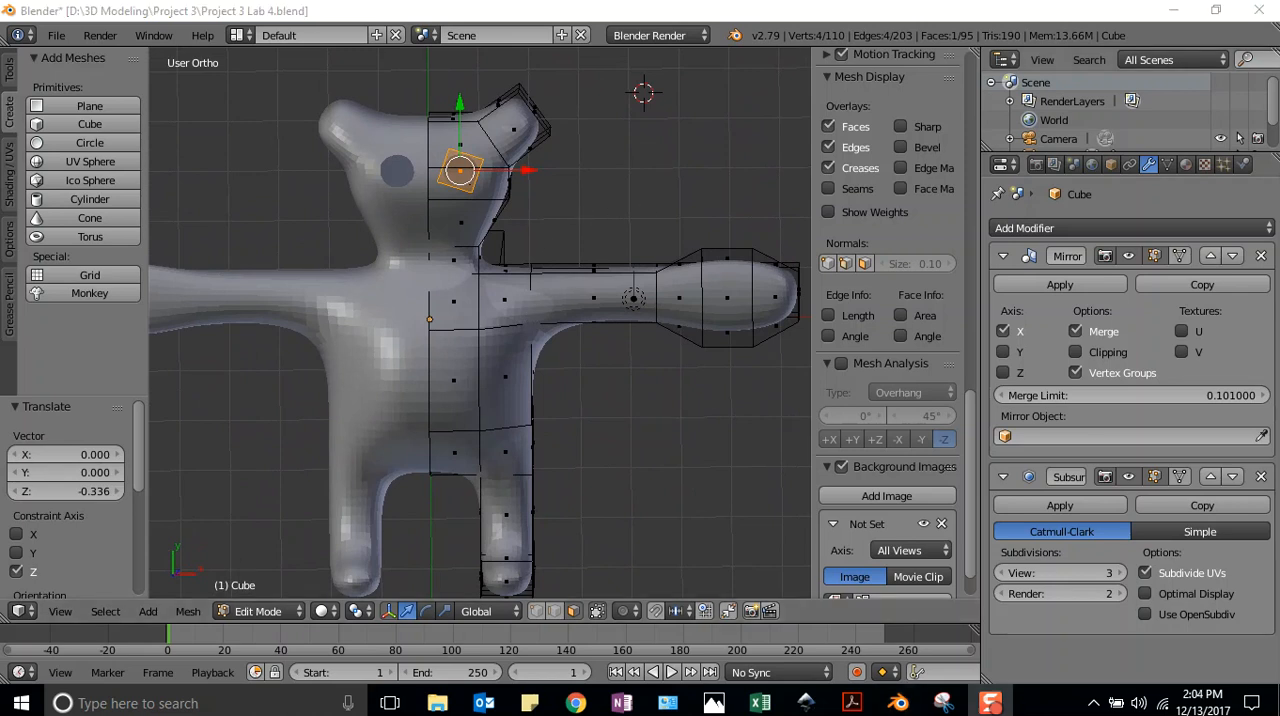
Add a vertex group to the creature's mesh data and assign the selected eye plane to it
{"action": "left_click", "coordinate": [1166, 164]}
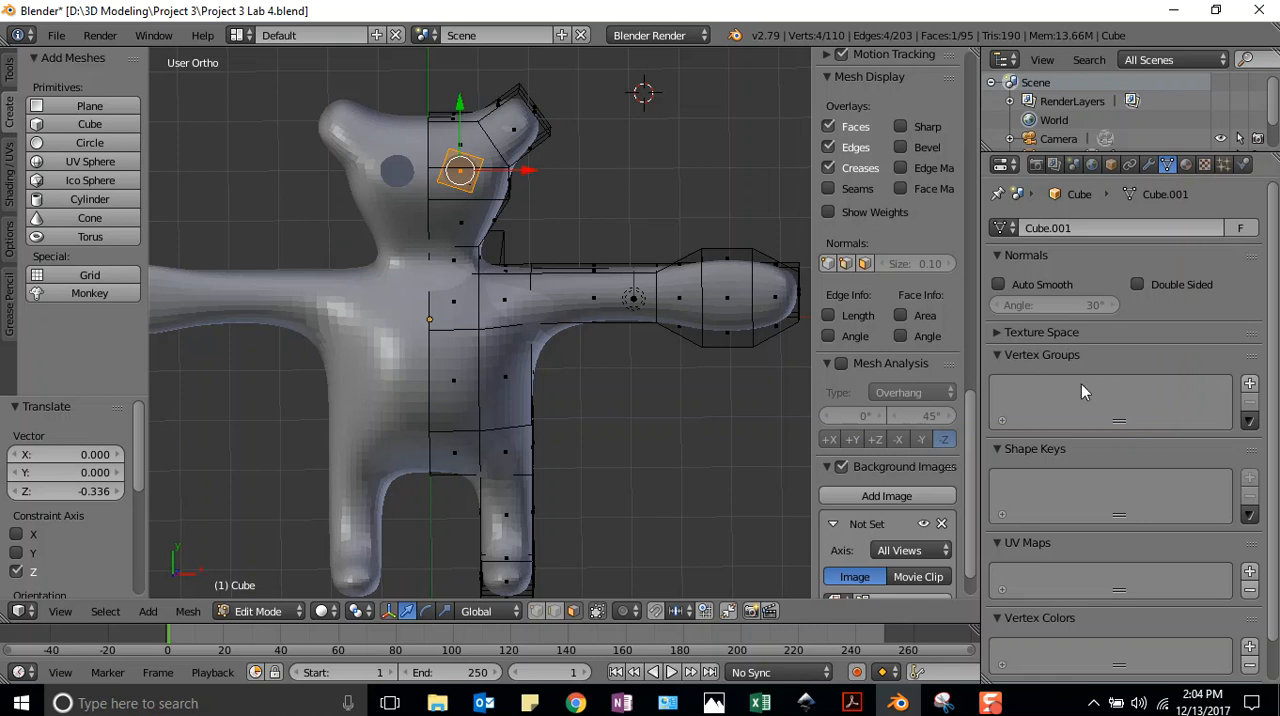
{"action": "left_click", "coordinate": [1250, 384]}
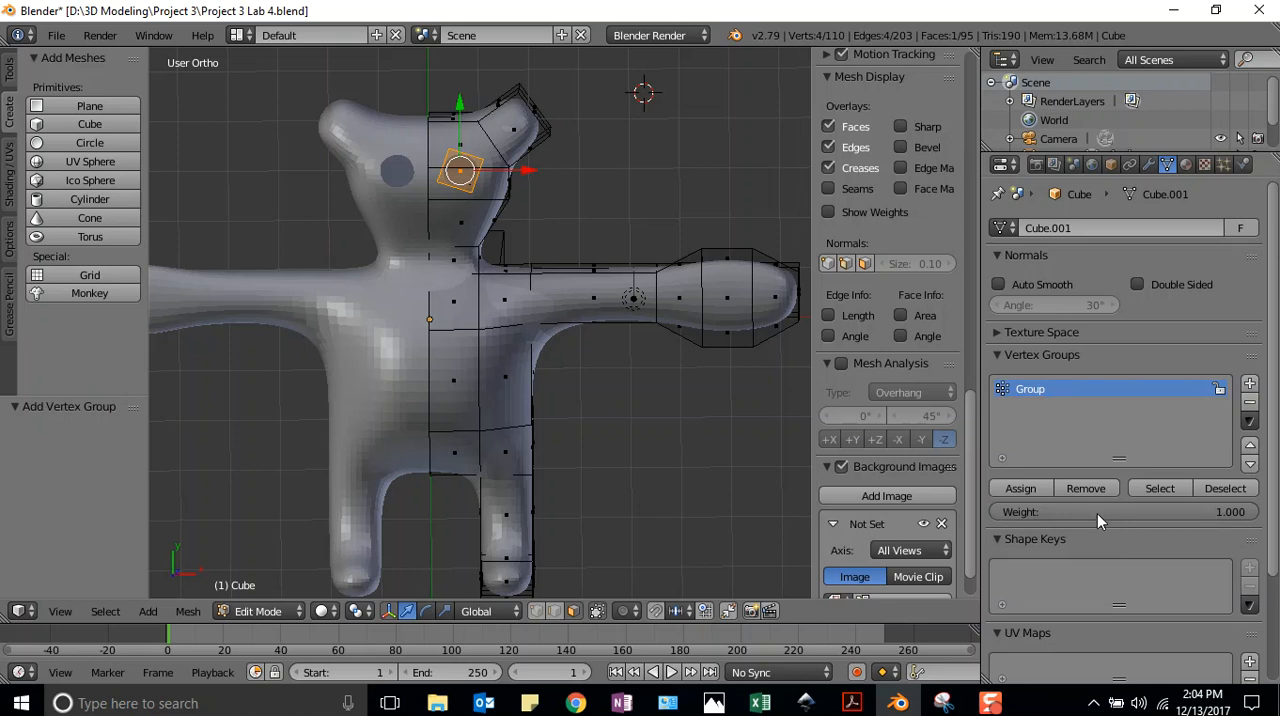
{"action": "left_click", "coordinate": [1020, 488]}
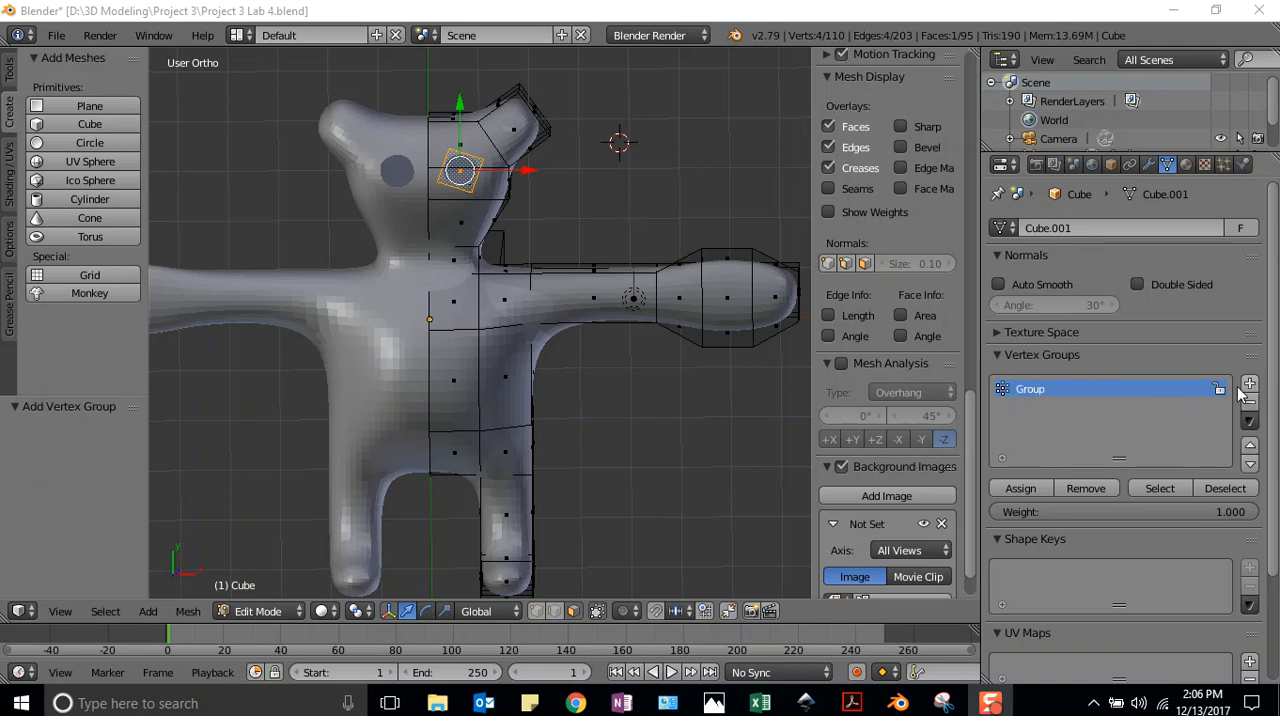
Rename the new vertex group as Eye and assign the selected eye plane to it
{"action": "double_click", "coordinate": [1027, 388]}
{"action": "type", "text": "Ey"}
{"action": "key", "text": "Return"}
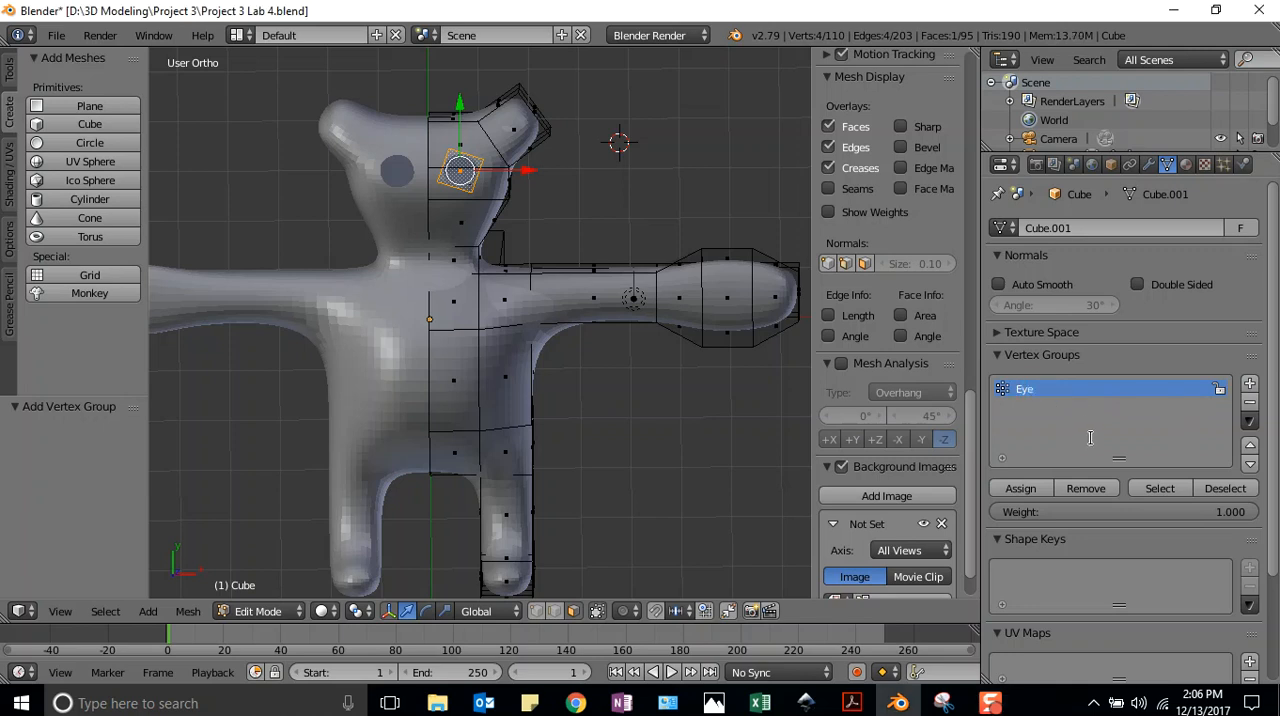
{"action": "left_click", "coordinate": [1020, 490]}
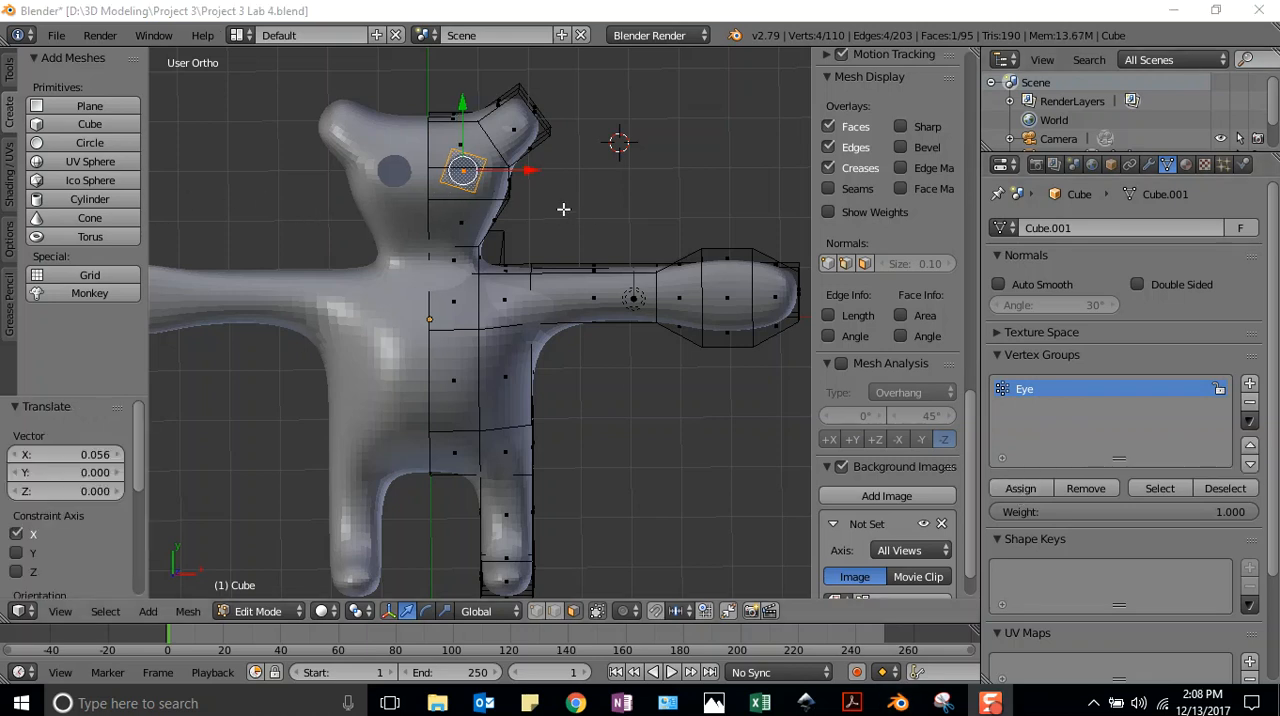
Add a second plane beside the head as the pupil and scale it down to about 0.099
{"action": "left_click", "coordinate": [565, 192]}
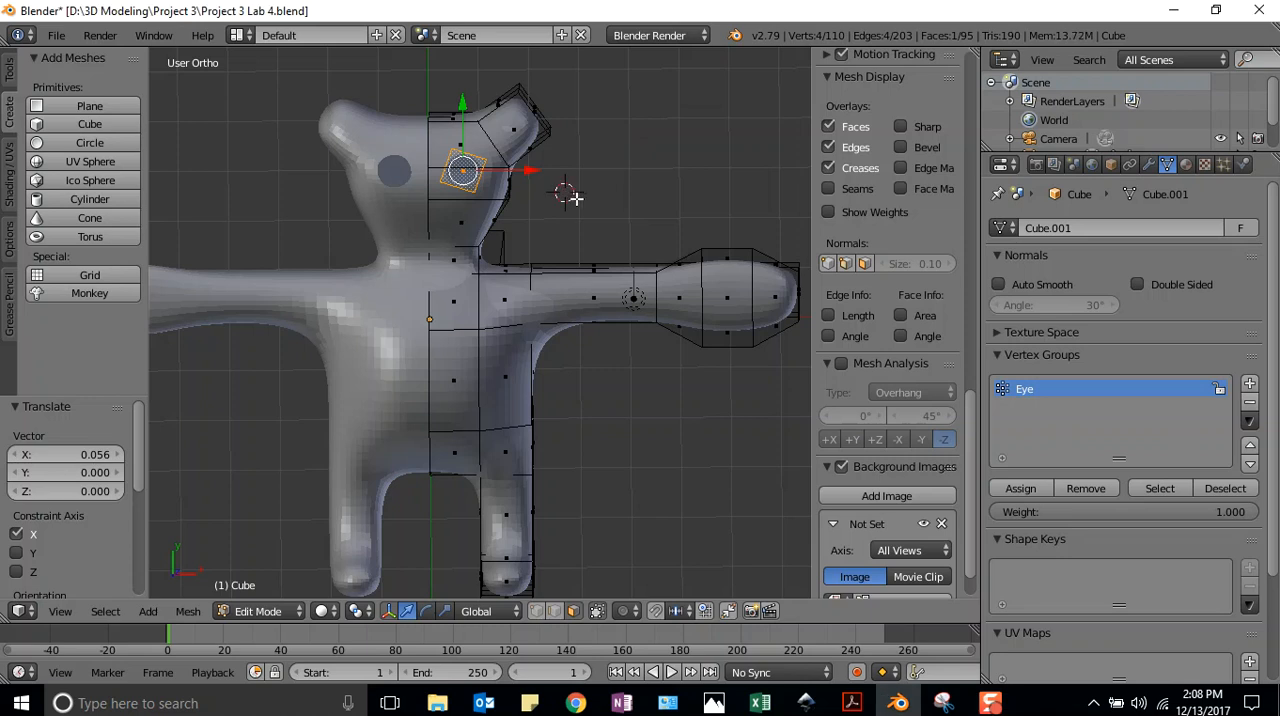
{"action": "key", "text": "a"}
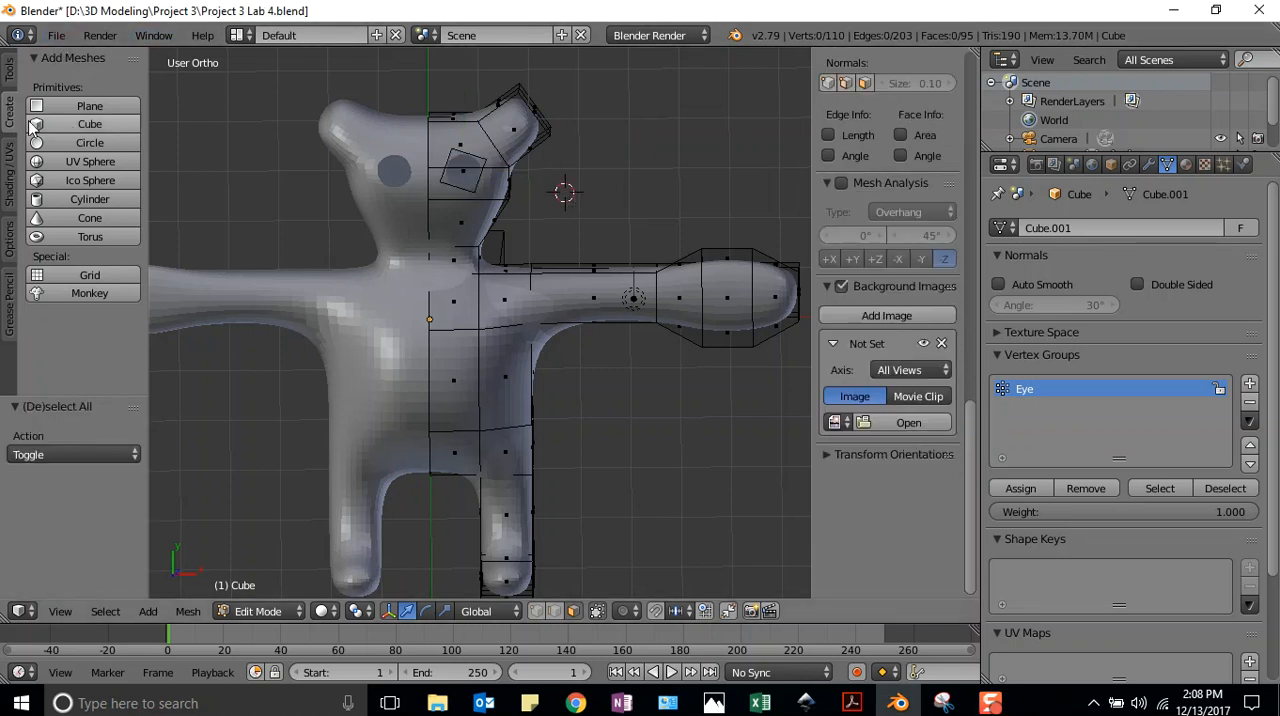
{"action": "left_click", "coordinate": [90, 106]}
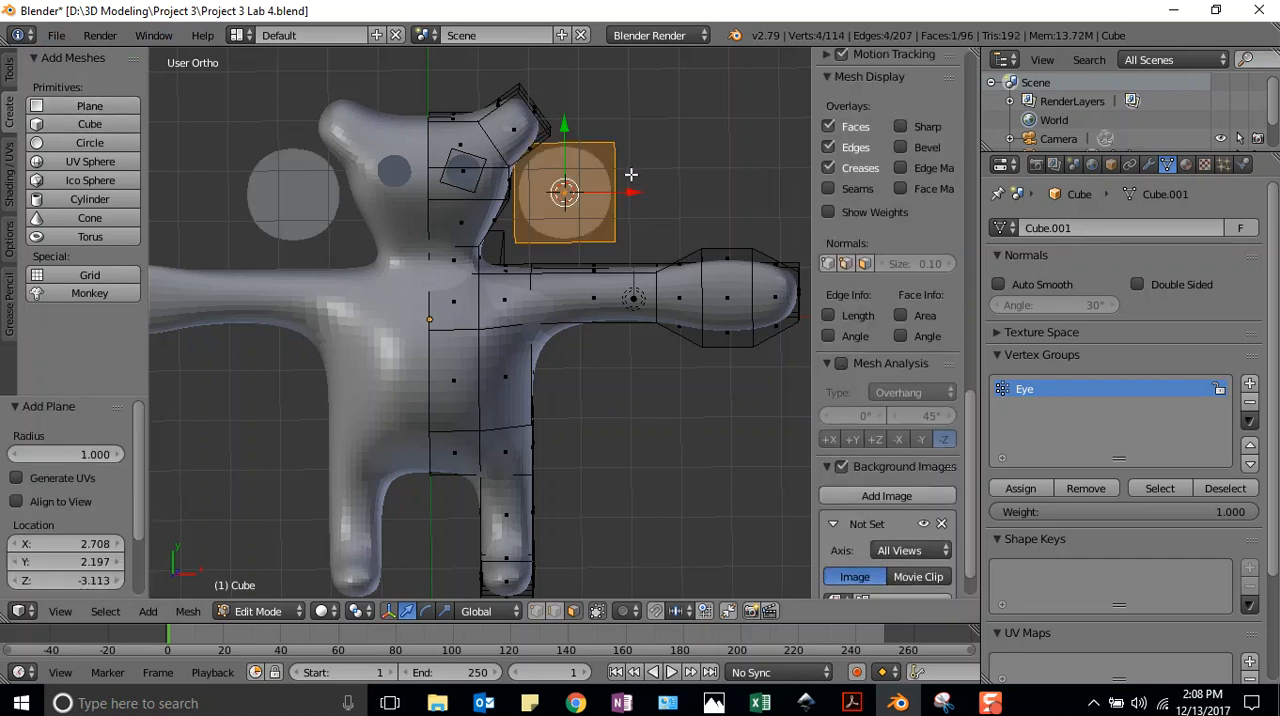
{"action": "key", "text": "s"}
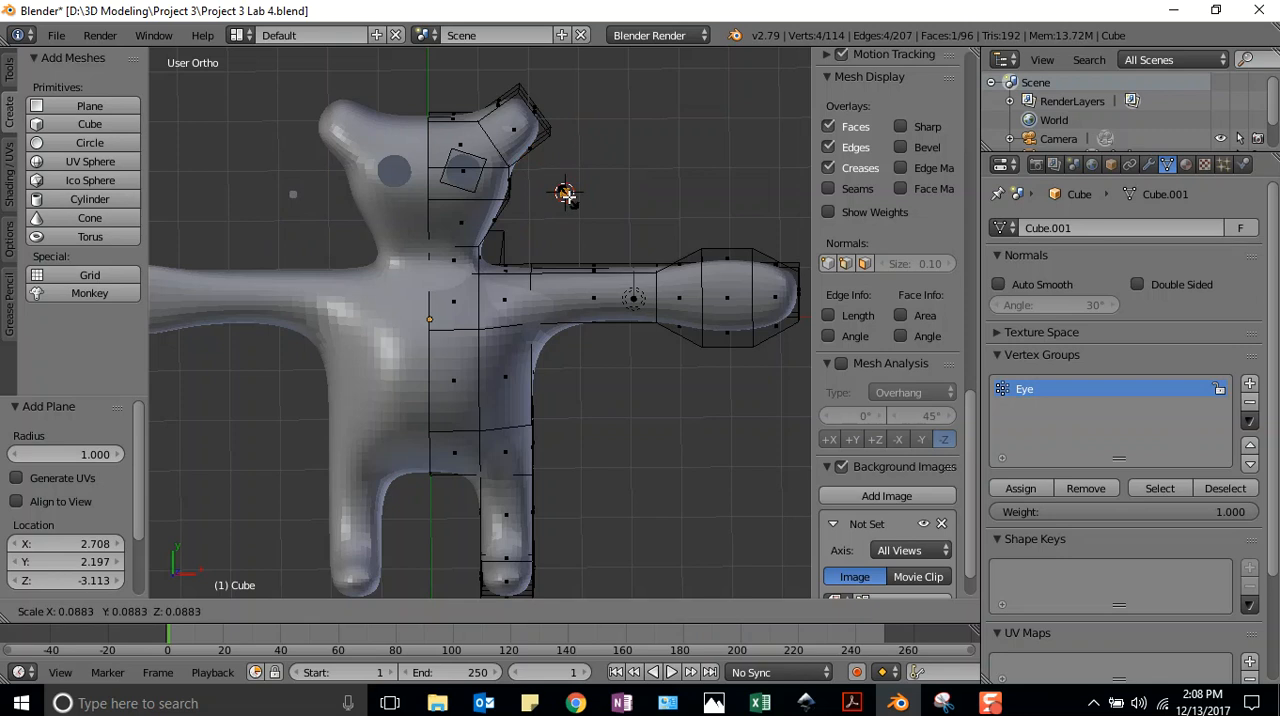
{"action": "left_click", "coordinate": [568, 198]}
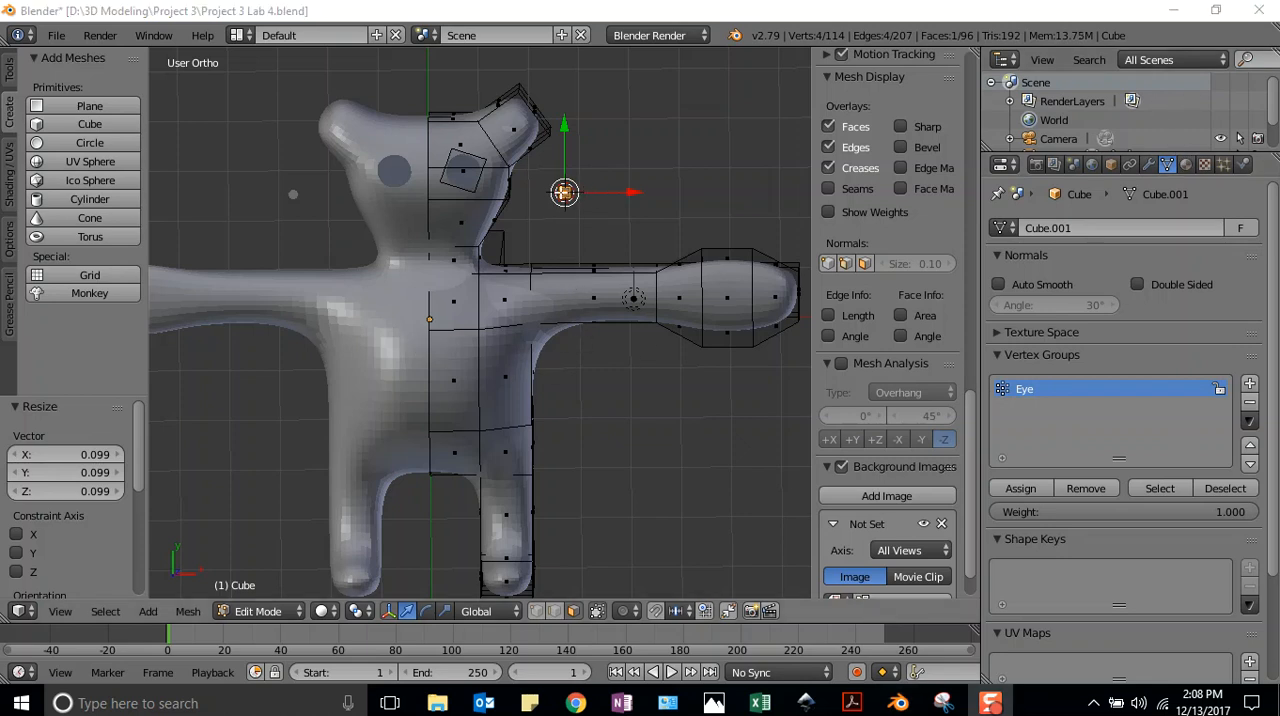
Move the small pupil plane over the eye, about -2.134 along X, 0.518 along Y and -0.053 along Z
{"action": "left_click_drag", "start_coordinate": [563, 193], "coordinate": [465, 183]}
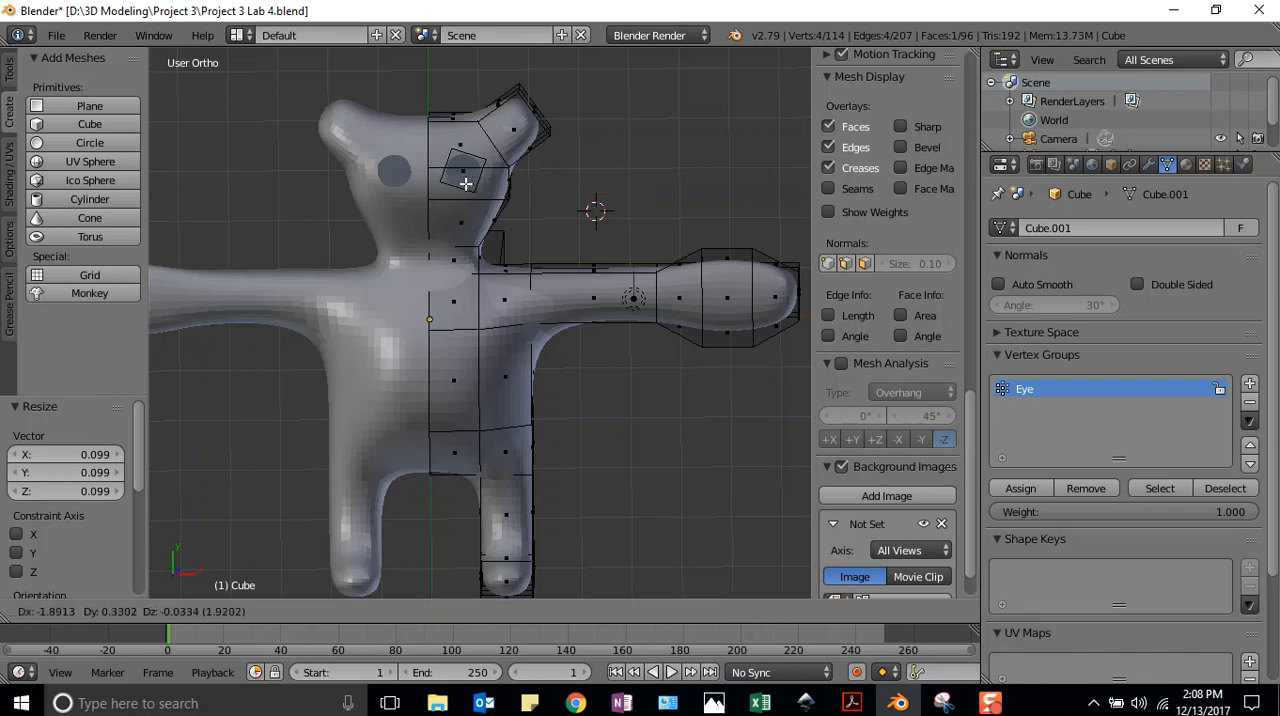
{"action": "key", "text": "g"}
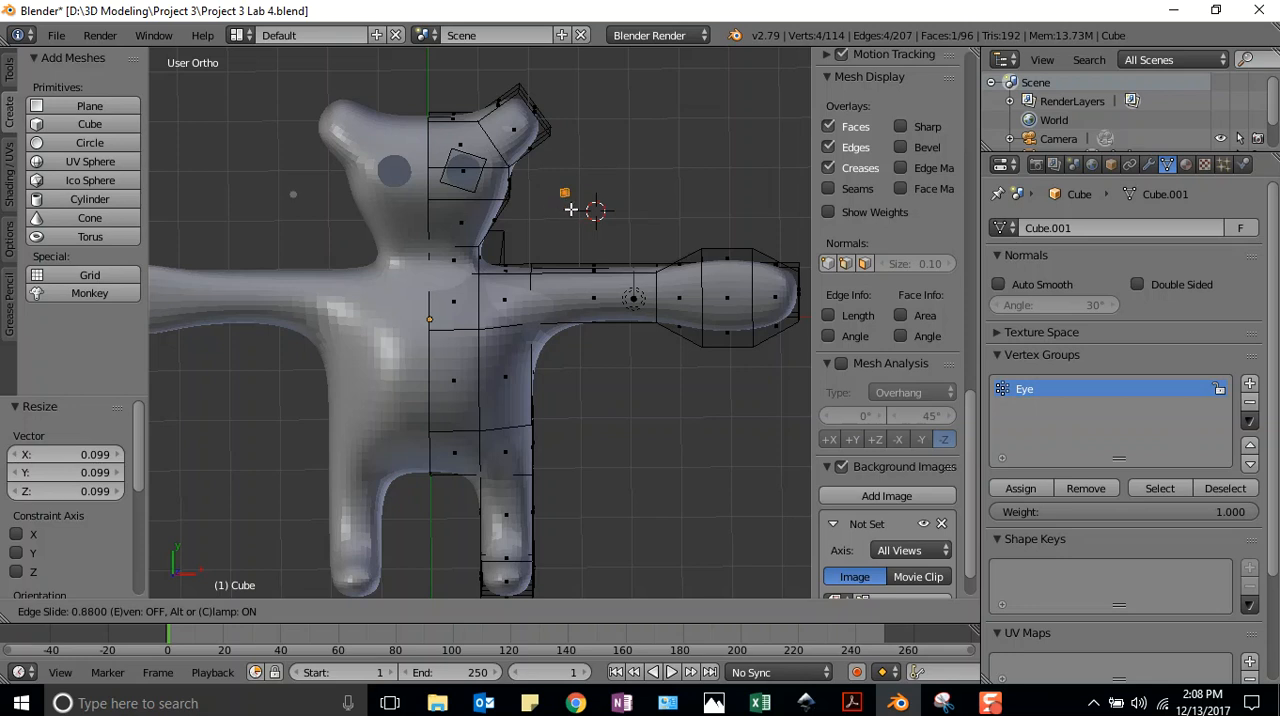
{"action": "left_click", "coordinate": [569, 215]}
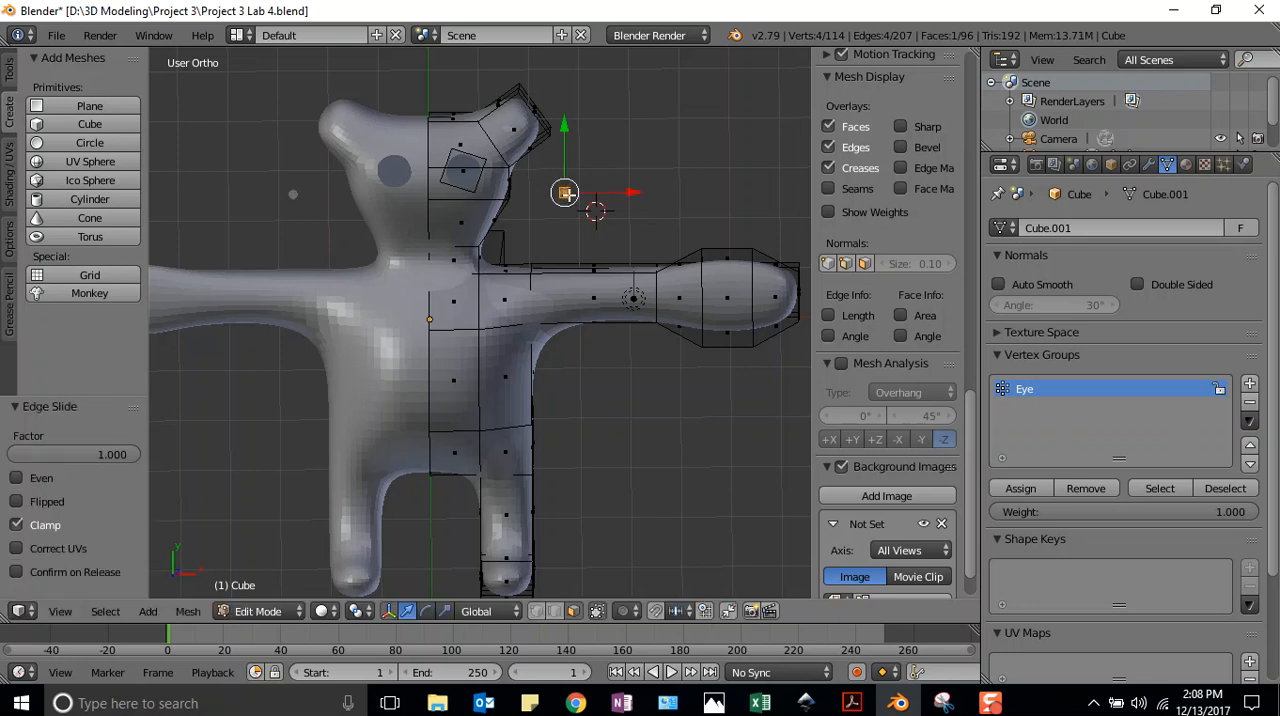
{"action": "key", "text": "g"}
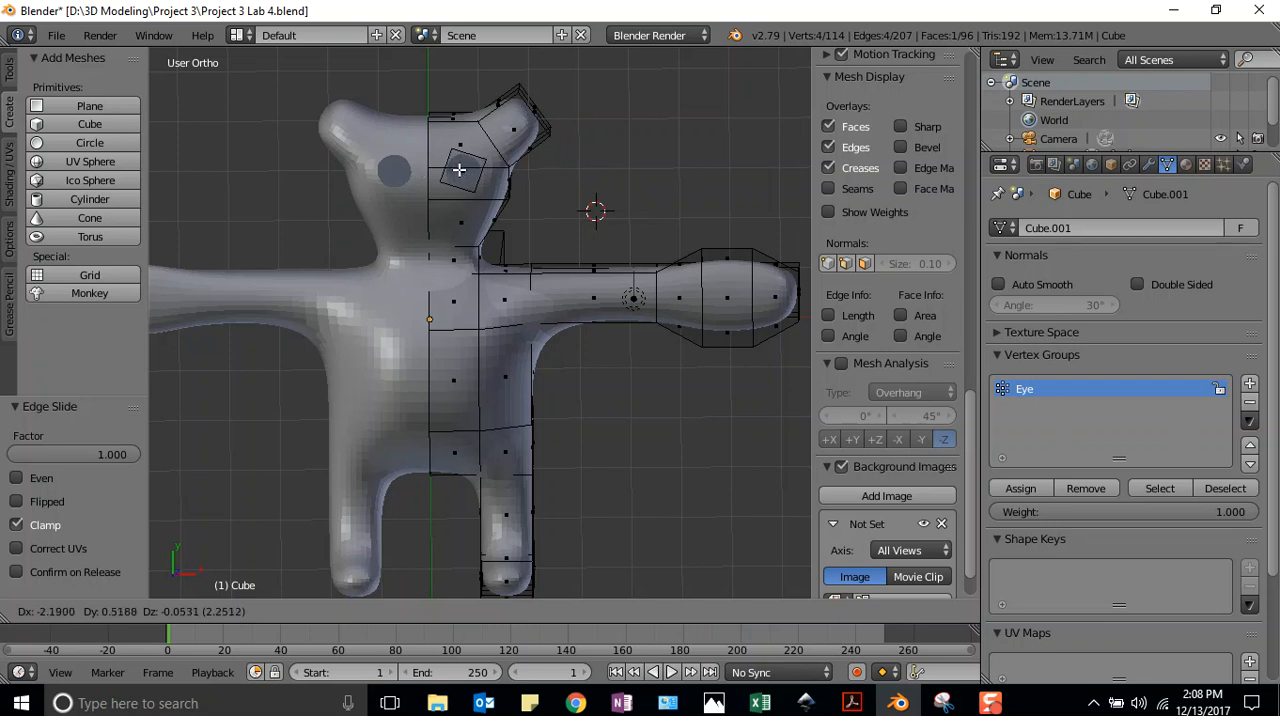
{"action": "left_click", "coordinate": [460, 168]}
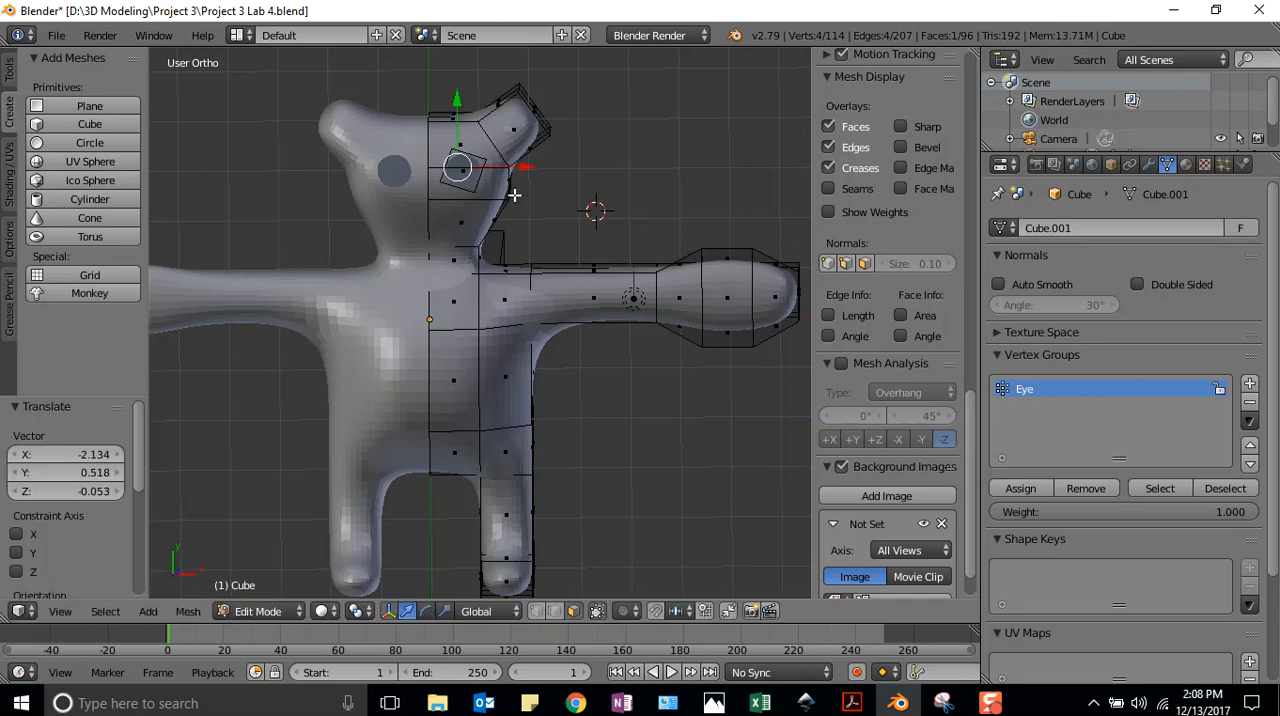
Raise the pupil plane about 4.566 along Z to the surface of the face
{"action": "middle_click_drag", "start_coordinate": [648, 182], "coordinate": [194, 49]}
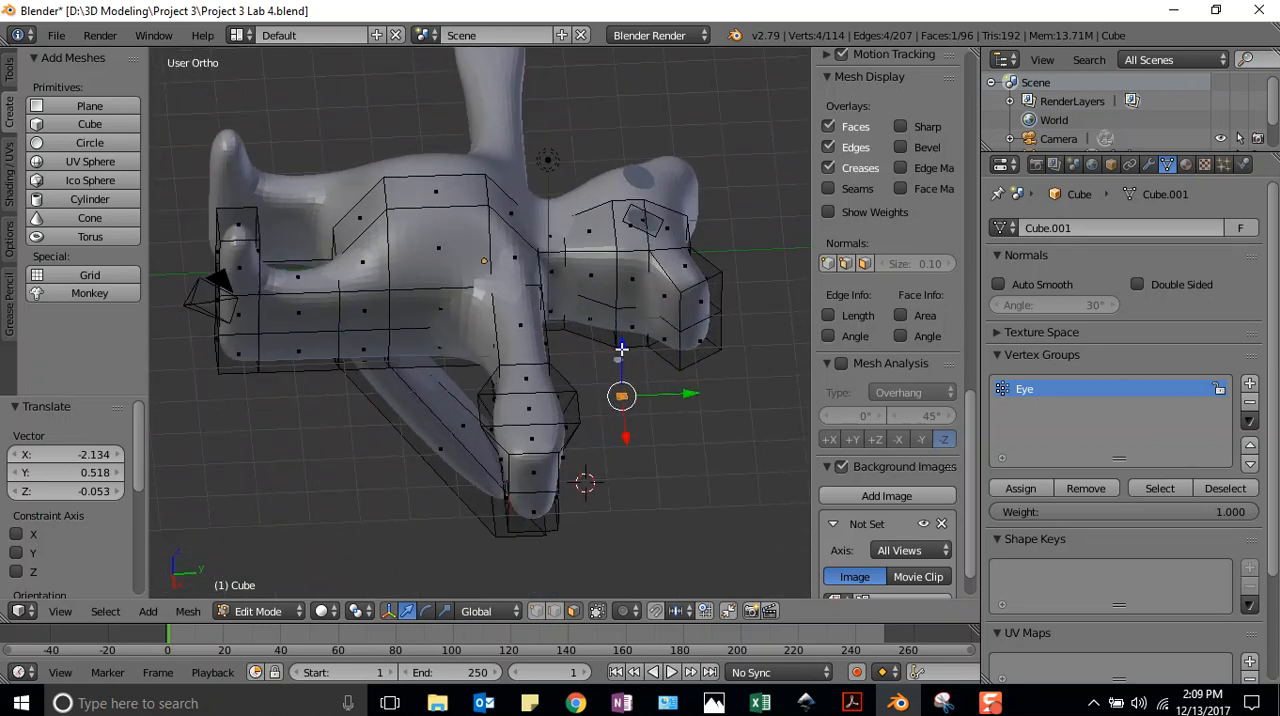
{"action": "key", "text": "g"}
{"action": "key", "text": "z"}
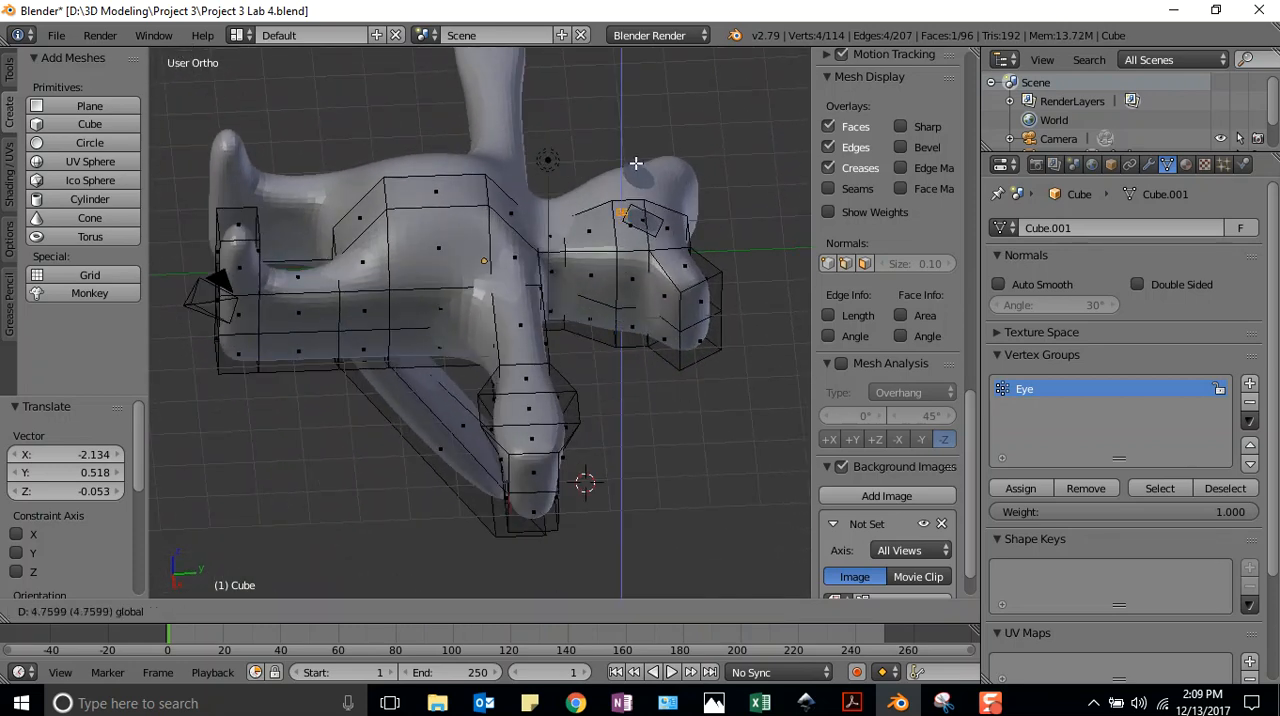
{"action": "left_click", "coordinate": [640, 178]}
Shift the pupil plane along Y to the eye, raise it about 0.247 along Z and check it from the top view
{"action": "middle_click_drag", "start_coordinate": [710, 247], "coordinate": [702, 181]}
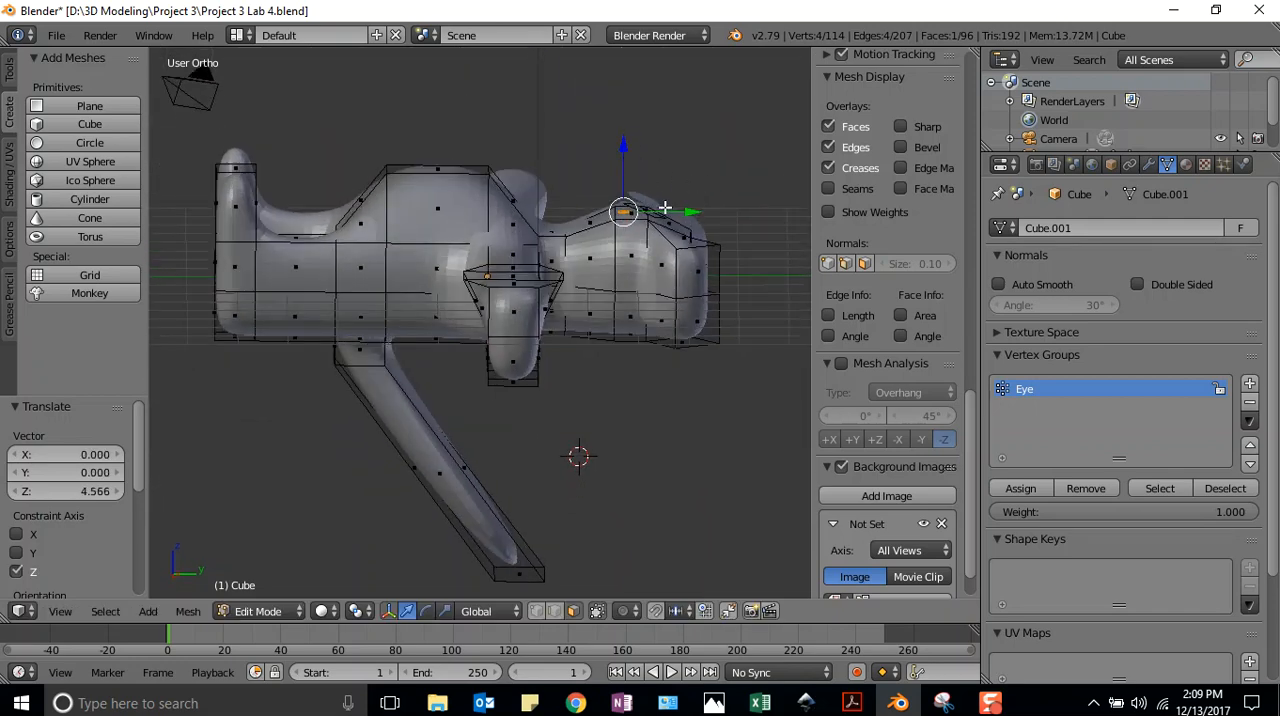
{"action": "mouse_move", "coordinate": [679, 212]}
{"action": "left_mouse_down"}
{"action": "mouse_move", "coordinate": [711, 205]}
{"action": "mouse_move", "coordinate": [688, 206]}
{"action": "left_mouse_up"}
{"action": "left_click_drag", "start_coordinate": [648, 146], "coordinate": [651, 134]}
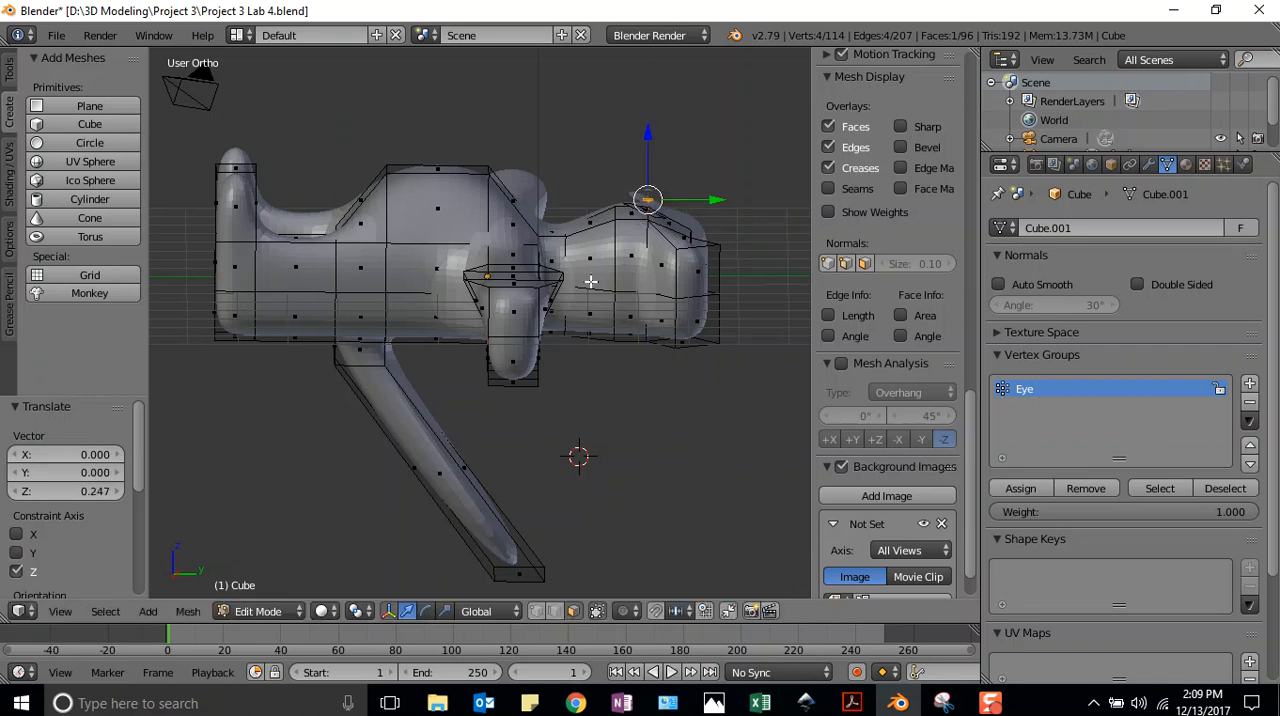
{"action": "left_click", "coordinate": [645, 199]}
{"action": "key", "text": "KP_7"}
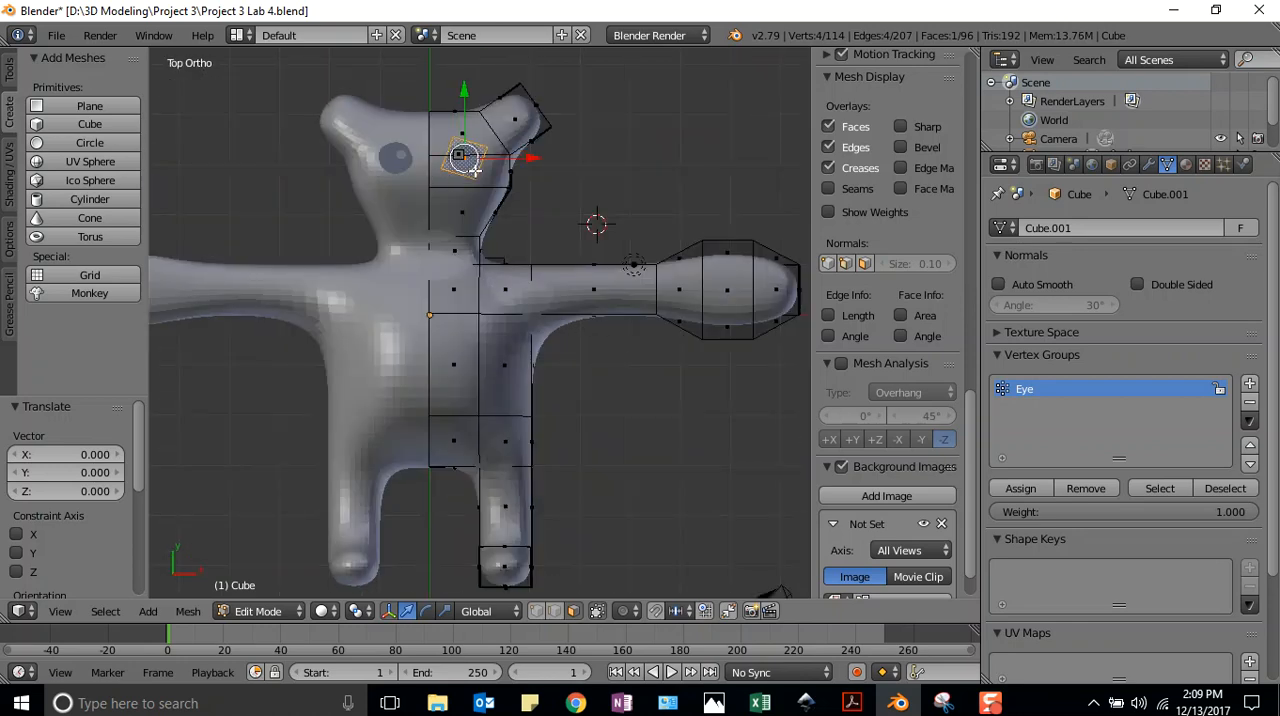
Edge-slide the larger eye plane by a factor of 0.020 while viewing the head from the side
{"action": "middle_click_drag", "start_coordinate": [472, 164], "coordinate": [434, 551]}
{"action": "mouse_move", "coordinate": [632, 449]}
{"action": "middle_mouse_down"}
{"action": "mouse_move", "coordinate": [631, 411]}
{"action": "mouse_move", "coordinate": [629, 434]}
{"action": "middle_mouse_up"}
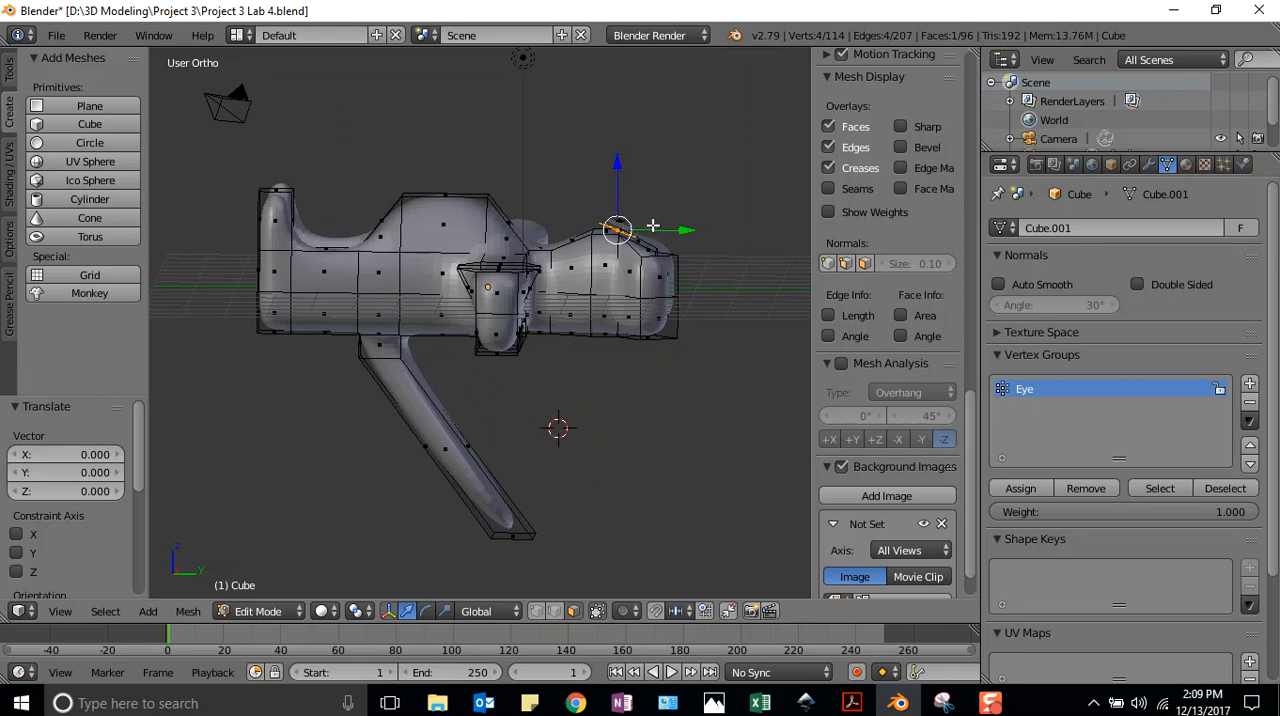
{"action": "key", "text": "g"}
{"action": "key", "text": "g"}
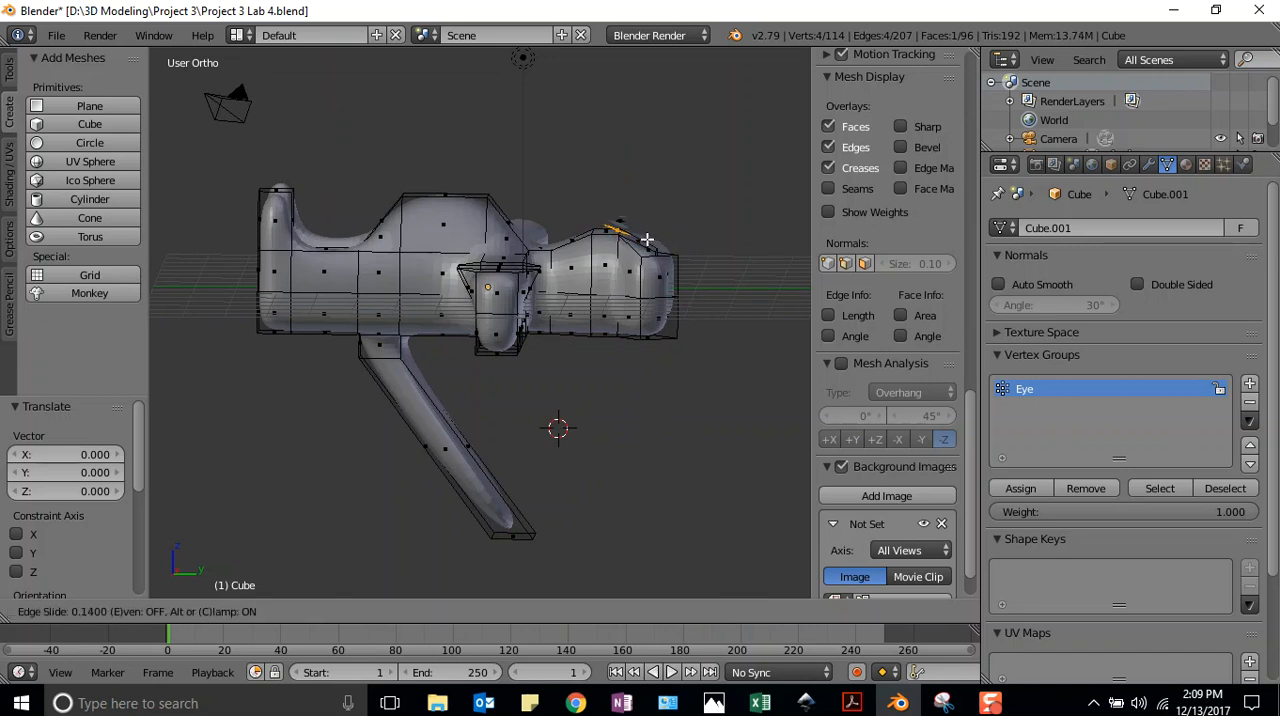
{"action": "left_click", "coordinate": [637, 233]}
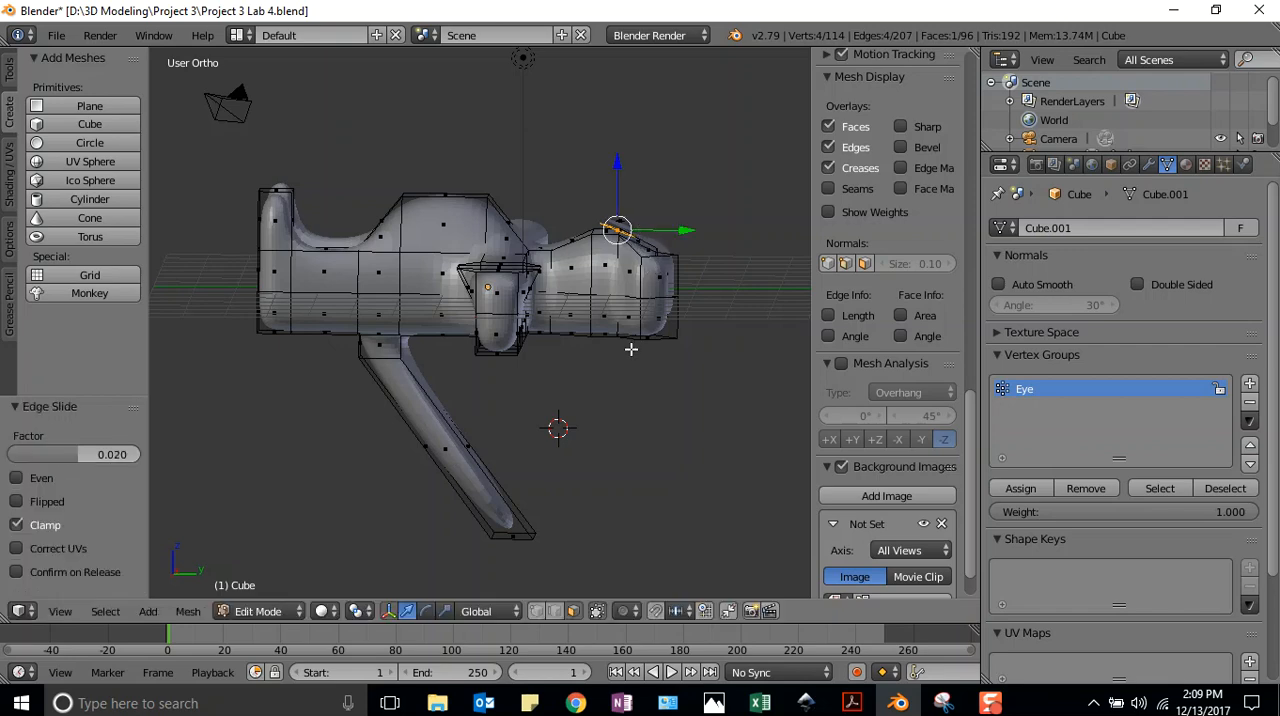
{"action": "middle_click_drag", "start_coordinate": [631, 354], "coordinate": [191, 531]}
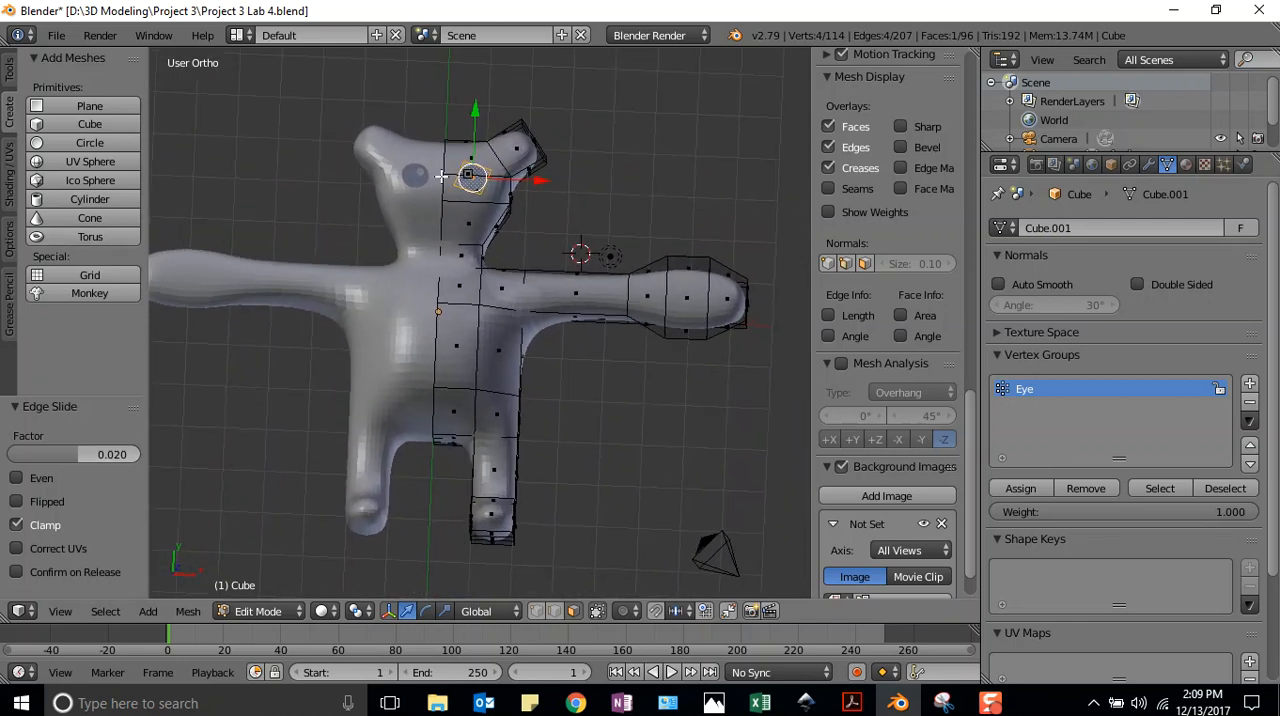
Select only the small pupil plane and lower it about 0.068 along Z toward the eye
{"action": "left_click", "coordinate": [471, 178]}
{"action": "left_click", "coordinate": [550, 195]}
{"action": "key", "text": "a"}
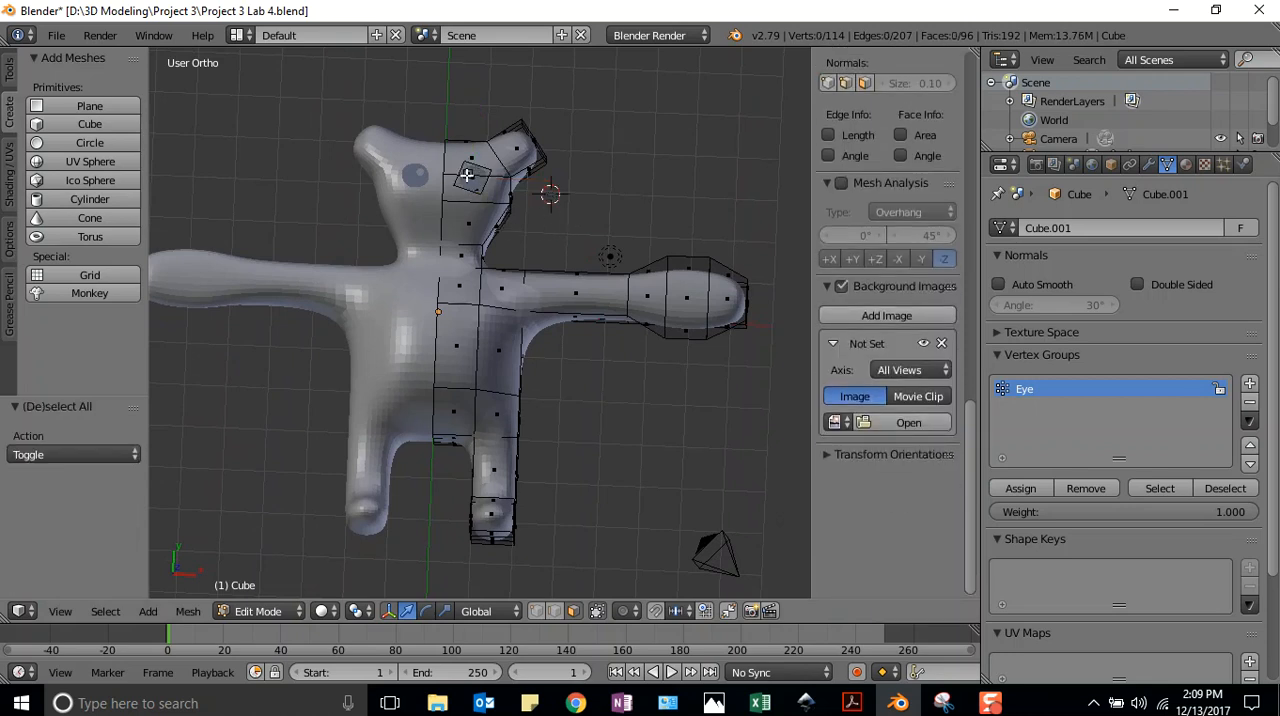
{"action": "middle_click_drag", "start_coordinate": [504, 187], "coordinate": [486, 223]}
{"action": "right_click", "coordinate": [557, 197]}
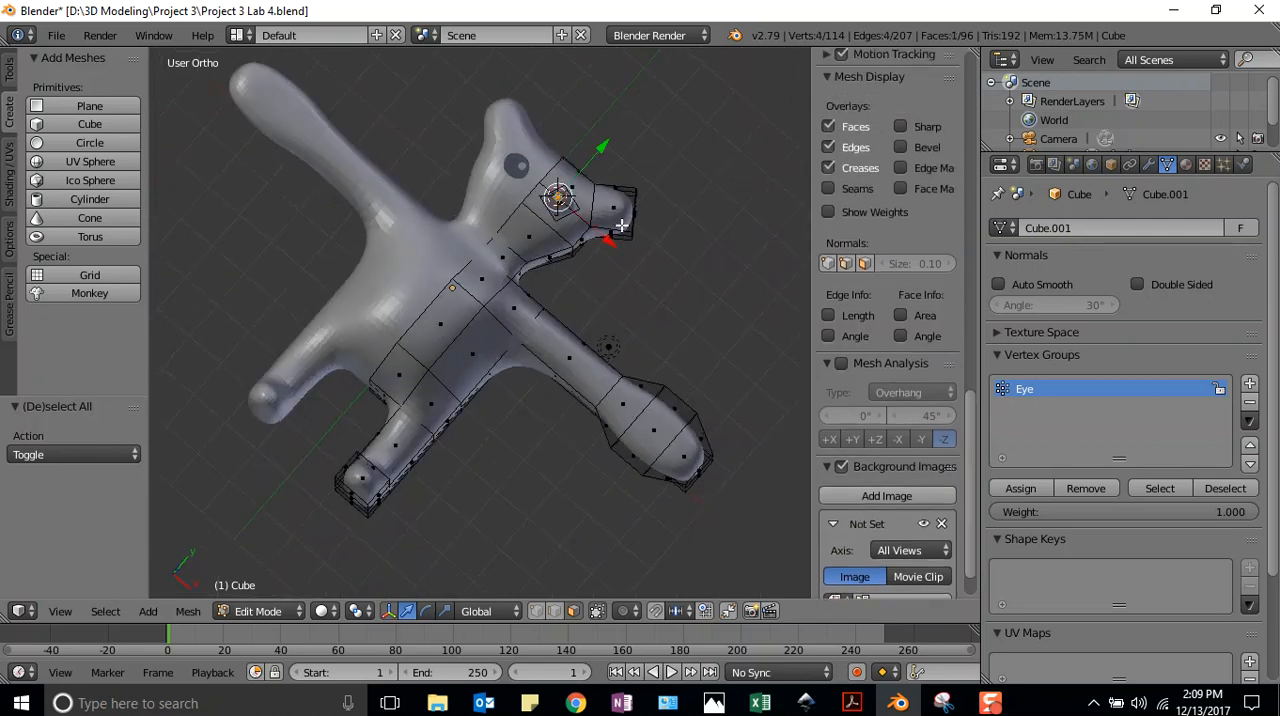
{"action": "middle_click_drag", "start_coordinate": [661, 295], "coordinate": [683, 150]}
{"action": "left_click_drag", "start_coordinate": [618, 152], "coordinate": [616, 159]}
{"action": "middle_click_drag", "start_coordinate": [573, 437], "coordinate": [771, 91]}
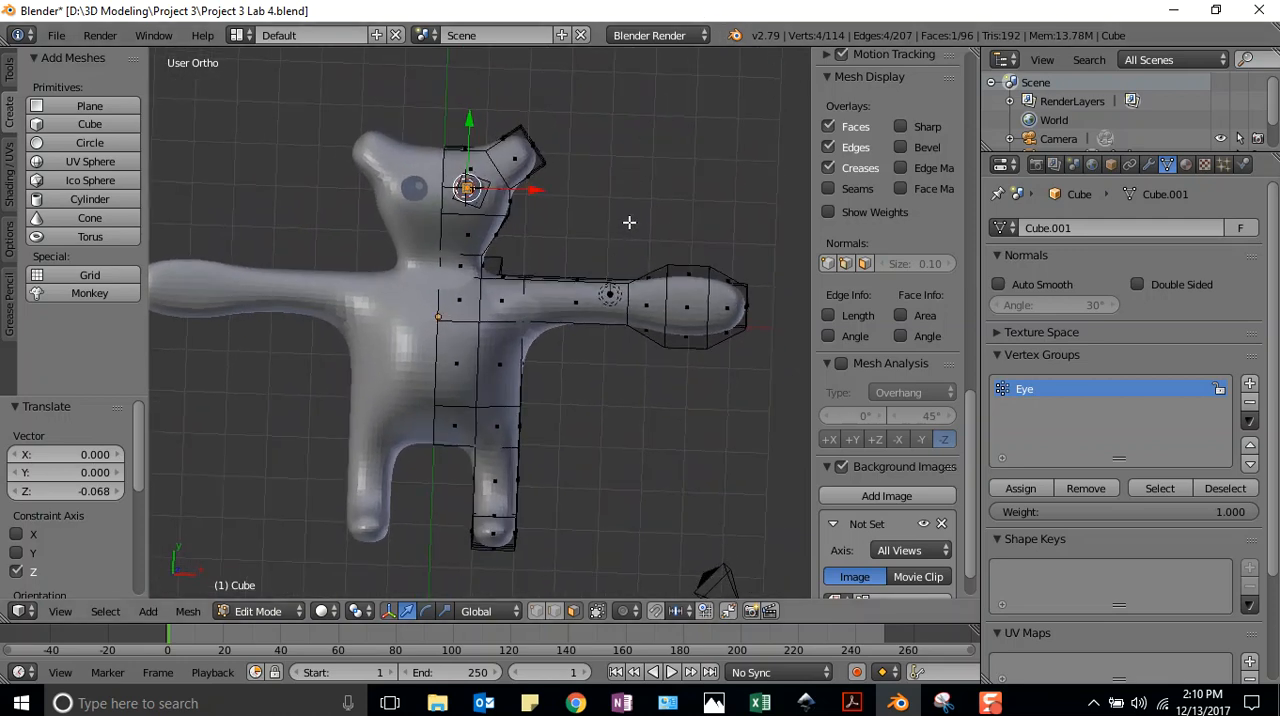
Select the pupil plane from the top view and add a vertex group named Pupil
{"action": "key", "text": "a"}
{"action": "key", "text": "KP_7"}
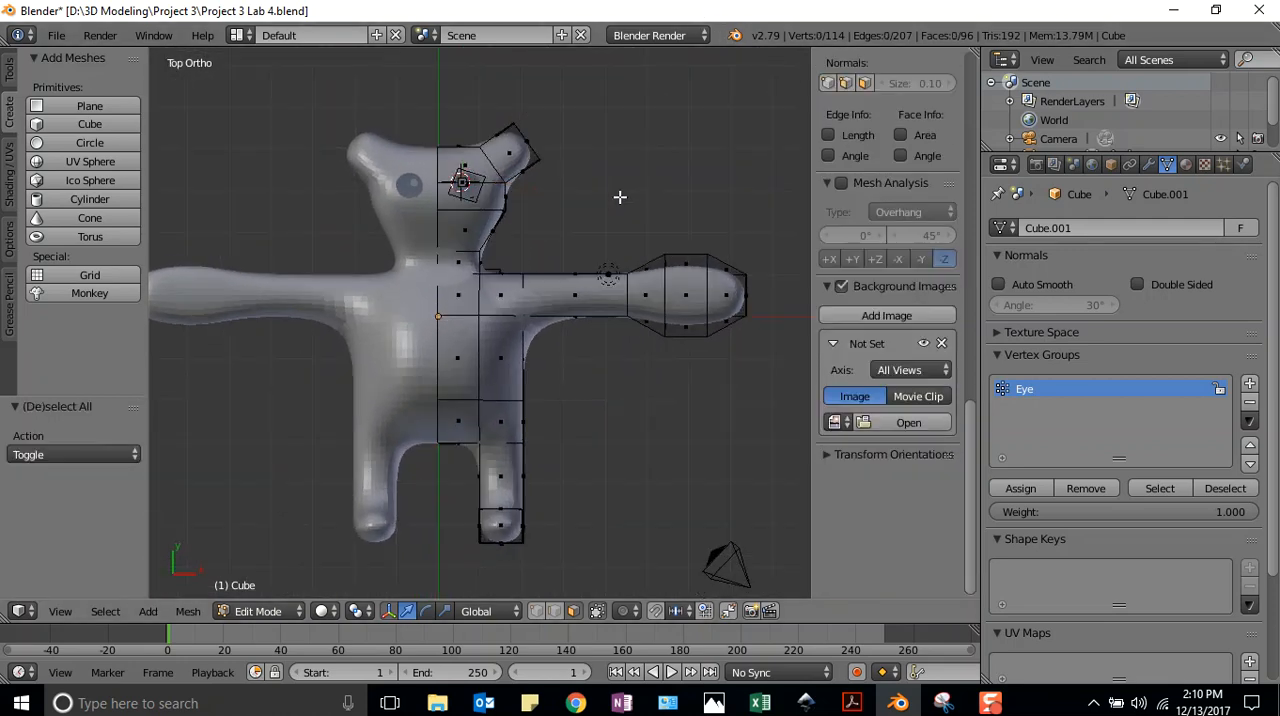
{"action": "left_click", "coordinate": [598, 194]}
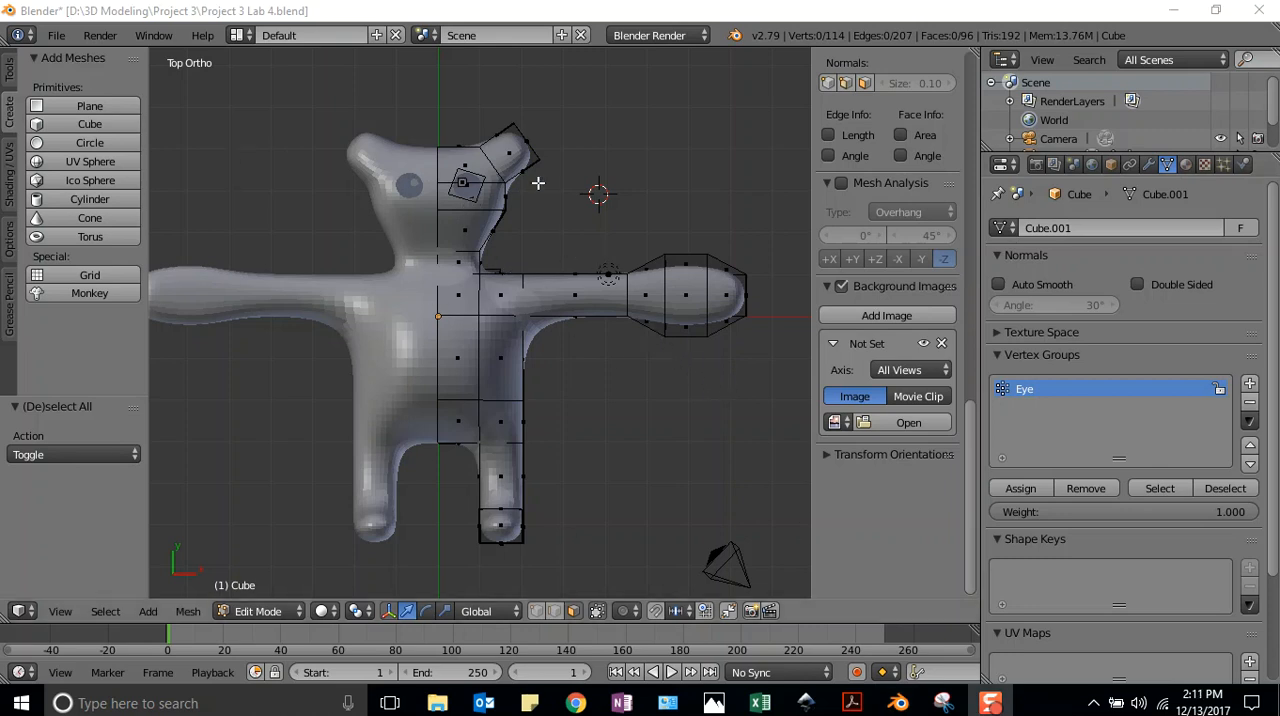
{"action": "right_click", "coordinate": [463, 181]}
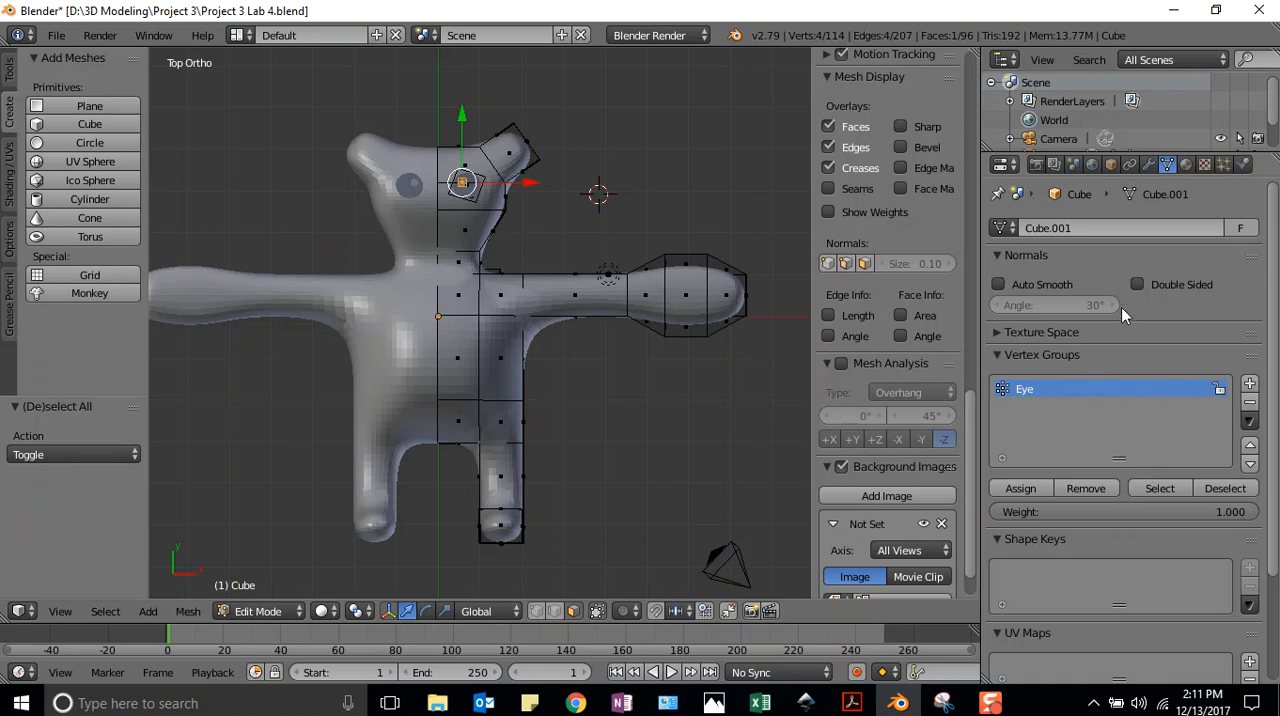
{"action": "left_click", "coordinate": [1249, 384]}
{"action": "double_click", "coordinate": [1031, 410]}
{"action": "type", "text": "Pupil"}
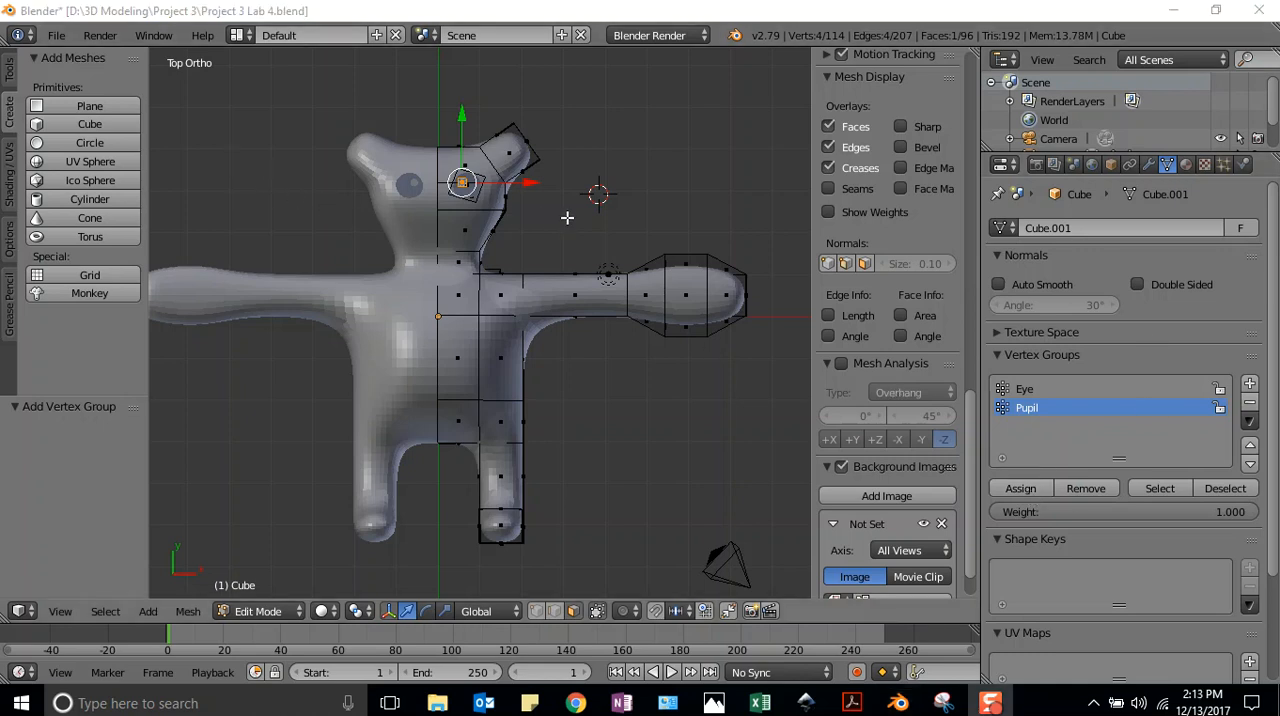
Clear the selection, add a cylinder beside the head and move it about -2.340 along X onto the face
{"action": "key", "text": "a"}
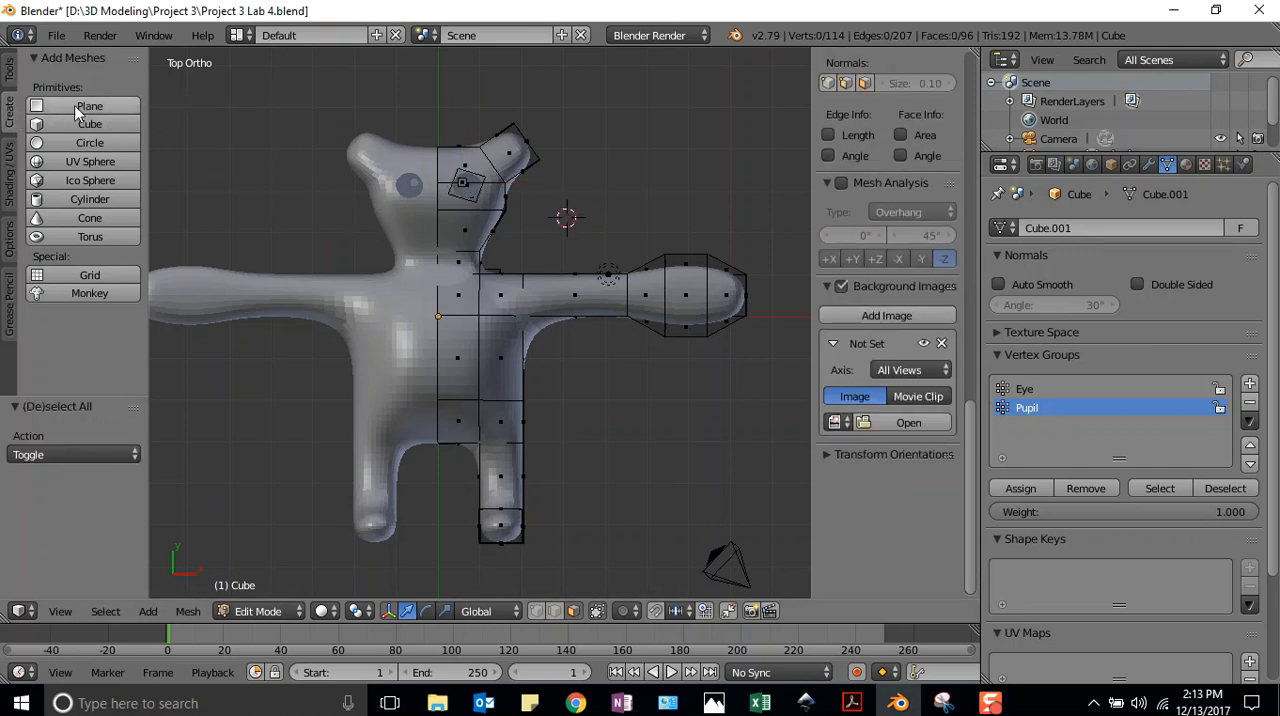
{"action": "left_click", "coordinate": [97, 198]}
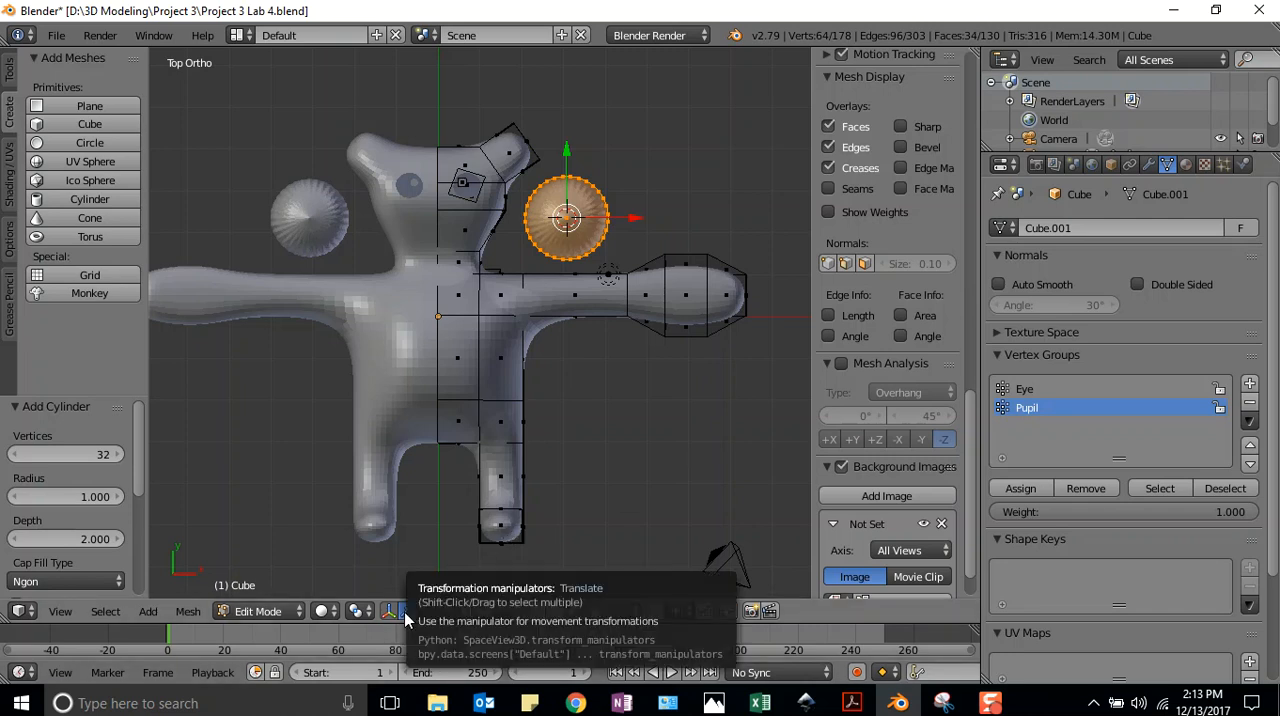
{"action": "left_click_drag", "start_coordinate": [628, 229], "coordinate": [536, 221]}
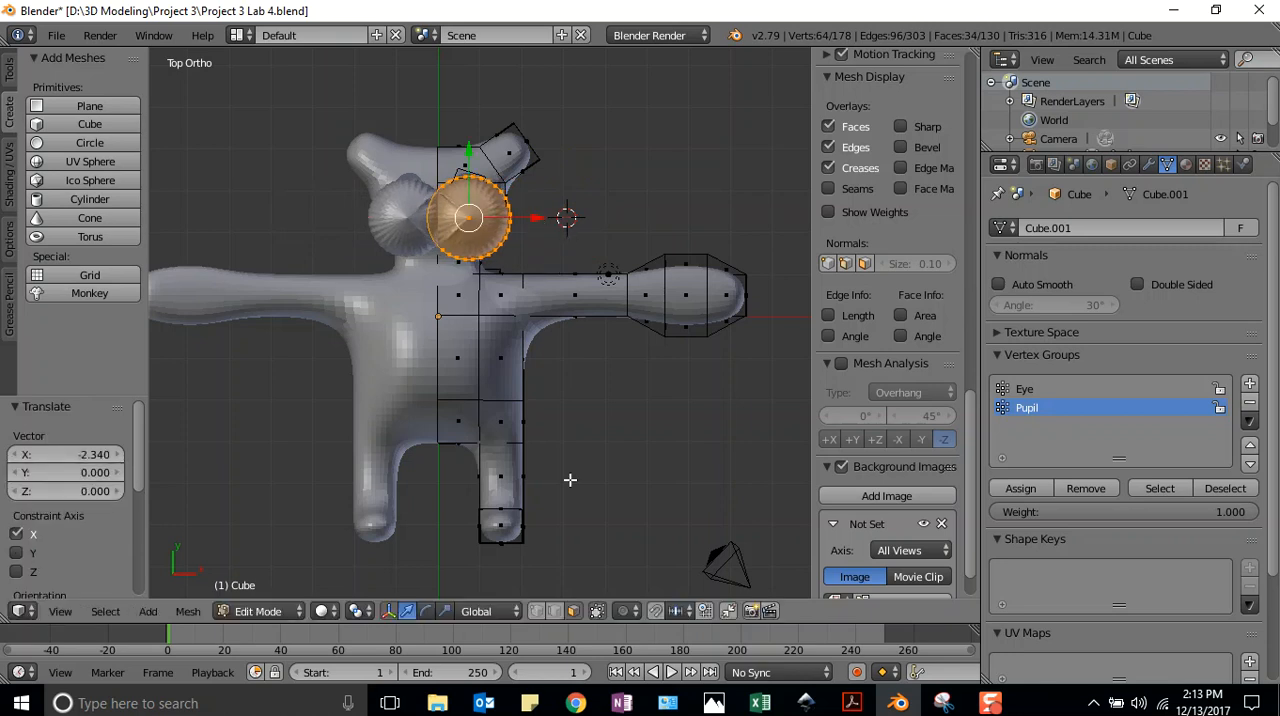
Rotate the cylinder 29° in the top view and about -79.5° around the X axis
{"action": "left_click", "coordinate": [425, 611]}
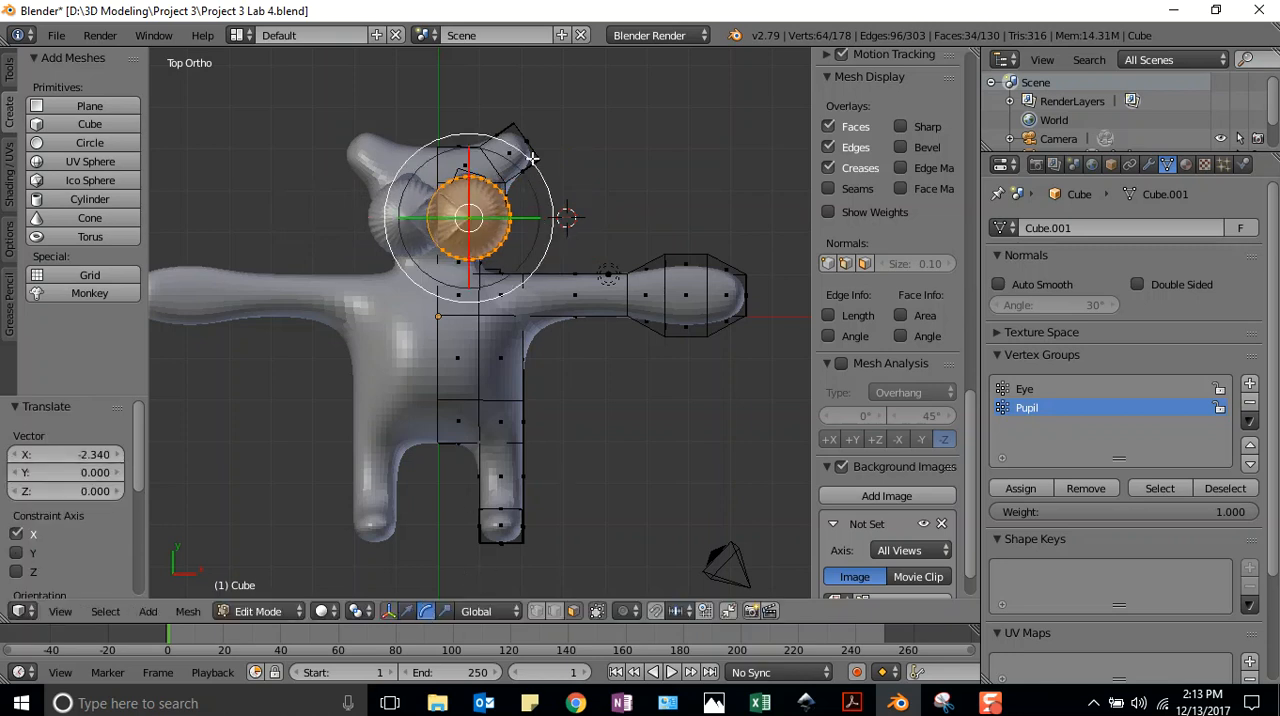
{"action": "left_click_drag", "start_coordinate": [530, 162], "coordinate": [503, 224]}
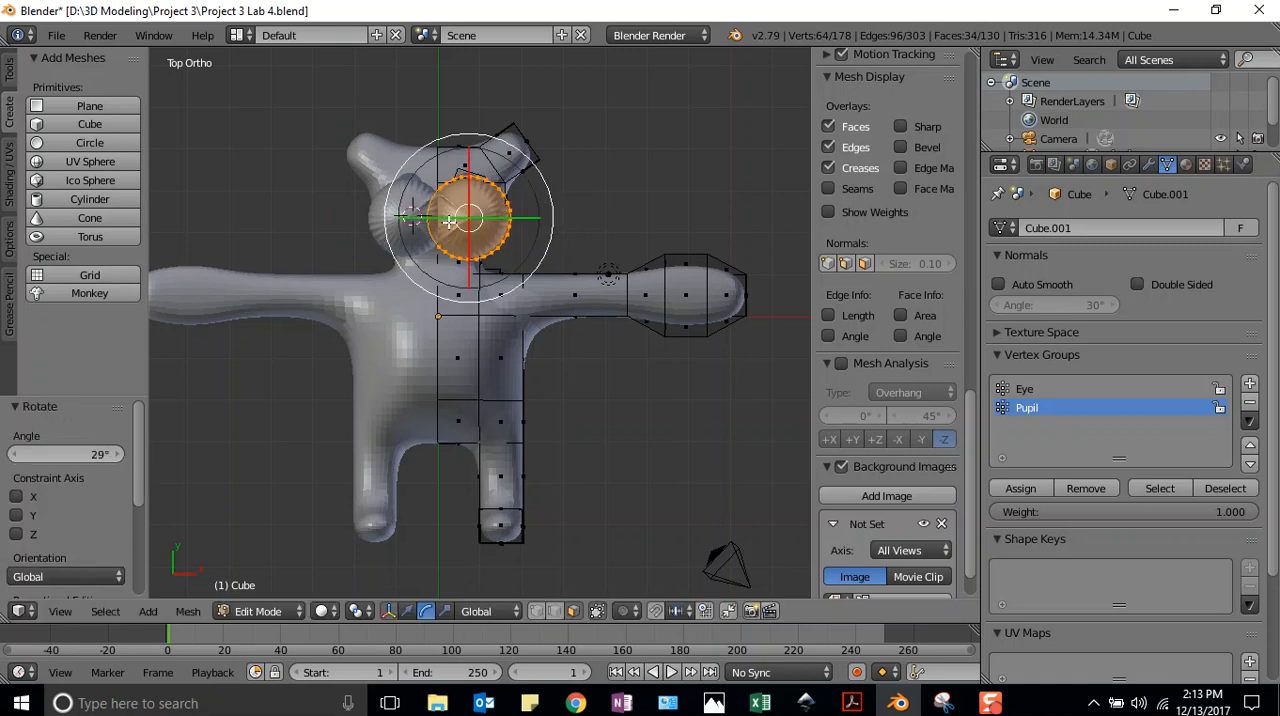
{"action": "key", "text": "r"}
{"action": "key", "text": "x"}
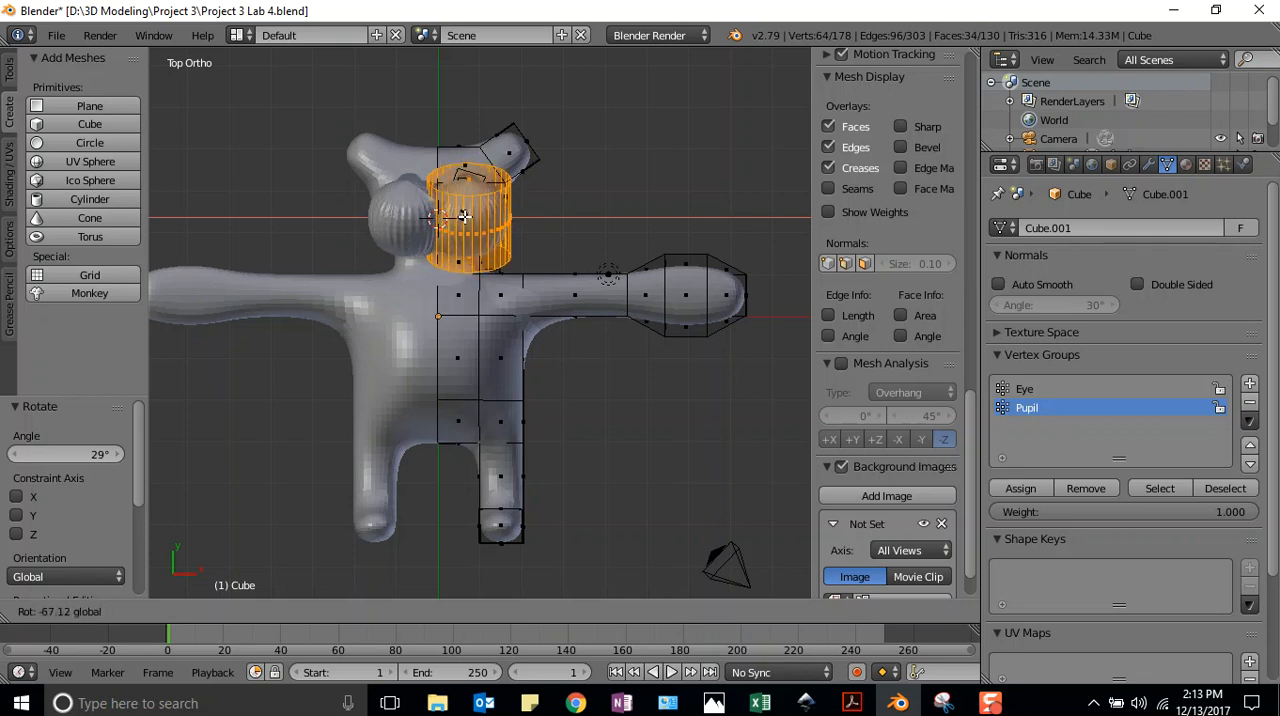
{"action": "left_click", "coordinate": [464, 216]}
{"action": "left_click", "coordinate": [522, 218]}
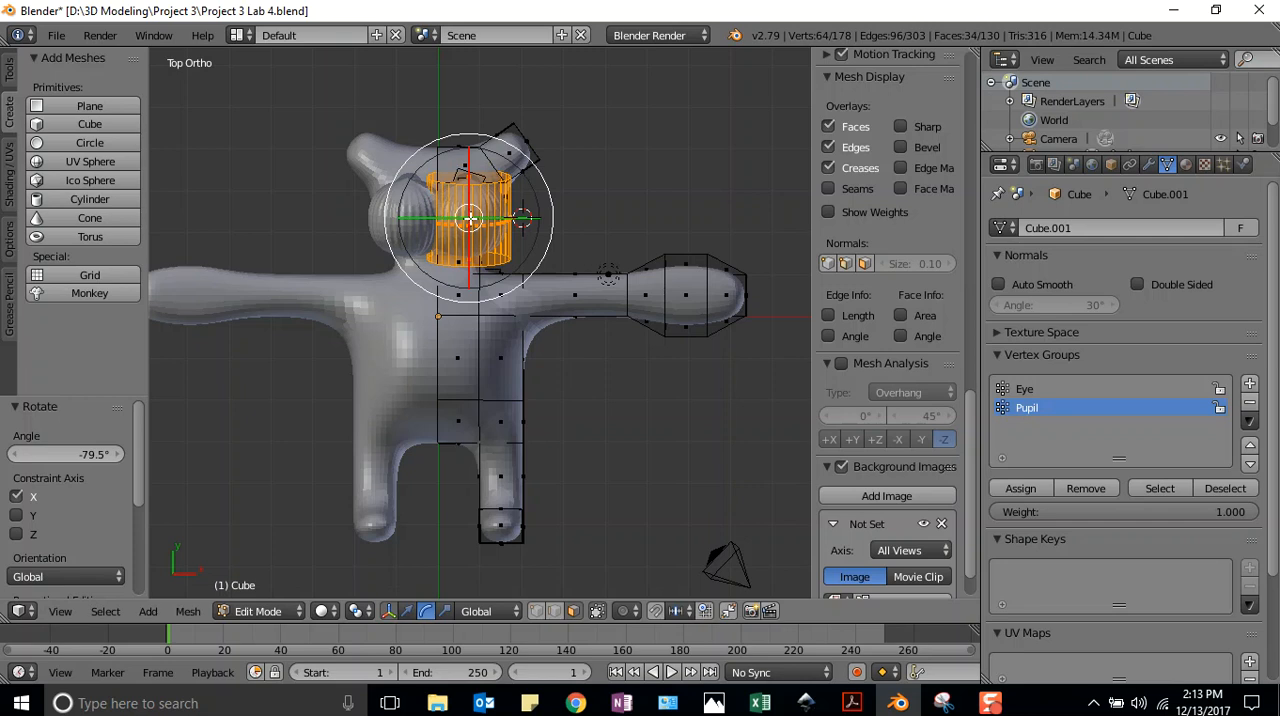
Rotate the selected cylinder on the face about 81.5° around the Z axis
{"action": "left_click", "coordinate": [527, 185]}
{"action": "middle_click_drag", "start_coordinate": [472, 163], "coordinate": [438, 287]}
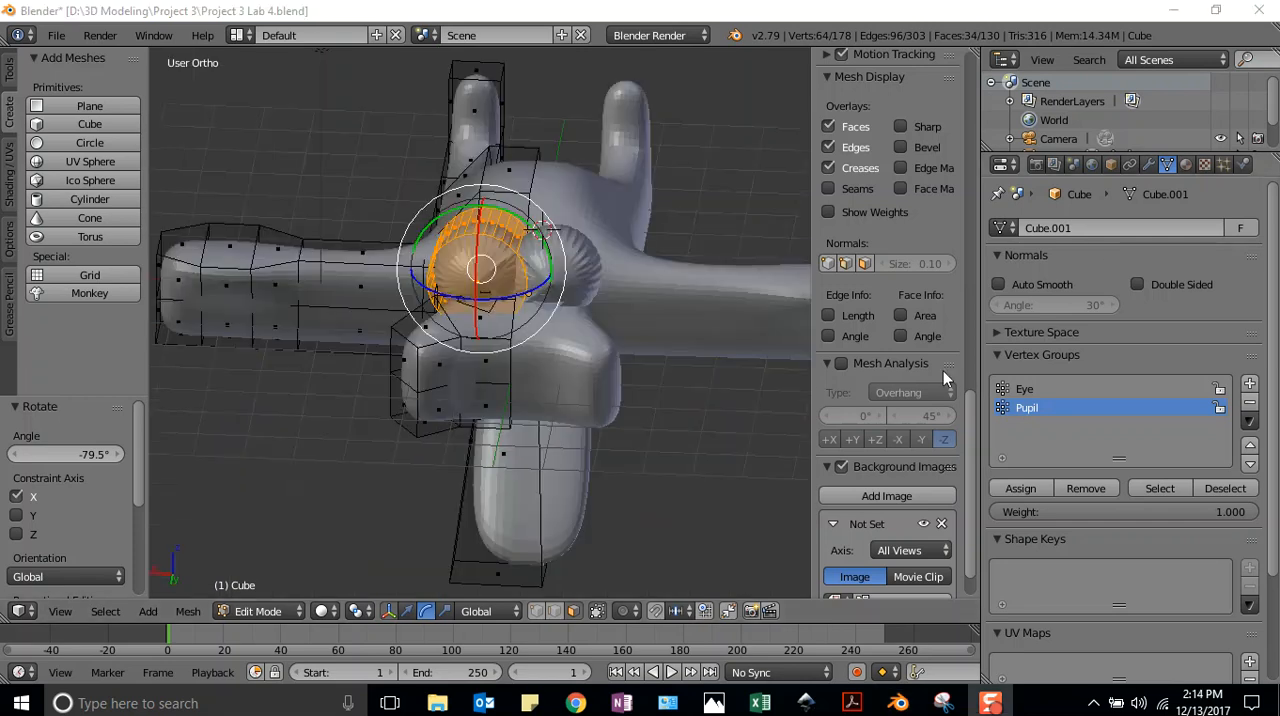
{"action": "left_click_drag", "start_coordinate": [432, 290], "coordinate": [492, 298]}
{"action": "key", "text": "z"}
{"action": "left_click", "coordinate": [492, 298]}
{"action": "middle_click_drag", "start_coordinate": [672, 298], "coordinate": [660, 235]}
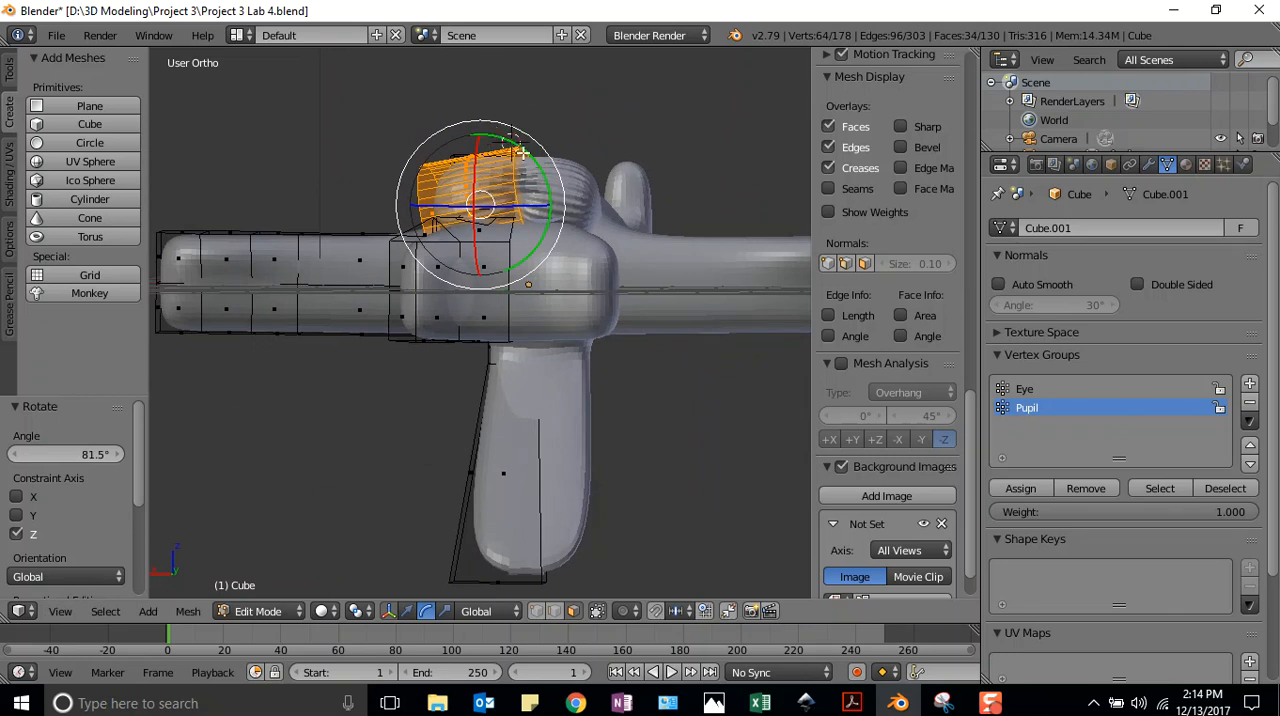
{"action": "left_click", "coordinate": [633, 362]}
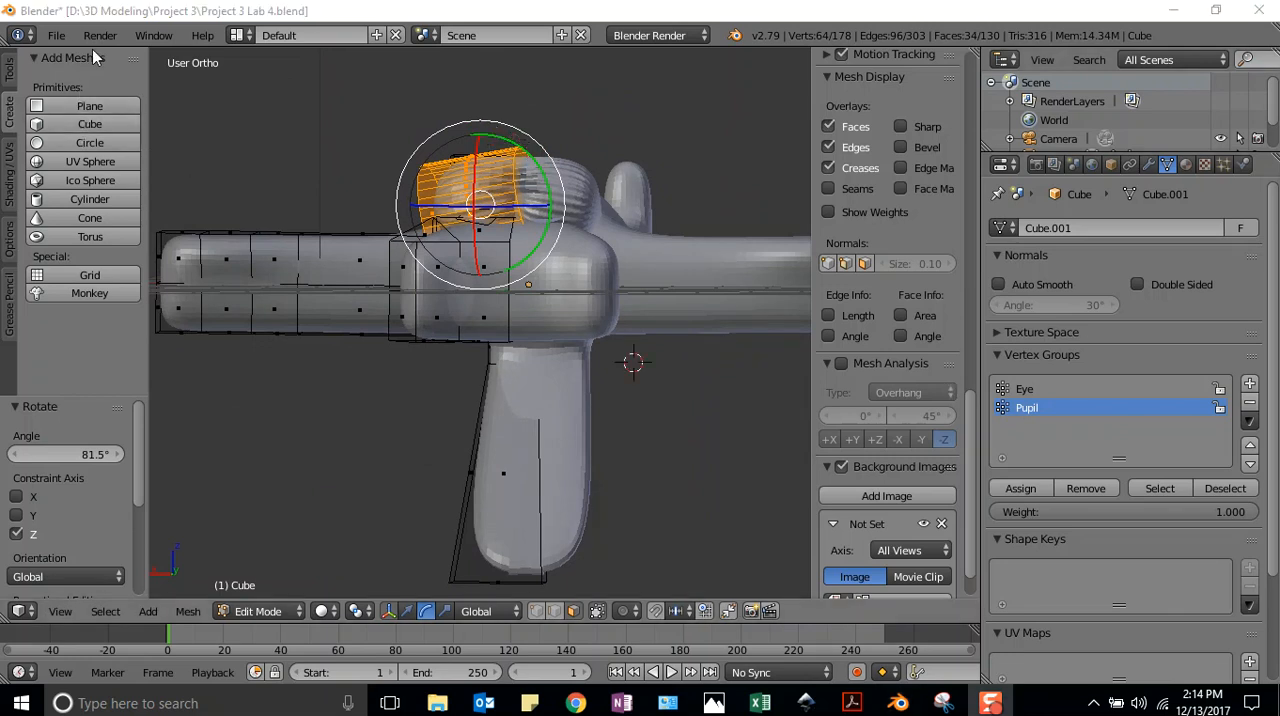
Save the file under the new name Project 3 Lab 5.blend in the Project 3 folder
{"action": "left_click", "coordinate": [42, 38]}
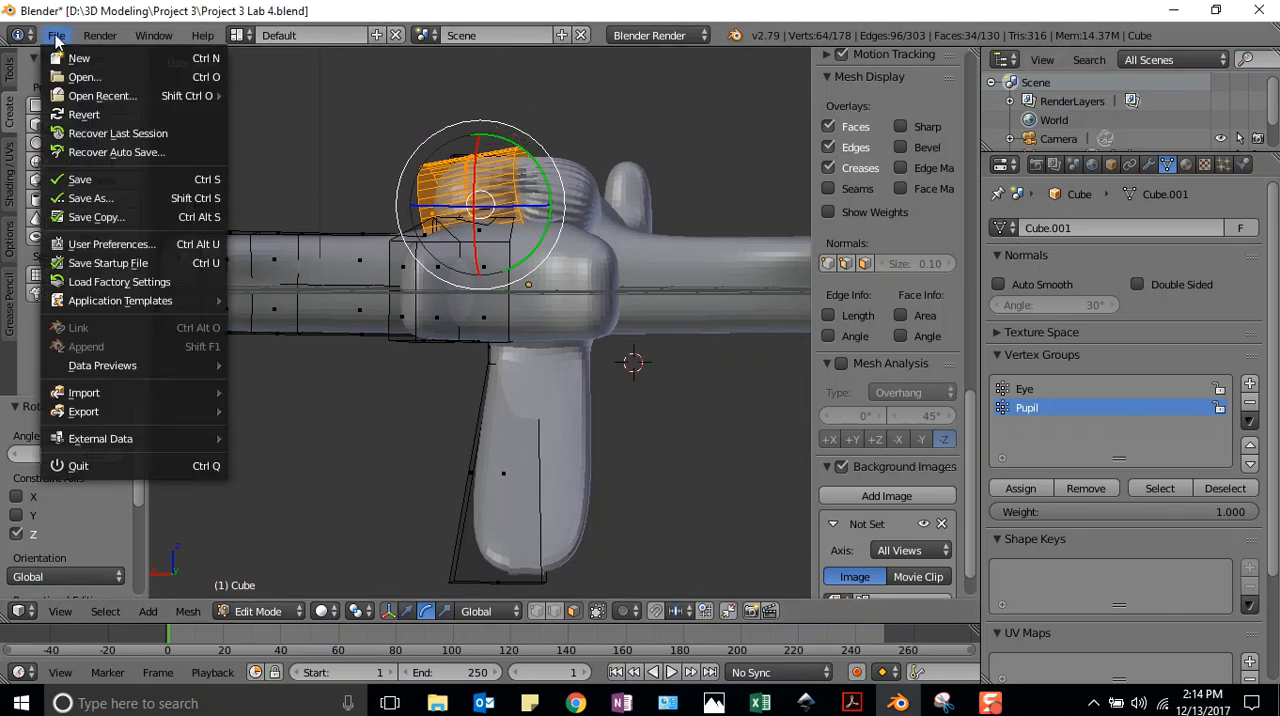
{"action": "left_click", "coordinate": [88, 203]}
{"action": "left_click", "coordinate": [317, 106]}
{"action": "left_click", "coordinate": [312, 107]}
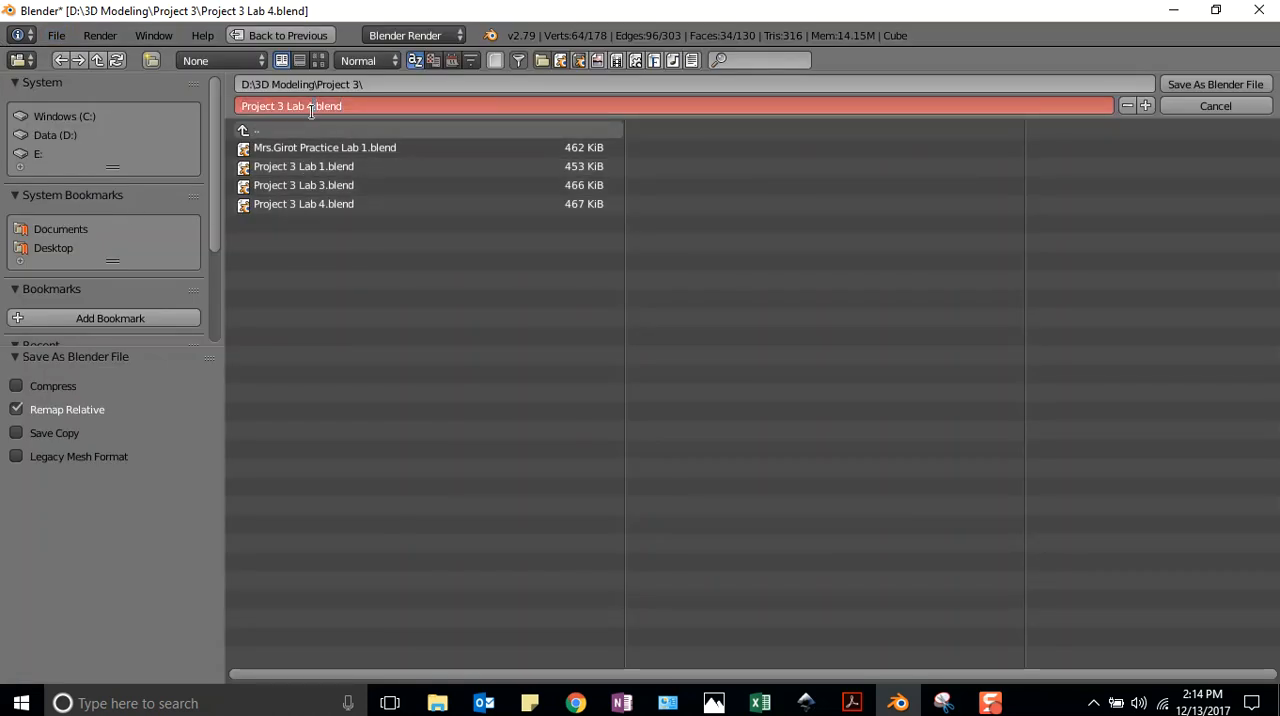
{"action": "key", "text": "BackSpace"}
{"action": "type", "text": "5"}
{"action": "left_click", "coordinate": [1208, 85]}
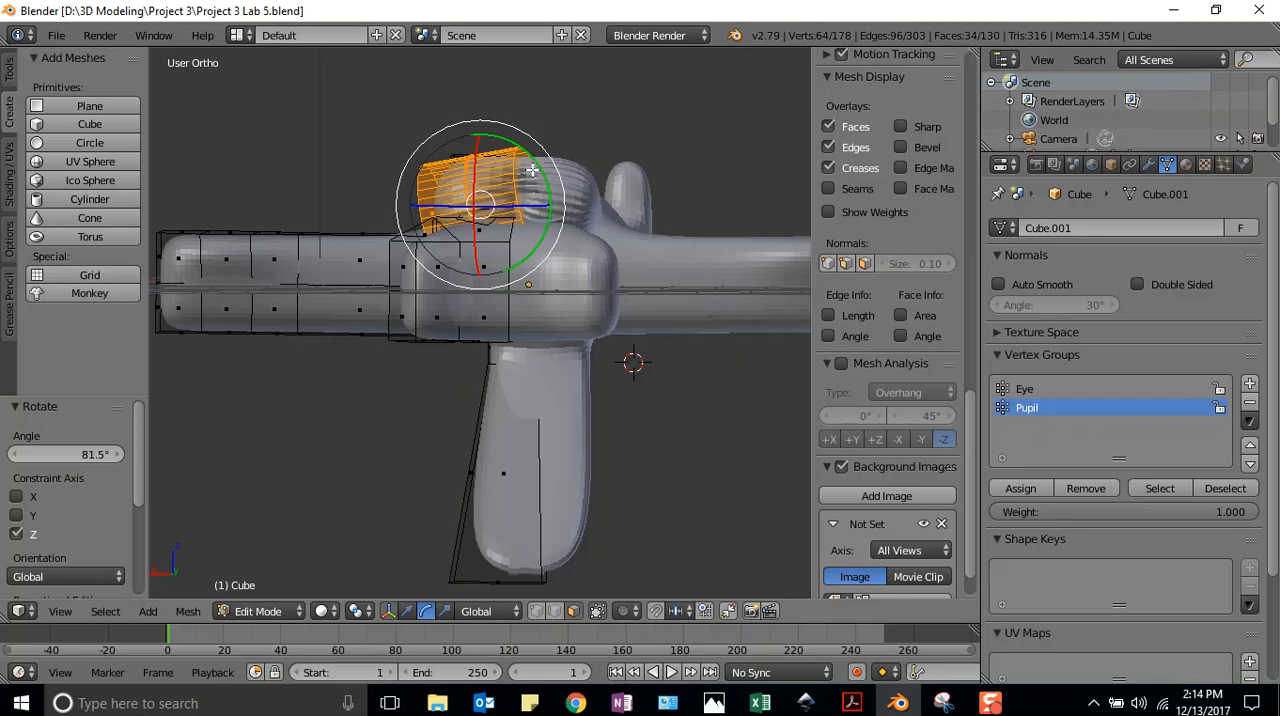
Straighten the cylinder by rotating it about -12.1° around the Y axis and about -9.53° in the top view
{"action": "left_click_drag", "start_coordinate": [548, 205], "coordinate": [543, 232]}
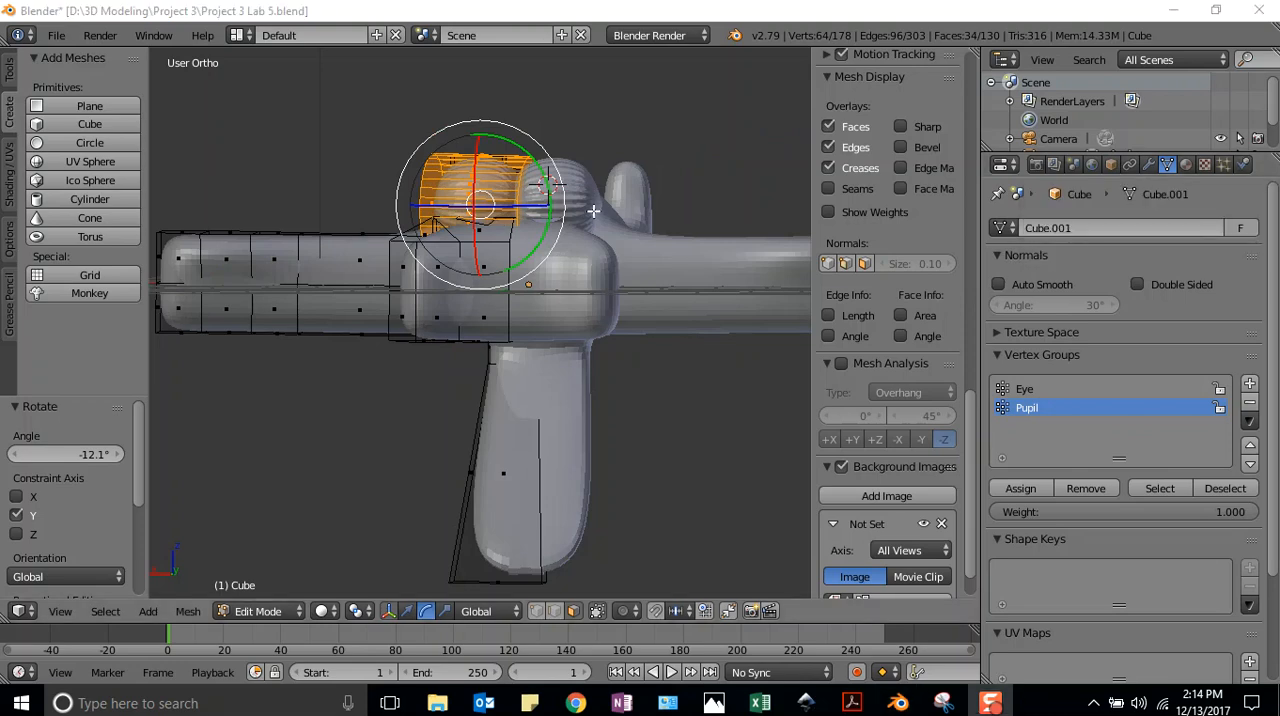
{"action": "key", "text": "KP_7"}
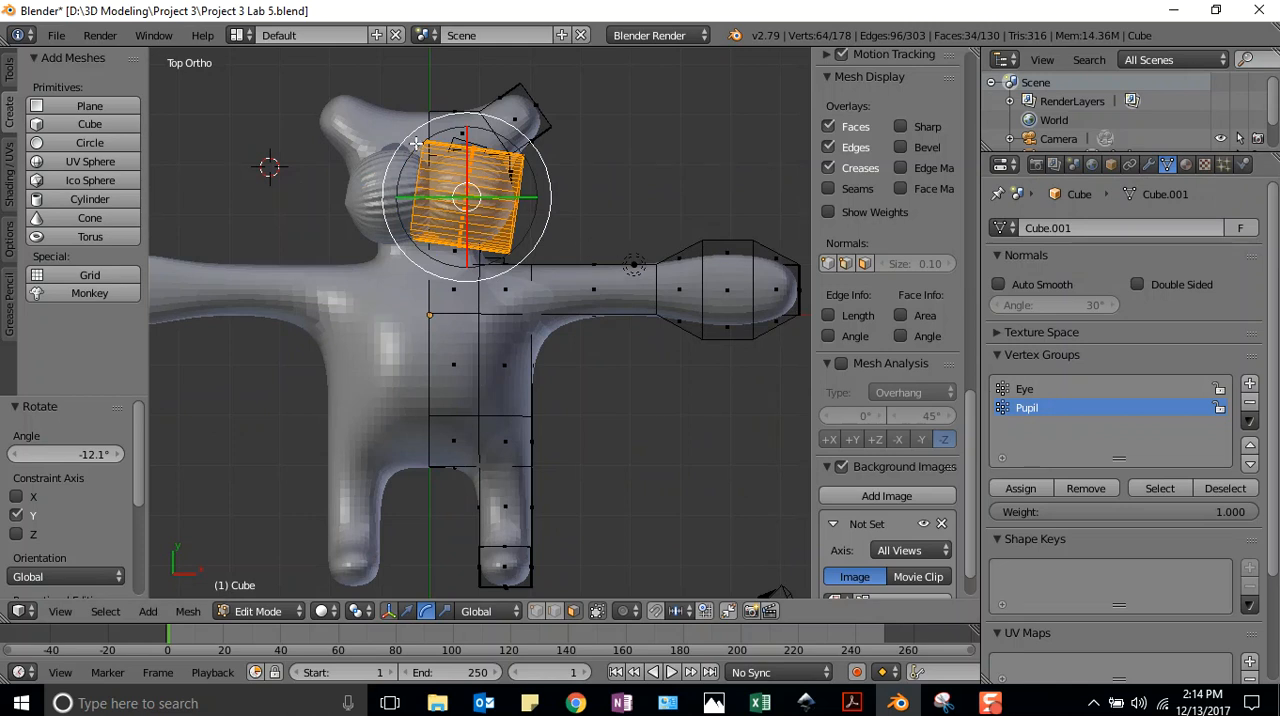
{"action": "left_click_drag", "start_coordinate": [409, 135], "coordinate": [401, 148]}
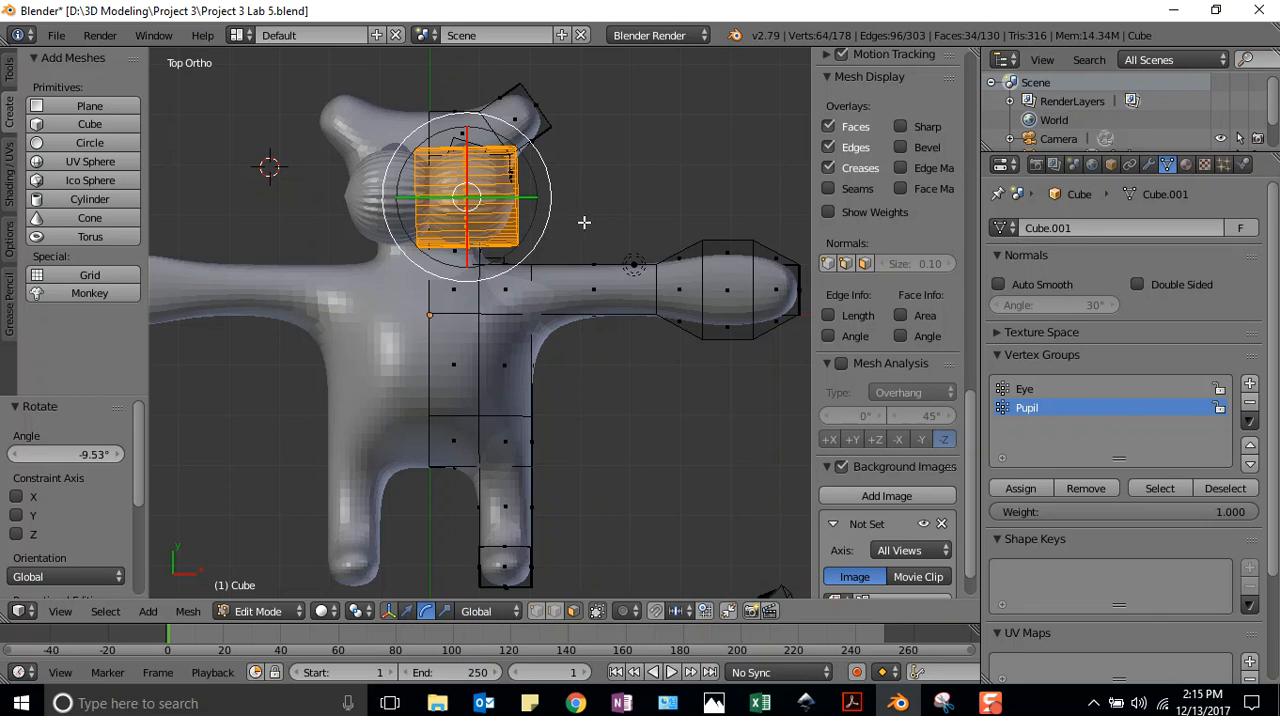
Flatten the cylinder into a mouth by scaling it to about 0.286 along Y and 0.683 along X
{"action": "left_click", "coordinate": [445, 611]}
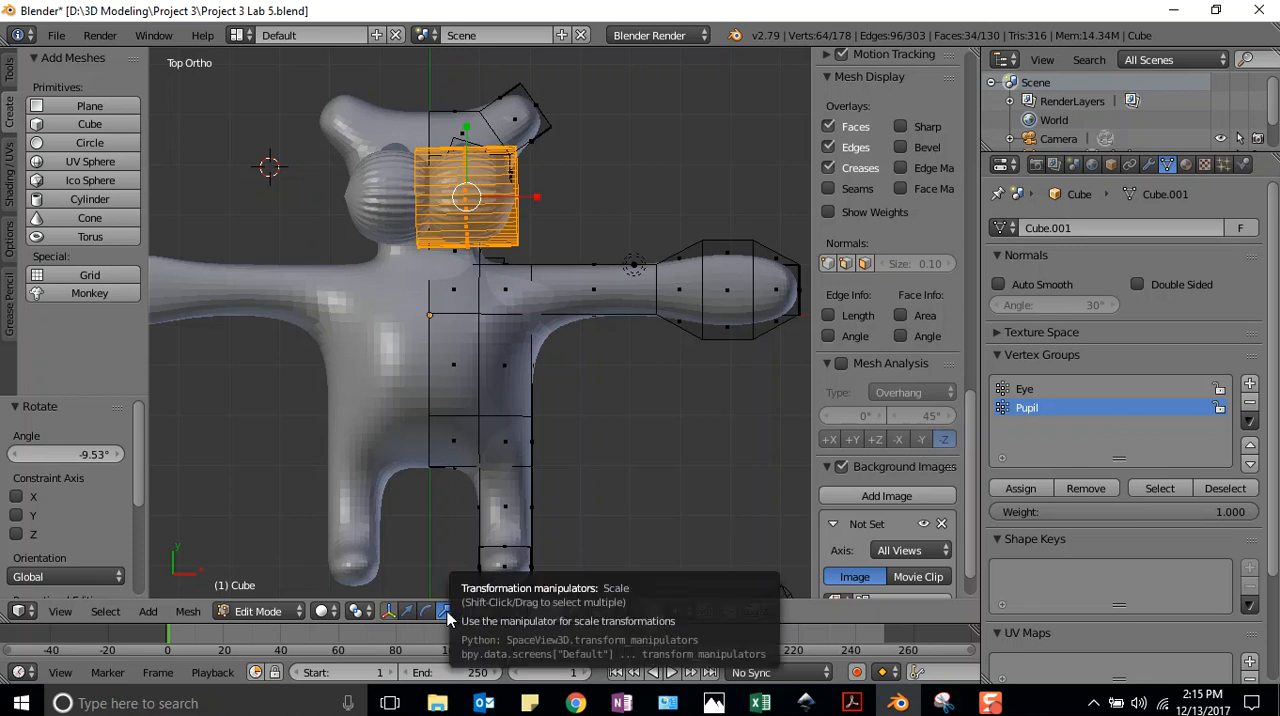
{"action": "left_click_drag", "start_coordinate": [465, 121], "coordinate": [470, 176]}
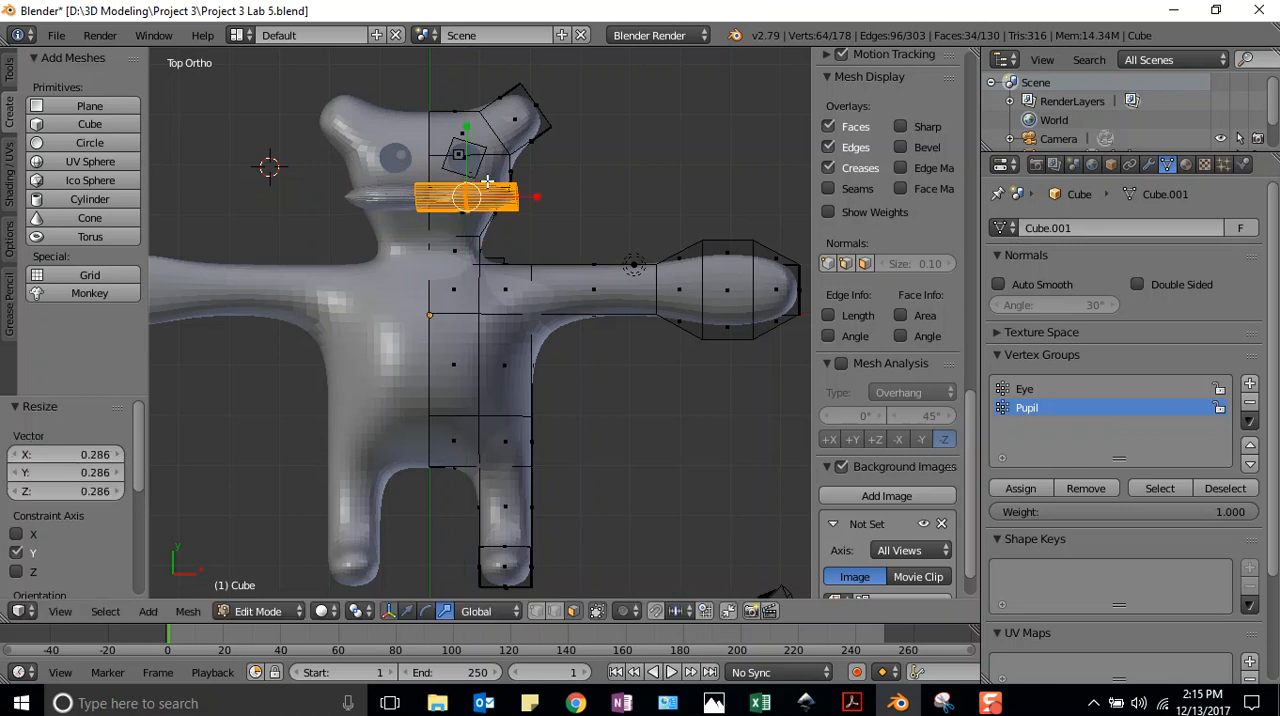
{"action": "left_click_drag", "start_coordinate": [540, 200], "coordinate": [515, 200]}
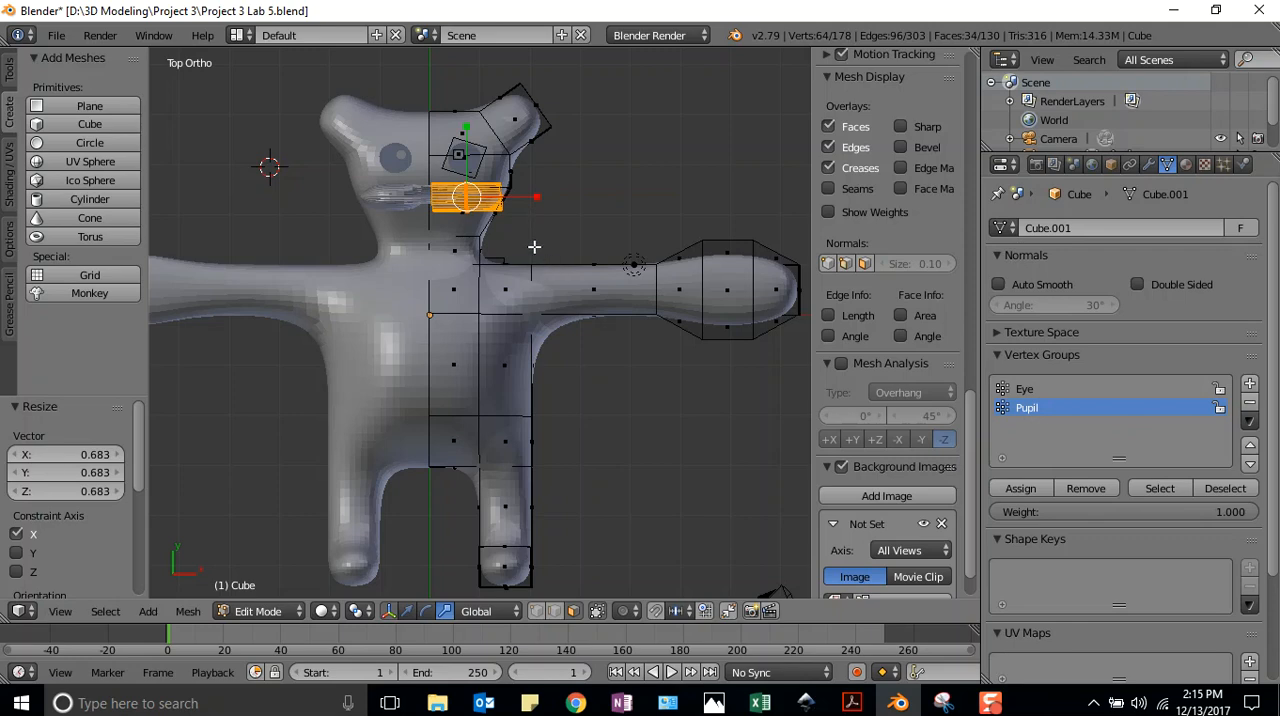
Move the mouth cylinder about -0.227 along X toward the centre of the face
{"action": "middle_click_drag", "start_coordinate": [551, 220], "coordinate": [549, 154]}
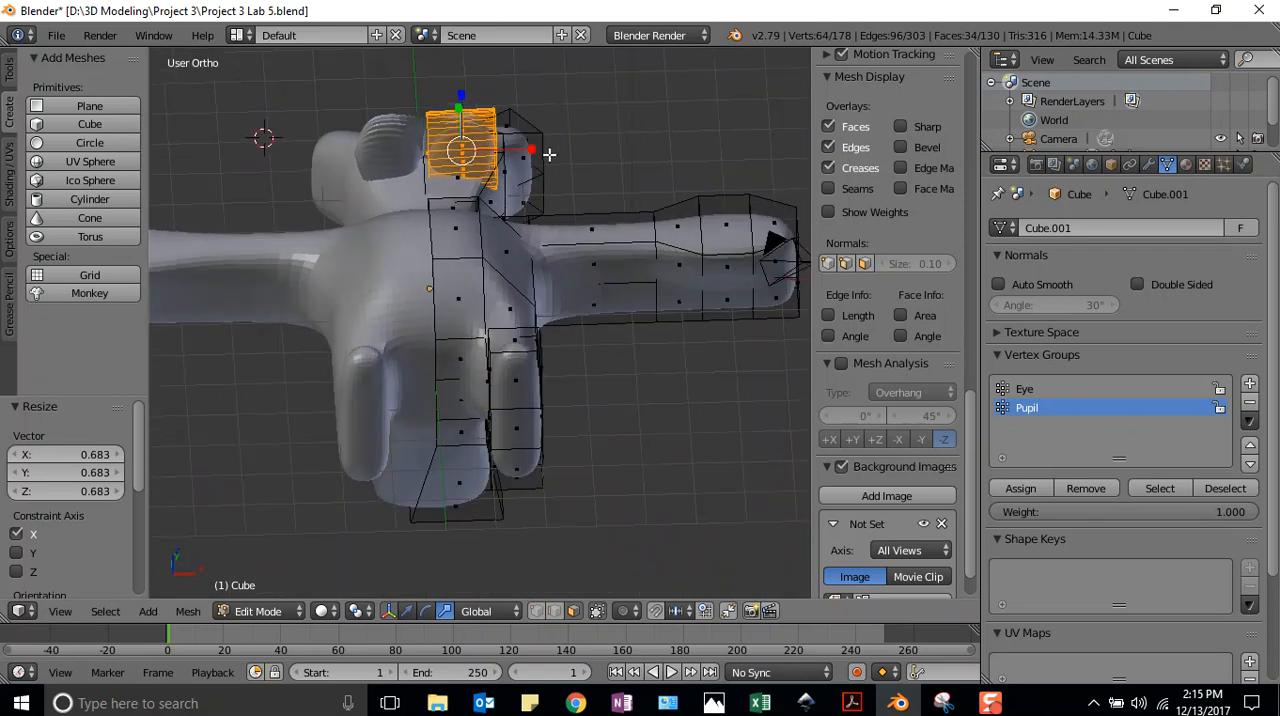
{"action": "left_click", "coordinate": [408, 612]}
{"action": "left_click_drag", "start_coordinate": [532, 150], "coordinate": [523, 152]}
{"action": "middle_click_drag", "start_coordinate": [543, 149], "coordinate": [420, 223]}
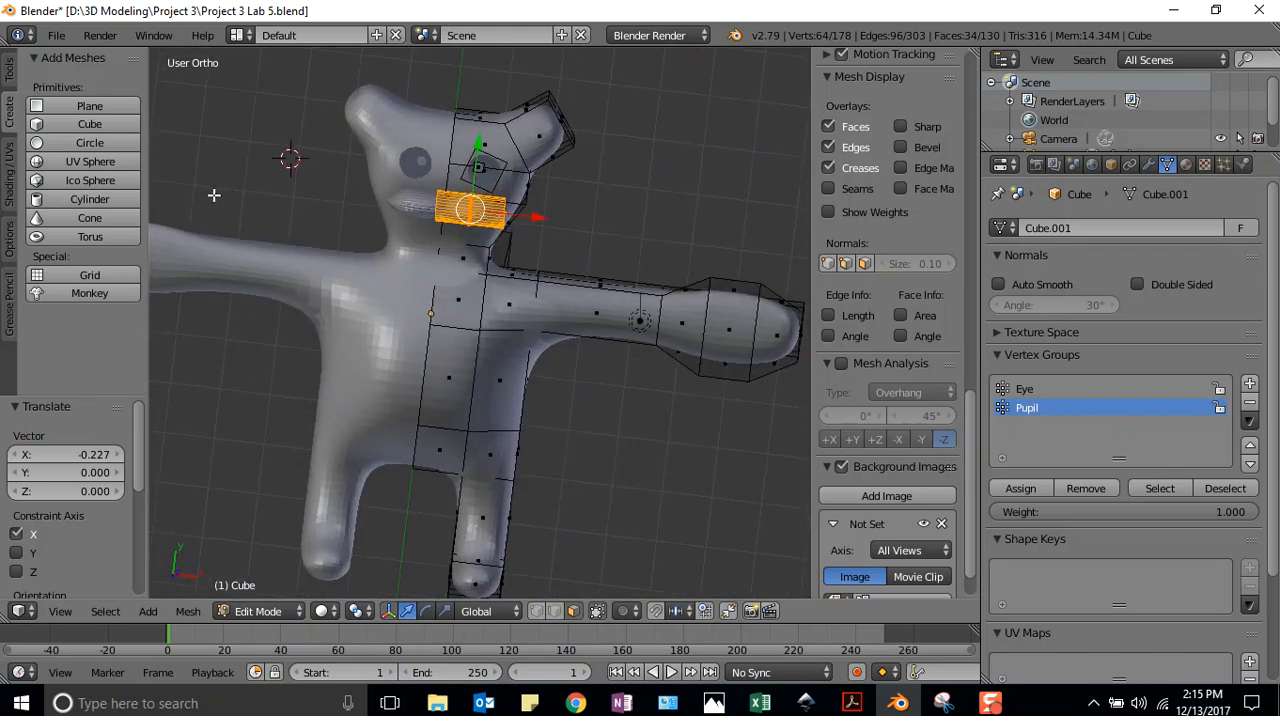
Move the mouth cylinder about -0.469 along Z into the face and return to the top view
{"action": "middle_click_drag", "start_coordinate": [214, 177], "coordinate": [298, 208]}
{"action": "middle_click_drag", "start_coordinate": [344, 297], "coordinate": [382, 367]}
{"action": "scroll", "coordinate": [382, 367], "scroll_direction": "up", "scroll_amount": 1}
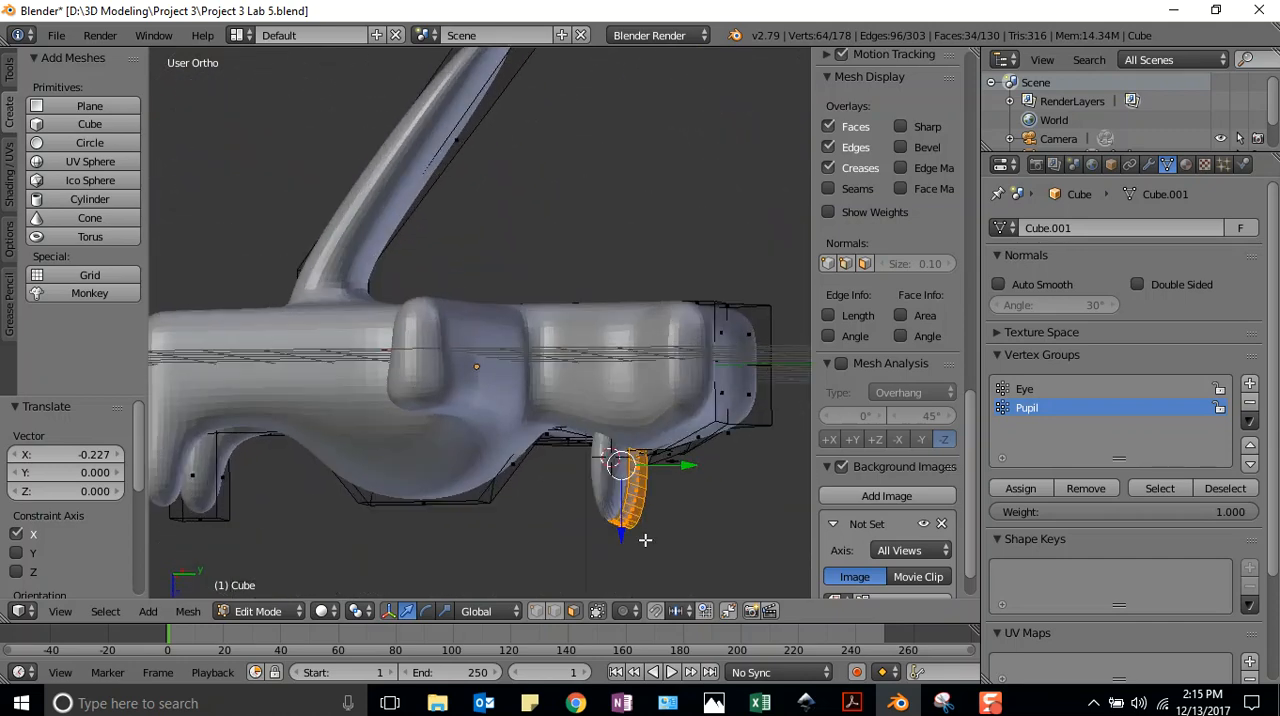
{"action": "key", "text": "g"}
{"action": "key", "text": "z"}
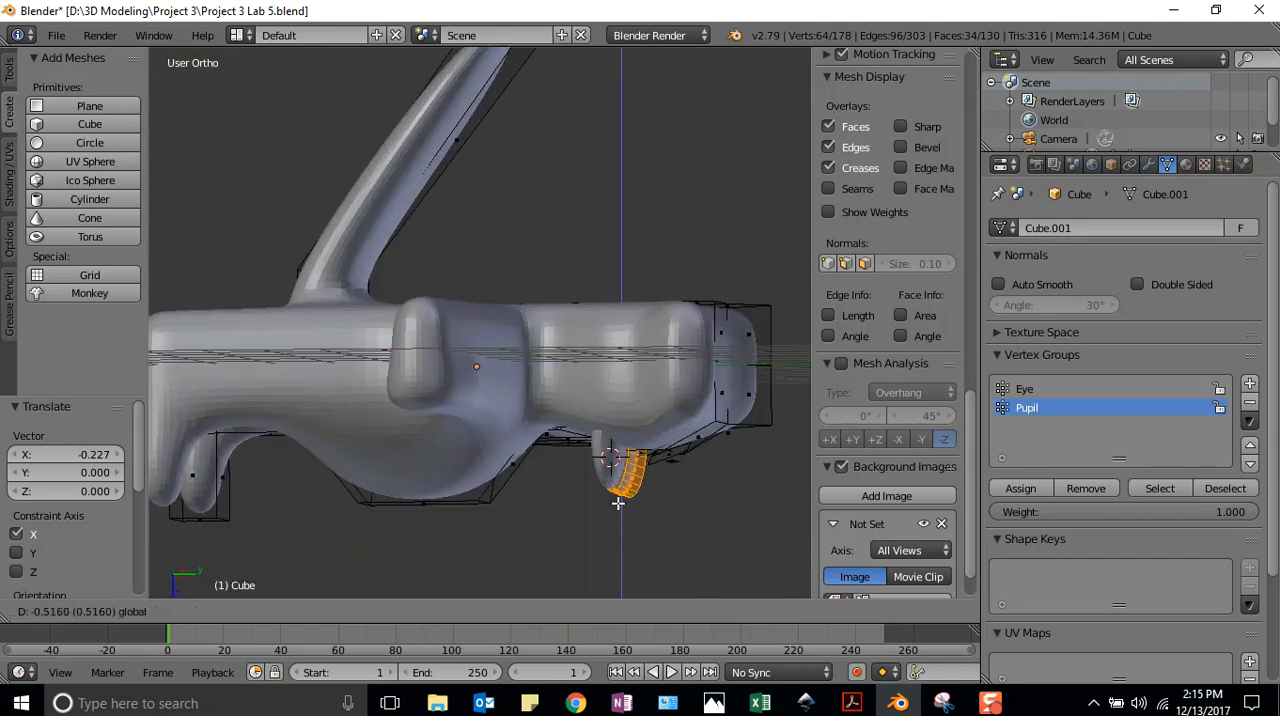
{"action": "left_click", "coordinate": [690, 517]}
{"action": "middle_click_drag", "start_coordinate": [690, 517], "coordinate": [317, 264]}
{"action": "middle_click_drag", "start_coordinate": [262, 99], "coordinate": [767, 584]}
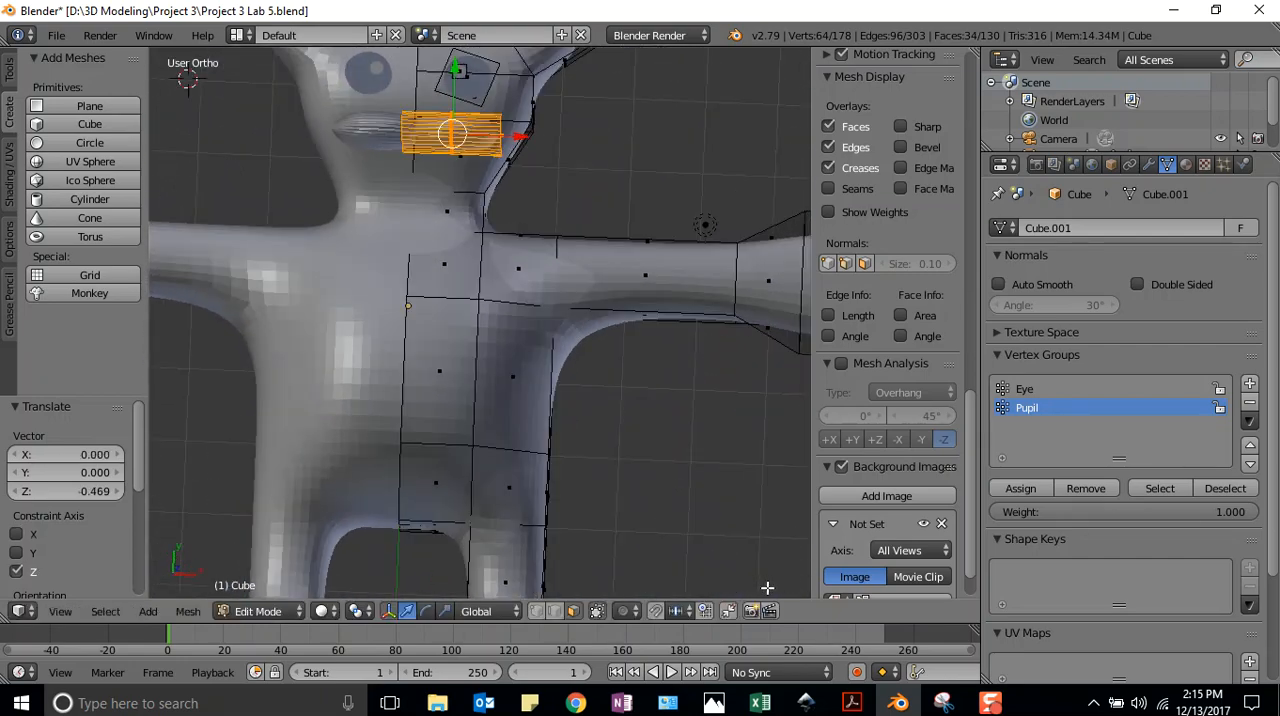
{"action": "key", "text": "KP_7"}
{"action": "scroll", "coordinate": [540, 300], "scroll_direction": "down", "scroll_amount": 4}
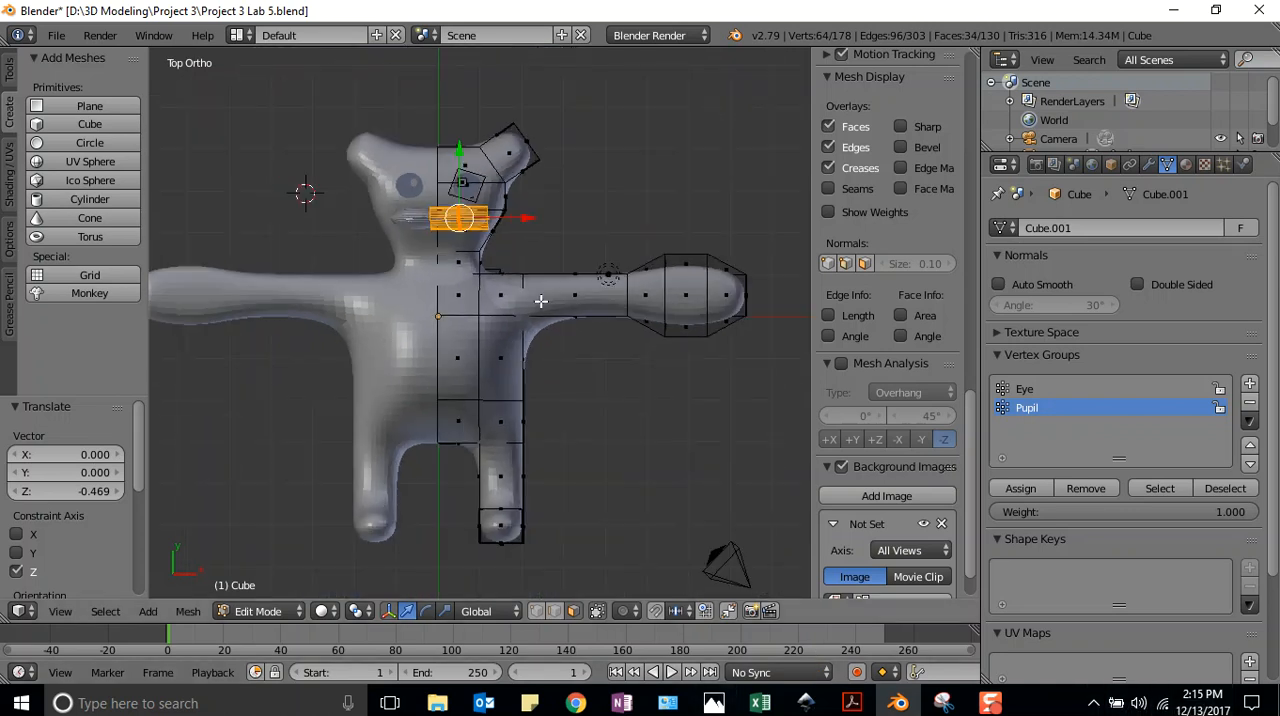
{"action": "scroll", "coordinate": [540, 300], "scroll_direction": "down", "scroll_amount": 1}
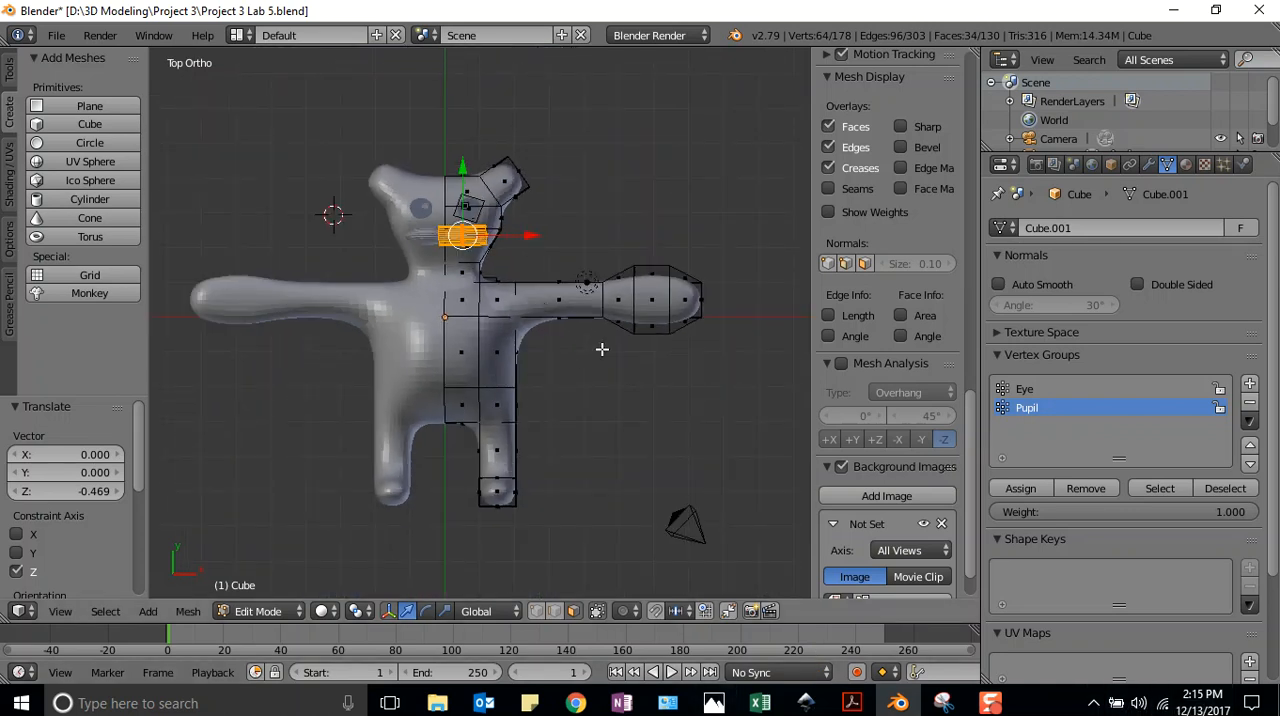
Clear the selection, select only the mouth cylinder and add a vertex group named Mouth
{"action": "key", "text": "a"}
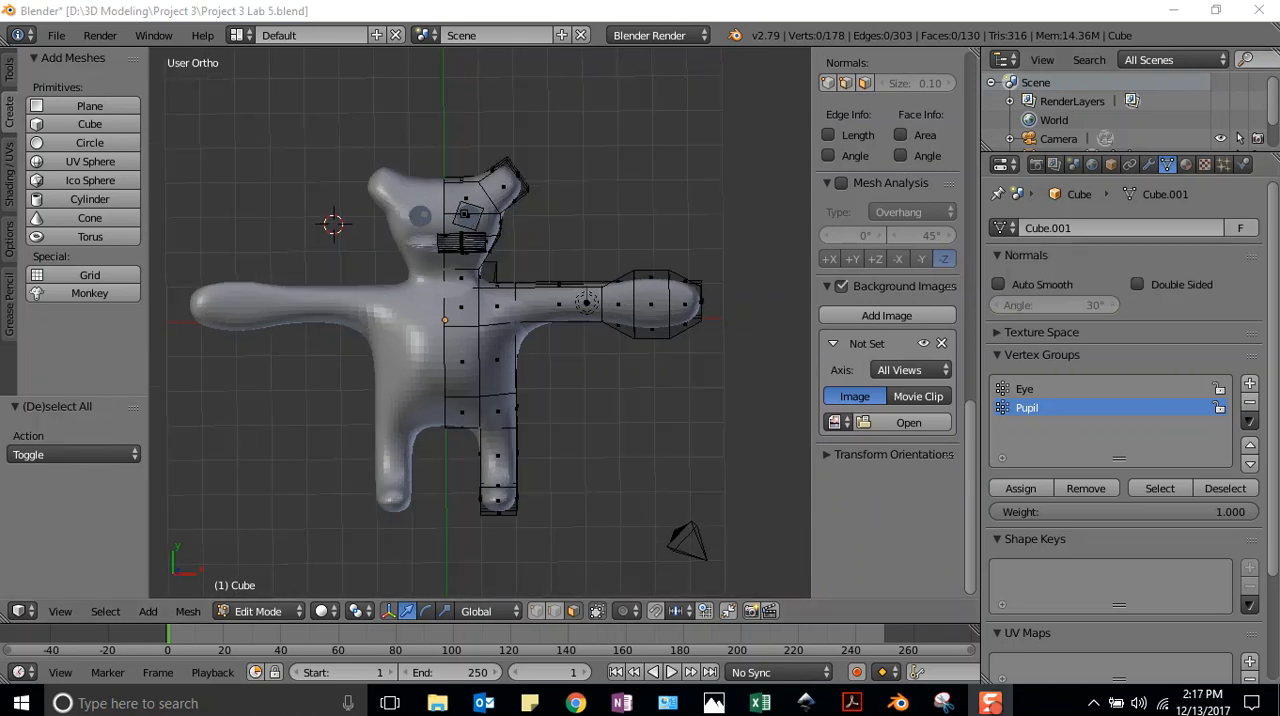
{"action": "right_click", "coordinate": [455, 243]}
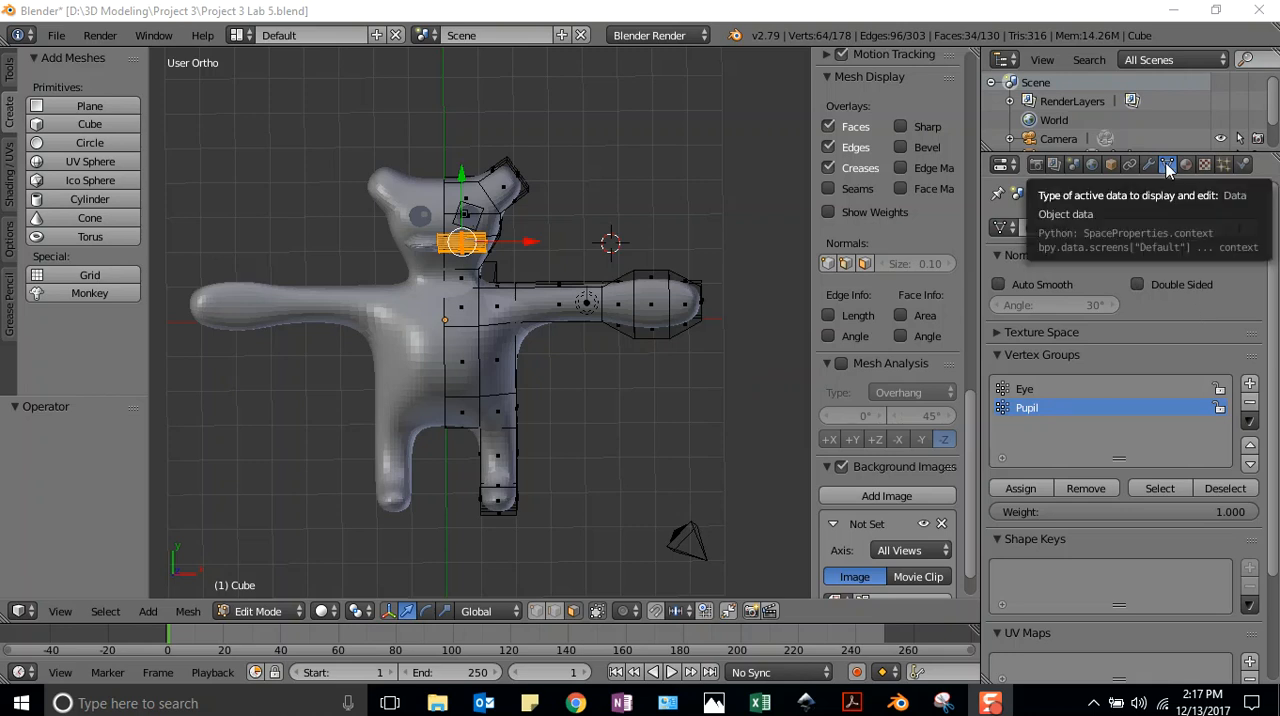
{"action": "left_click", "coordinate": [1250, 383]}
{"action": "double_click", "coordinate": [1032, 430]}
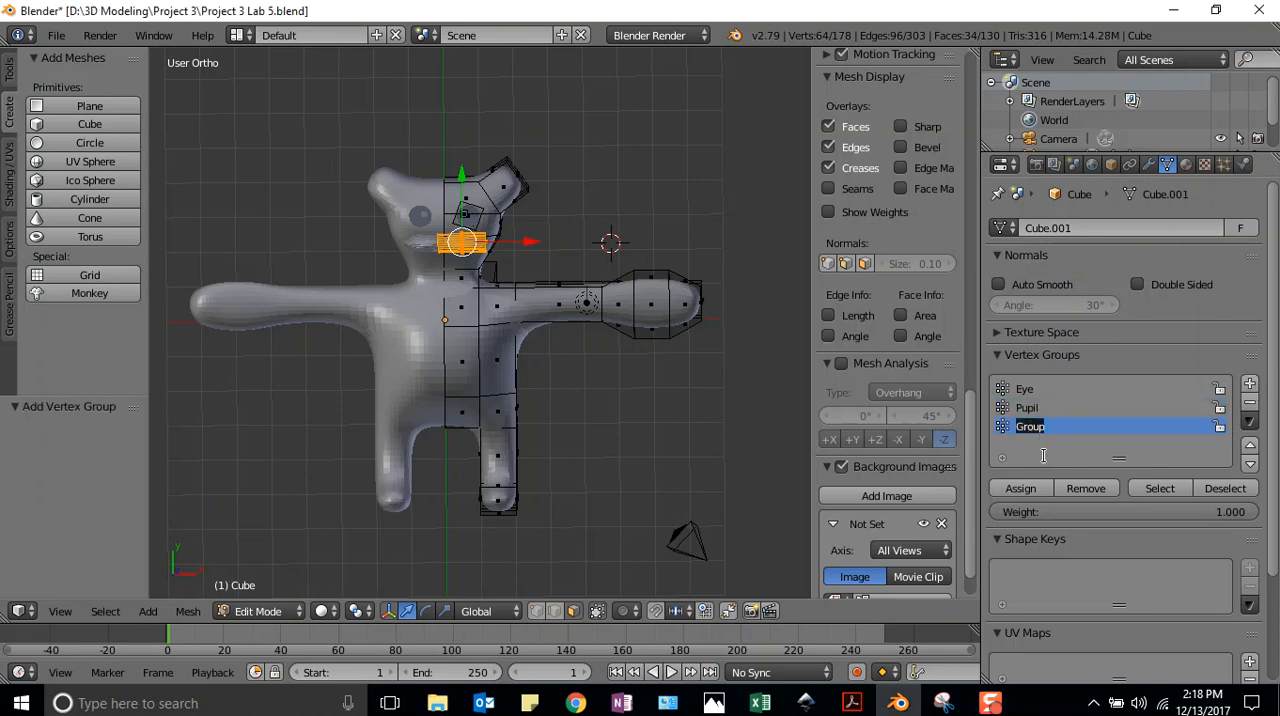
{"action": "type", "text": "Mouth"}
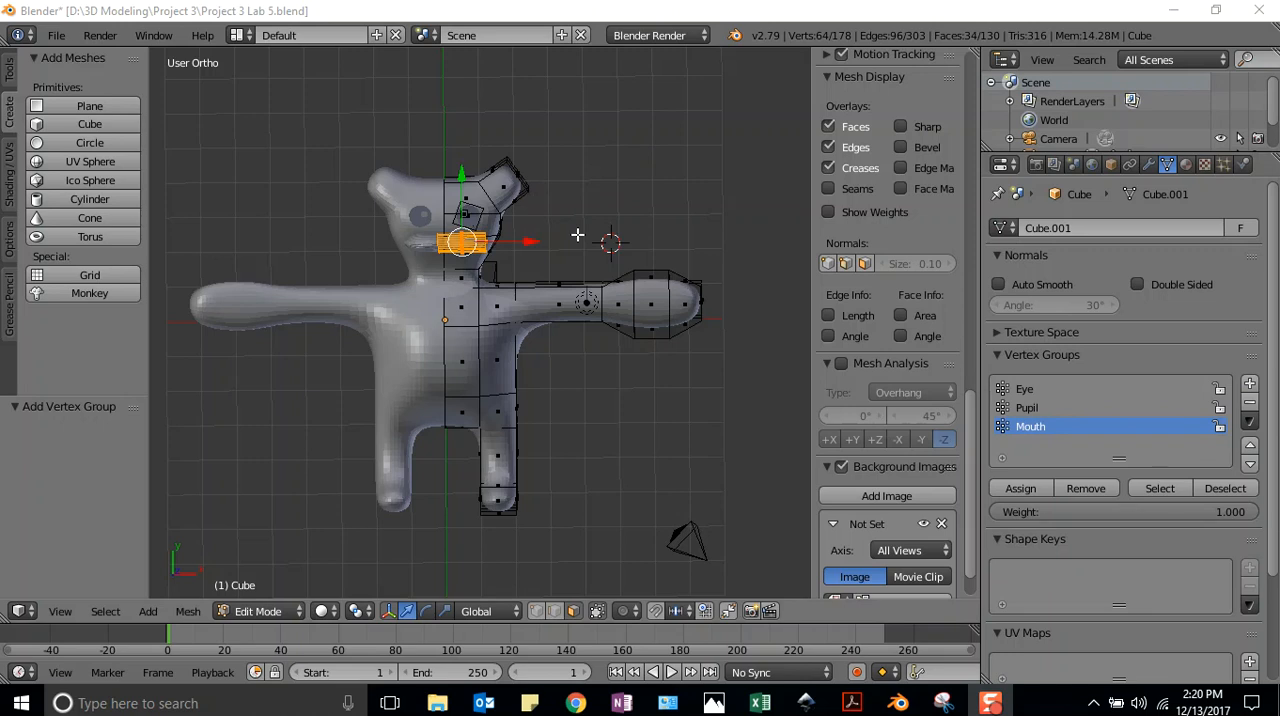
Clear the selection, add a plane beside the head and scale it by about -0.279
{"action": "key", "text": "a"}
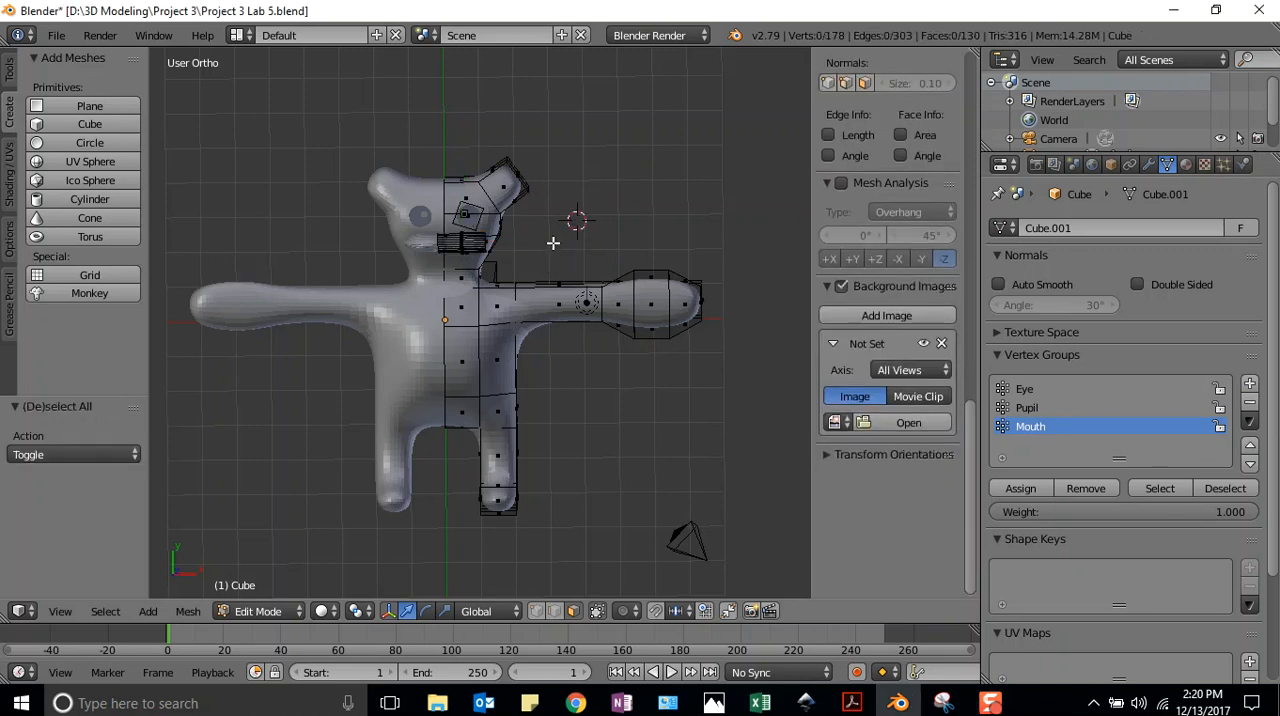
{"action": "left_click", "coordinate": [551, 235]}
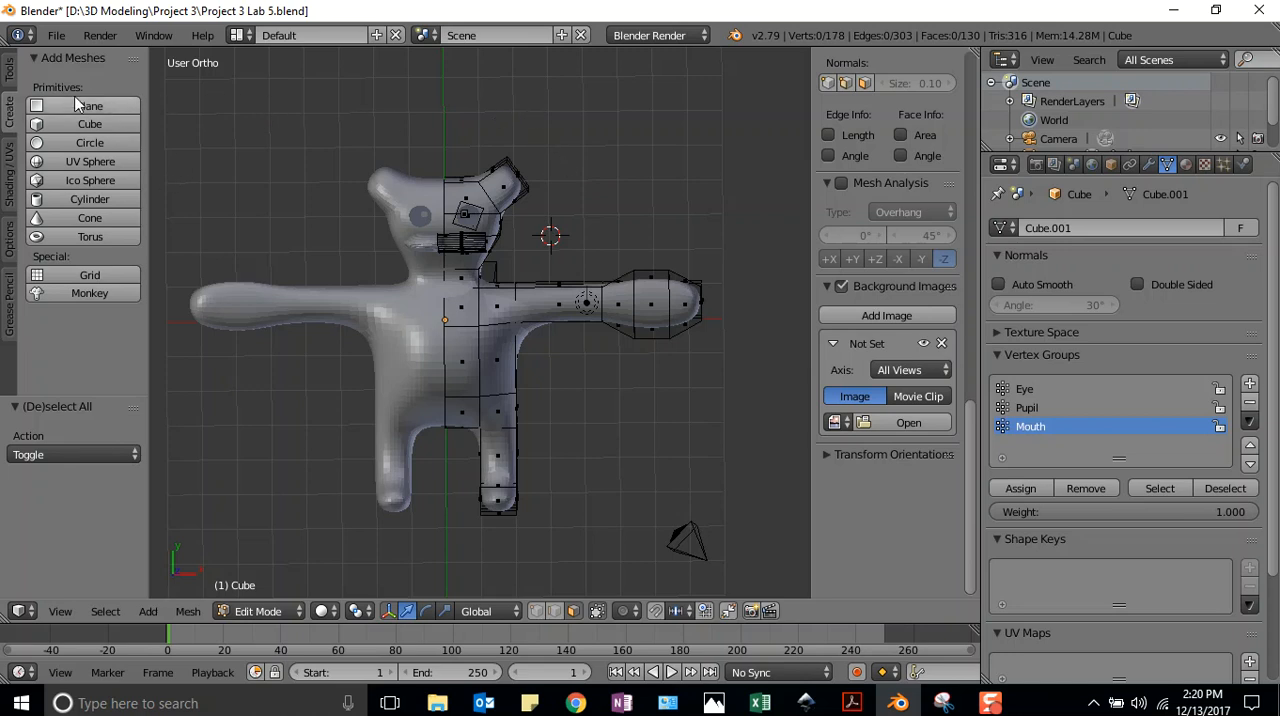
{"action": "left_click", "coordinate": [85, 108]}
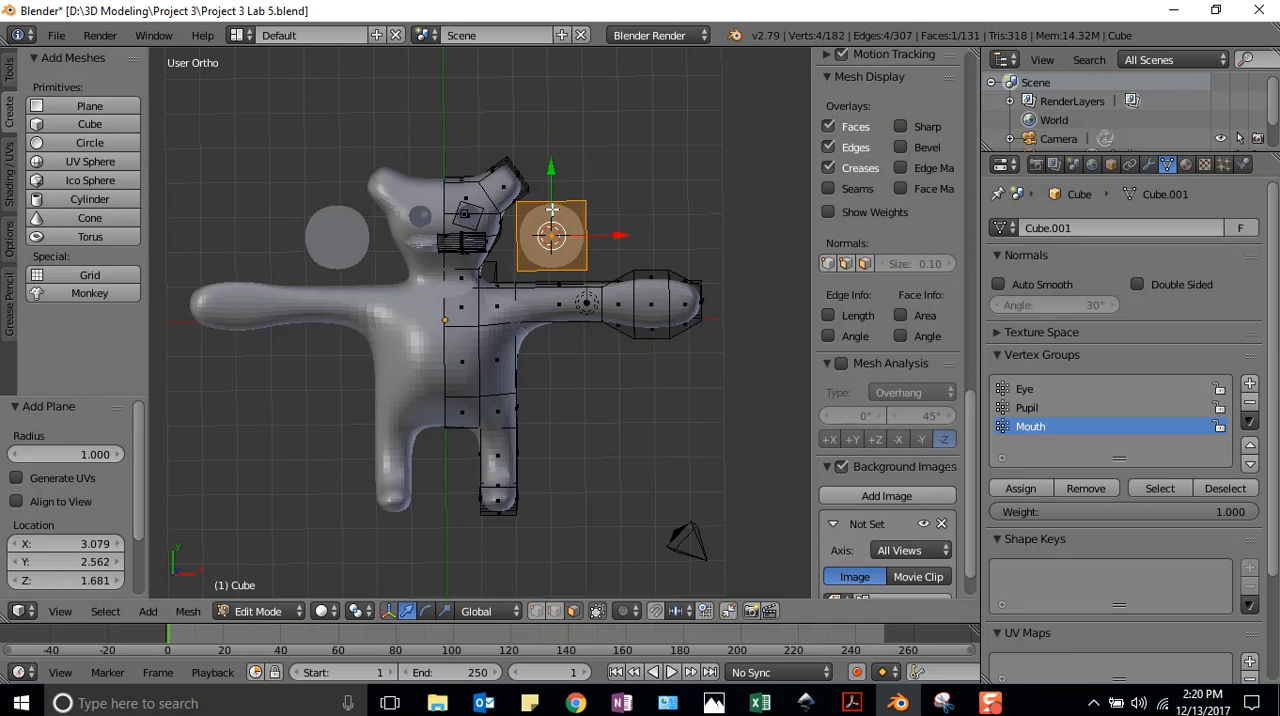
{"action": "key", "text": "s"}
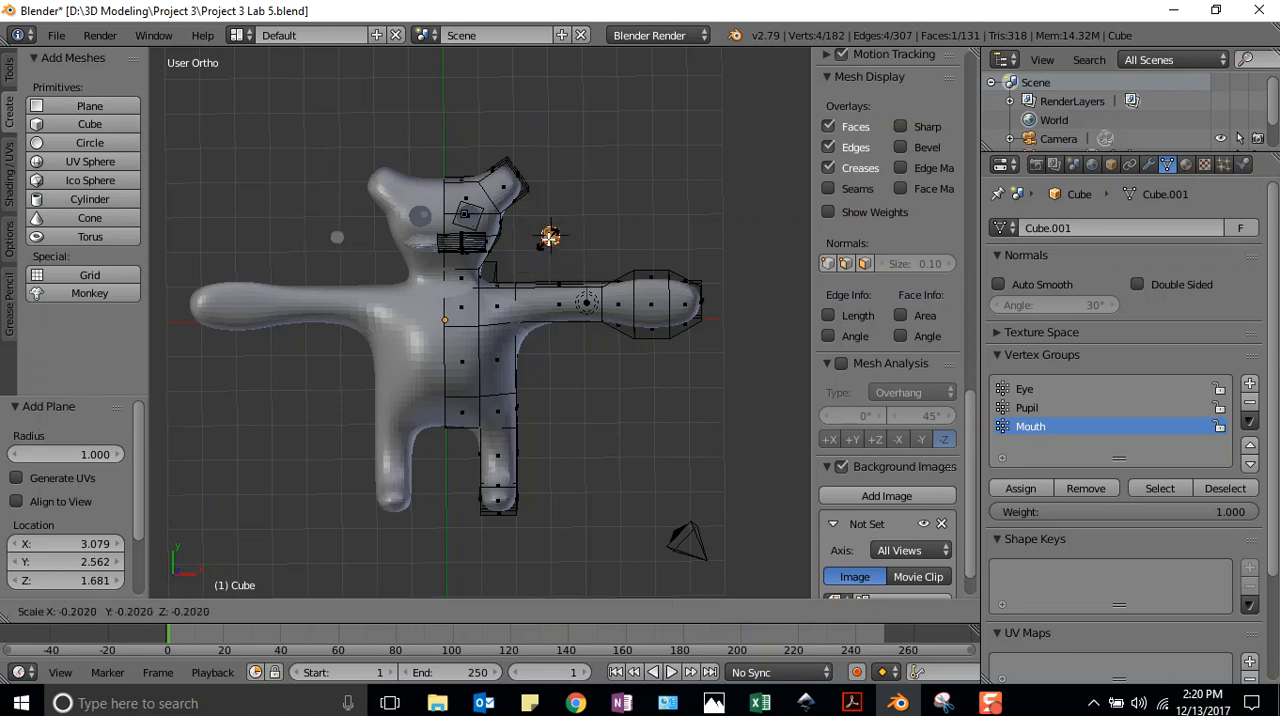
{"action": "left_click", "coordinate": [550, 237]}
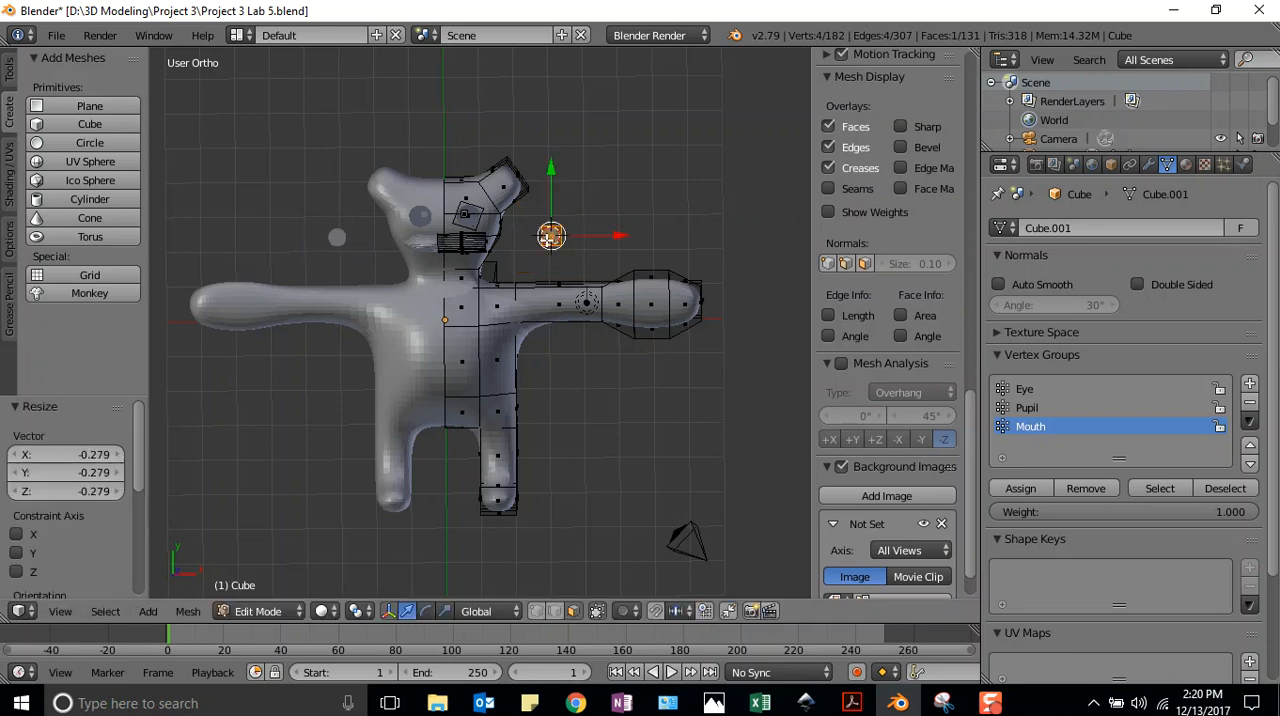
Move the plane about -0.756 along X, then narrow it to 0.389 along X and lengthen it along Y
{"action": "key", "text": "g"}
{"action": "key", "text": "x"}
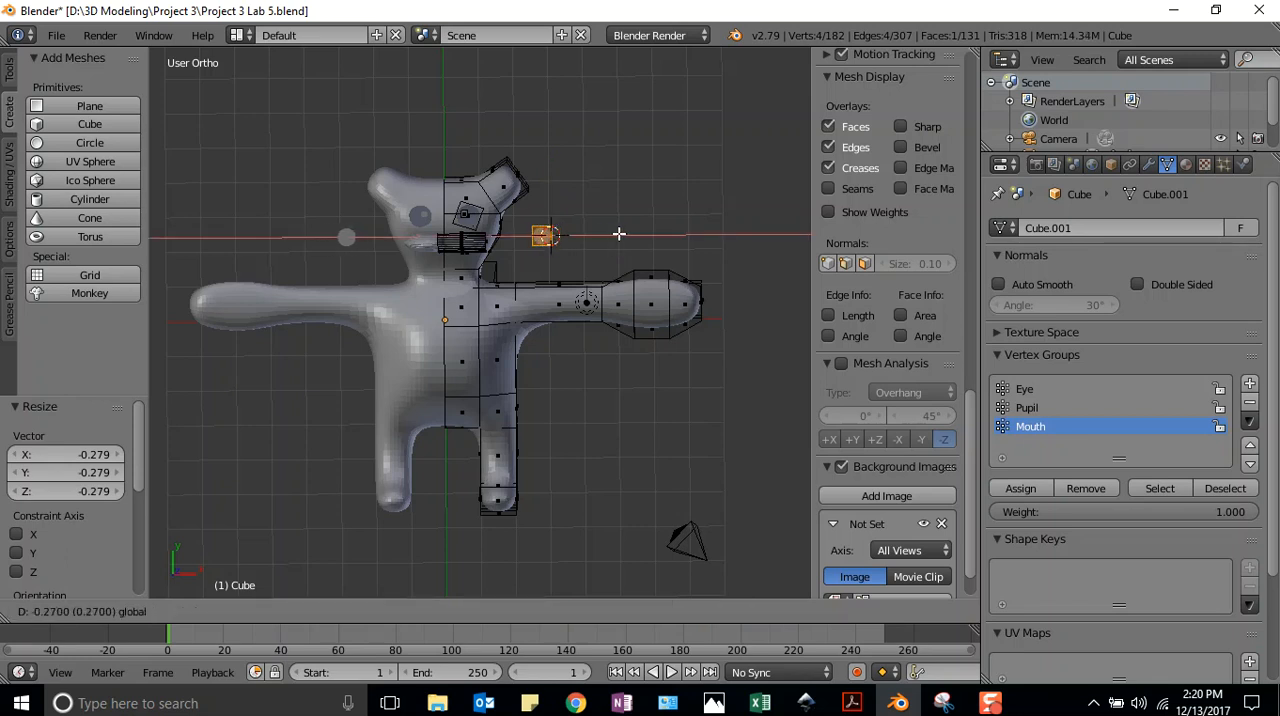
{"action": "left_click", "coordinate": [593, 237]}
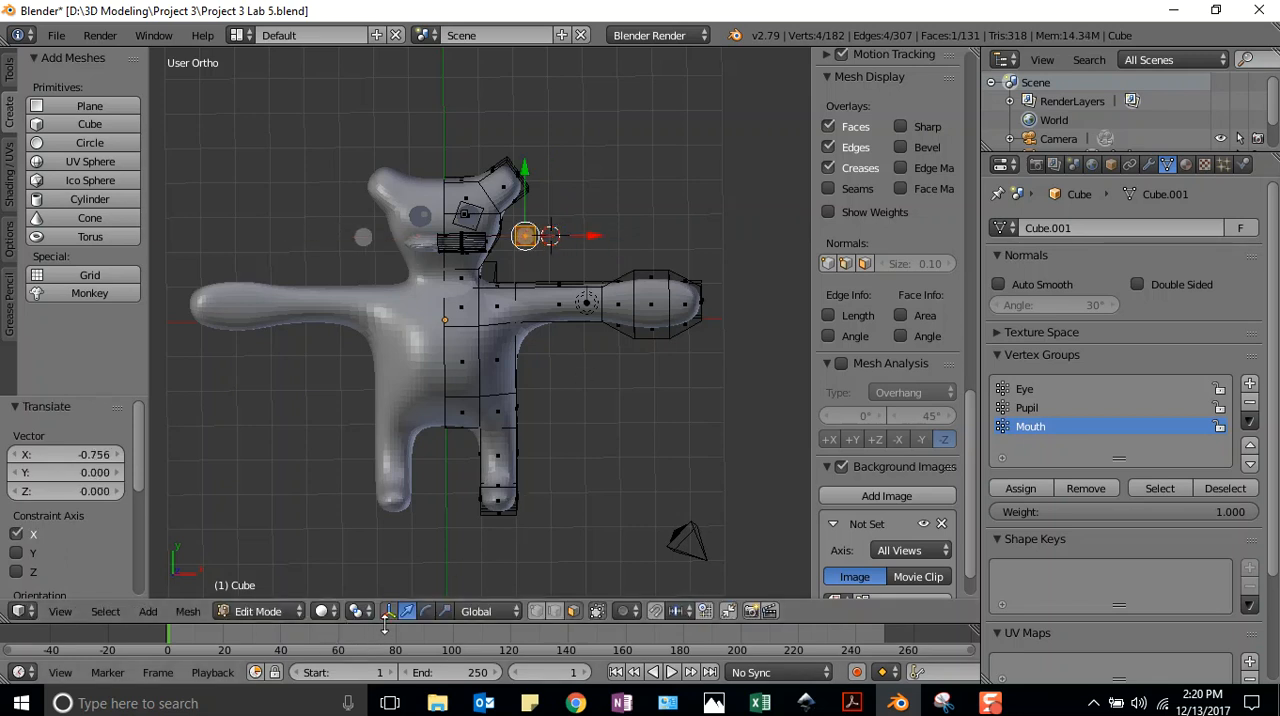
{"action": "left_click", "coordinate": [444, 611]}
{"action": "left_click_drag", "start_coordinate": [597, 236], "coordinate": [553, 240]}
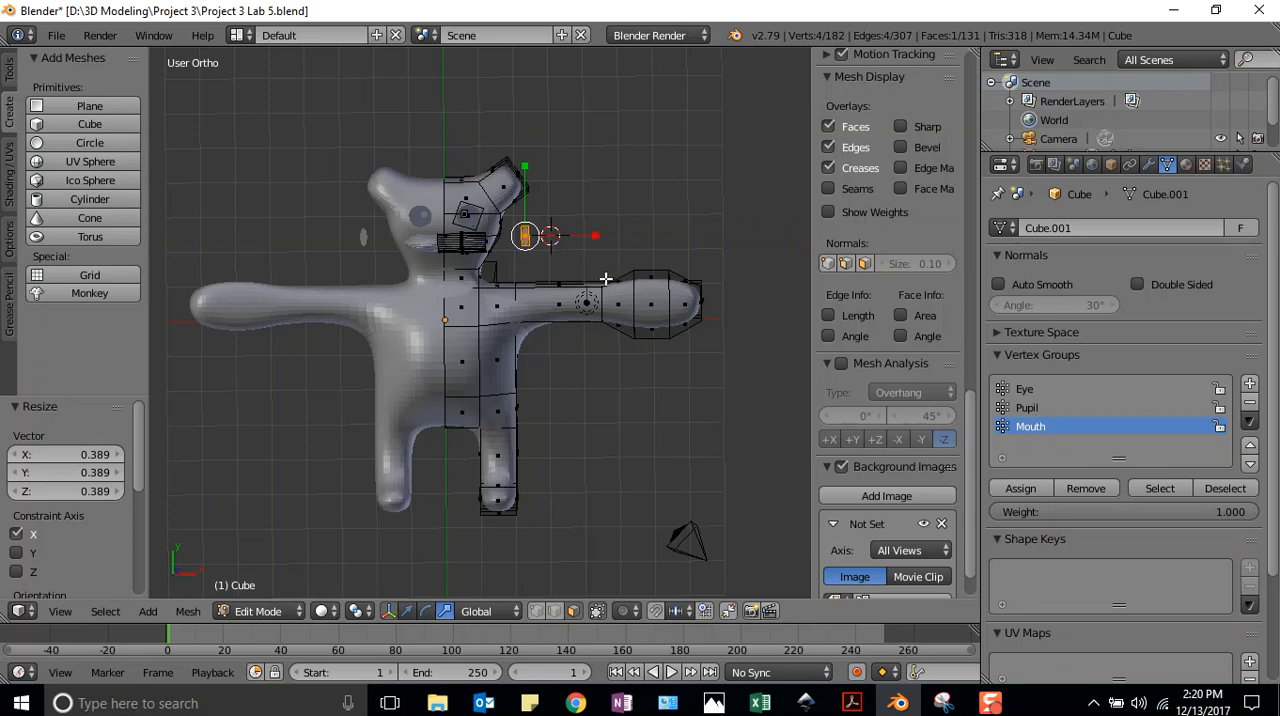
{"action": "left_click_drag", "start_coordinate": [525, 167], "coordinate": [526, 147]}
Move the narrow plane about -1.809 along X and -0.515 along Y to sit just below the mouth
{"action": "left_click", "coordinate": [407, 611]}
{"action": "left_click_drag", "start_coordinate": [593, 237], "coordinate": [528, 237]}
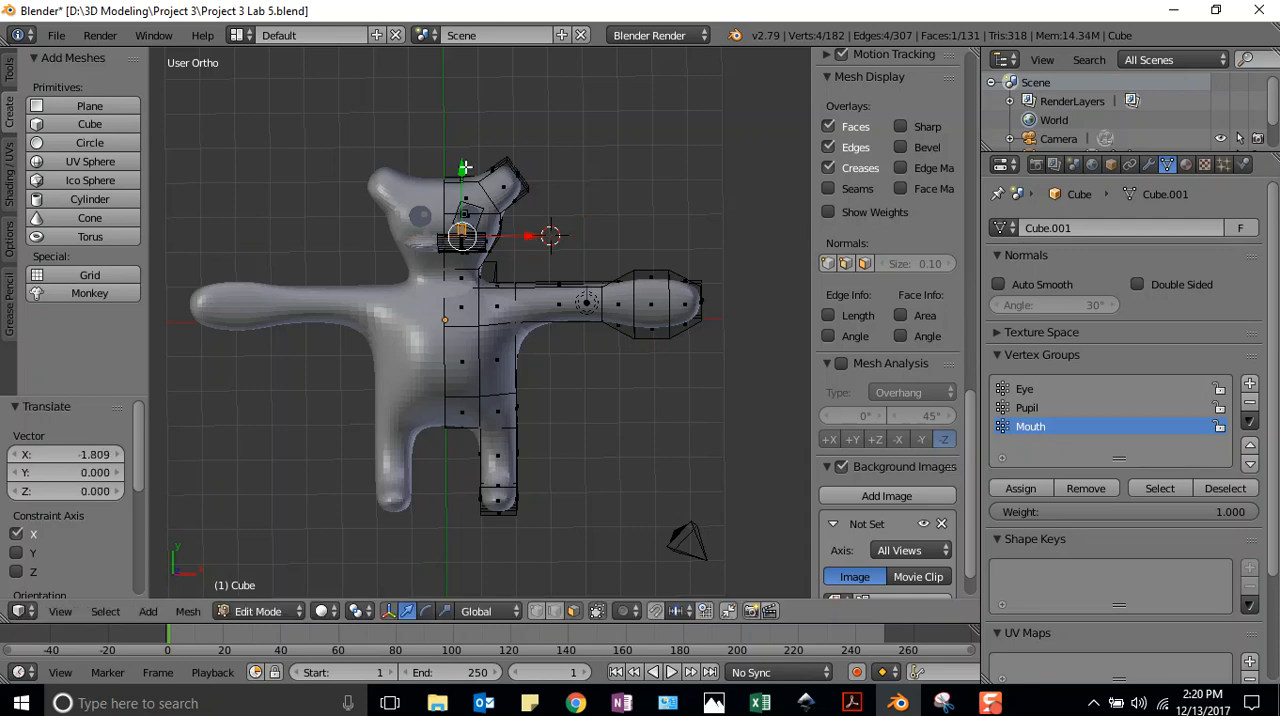
{"action": "left_click_drag", "start_coordinate": [463, 167], "coordinate": [461, 186]}
Add a vertex group named Teeth and assign the selected tooth plane to it
{"action": "middle_click_drag", "start_coordinate": [643, 231], "coordinate": [241, 357]}
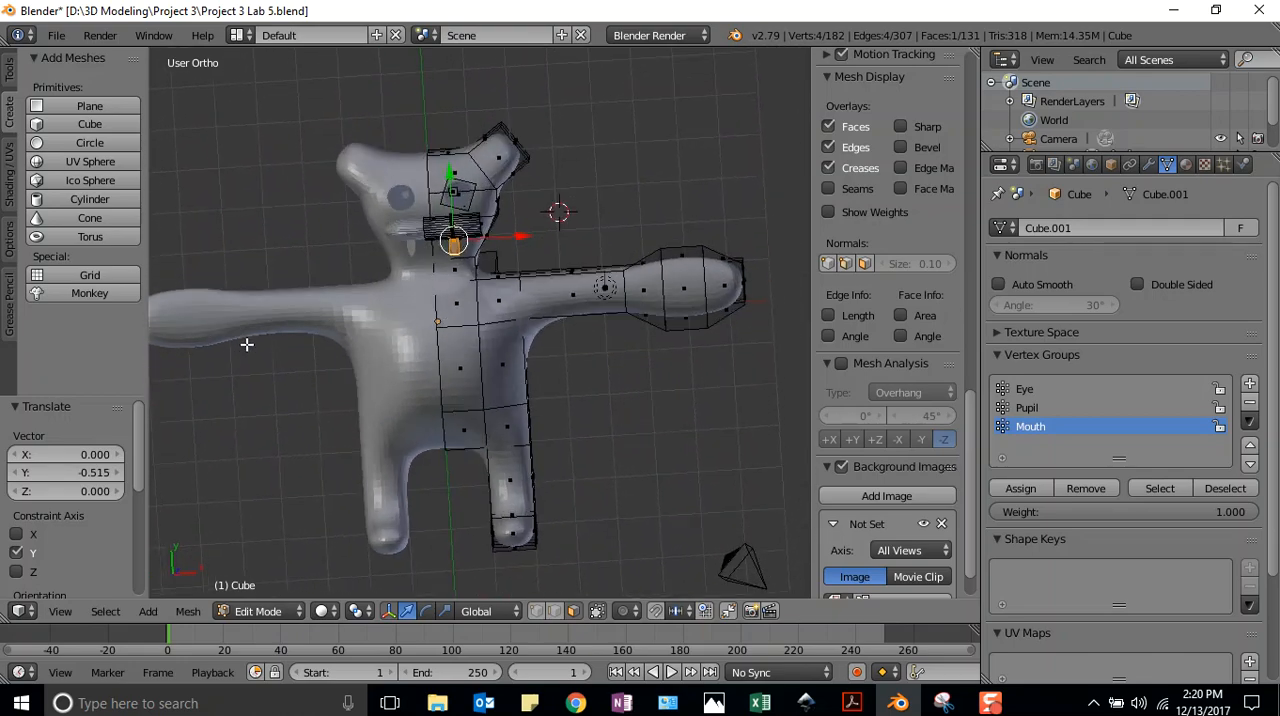
{"action": "key", "text": "KP_7"}
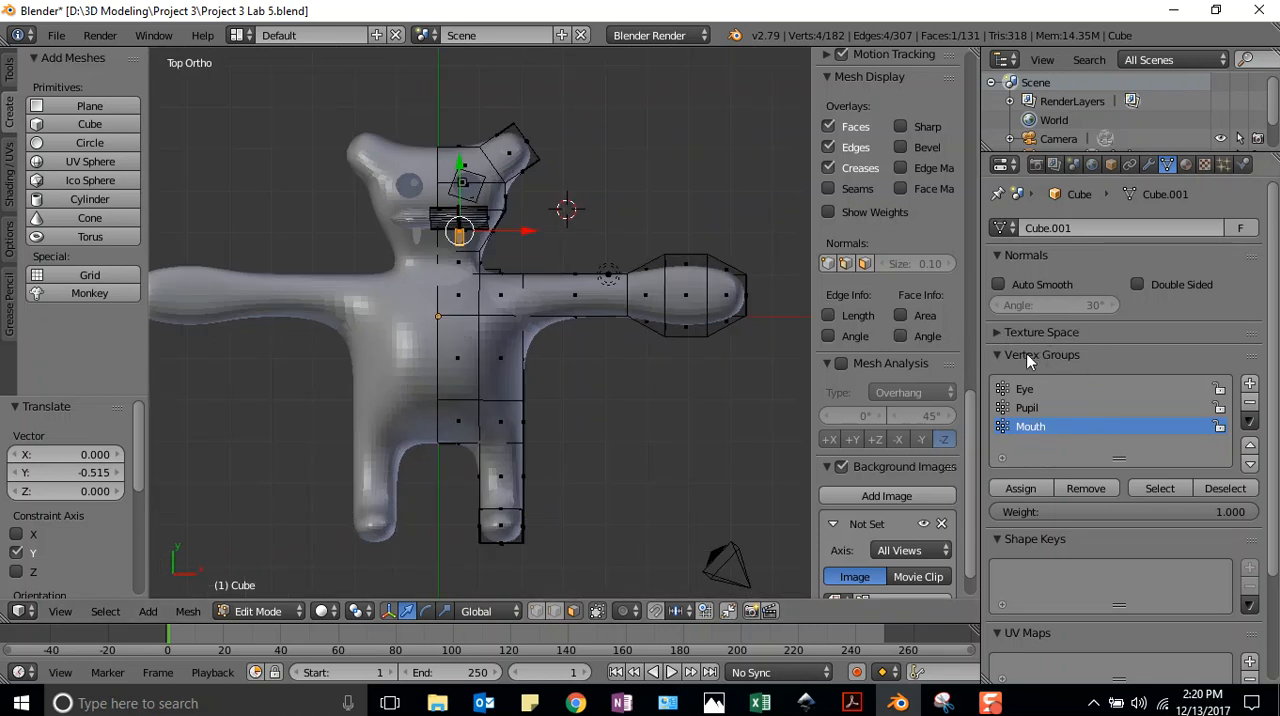
{"action": "left_click", "coordinate": [1248, 386]}
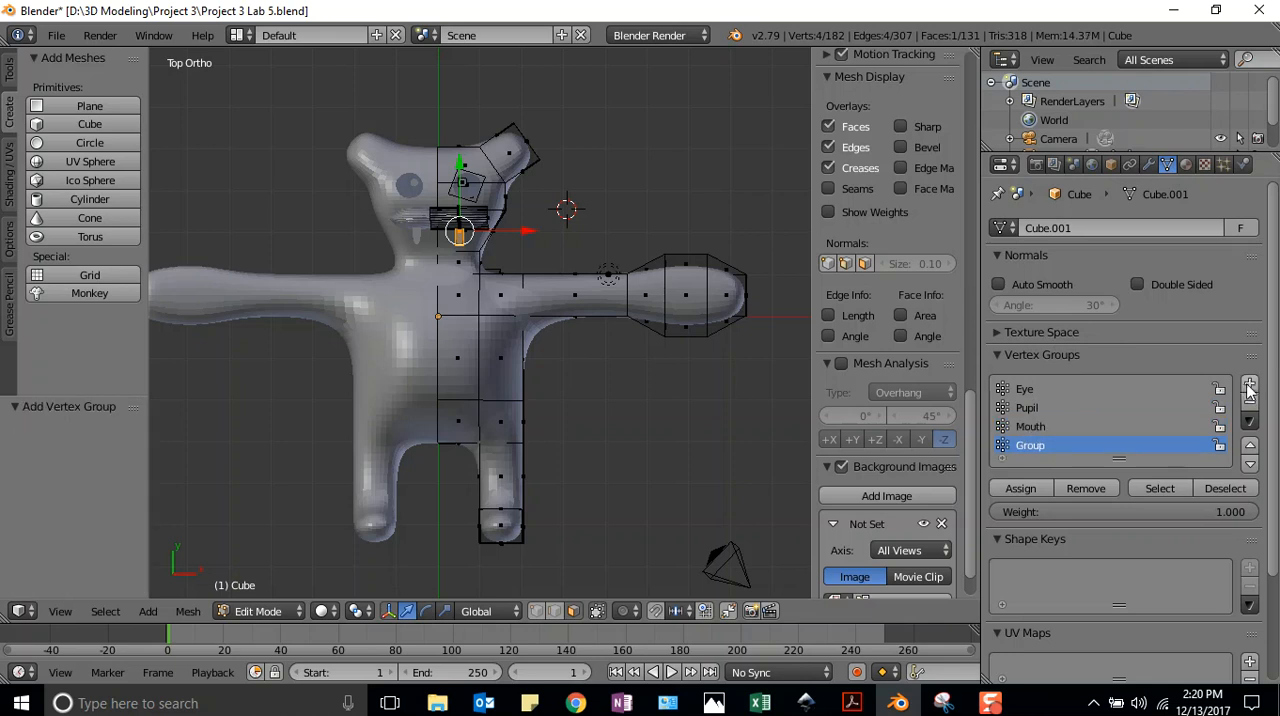
{"action": "double_click", "coordinate": [1040, 444]}
{"action": "type", "text": "Tee"}
{"action": "left_click", "coordinate": [1174, 508]}
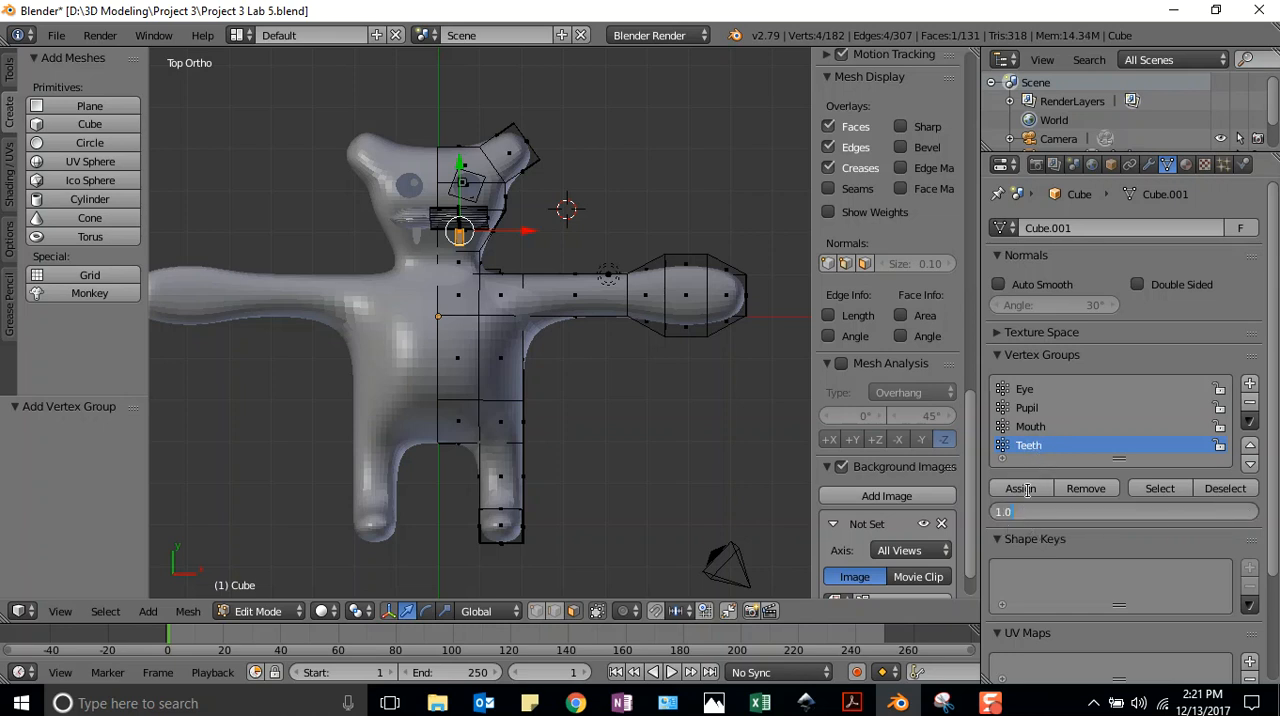
{"action": "left_click", "coordinate": [1021, 488]}
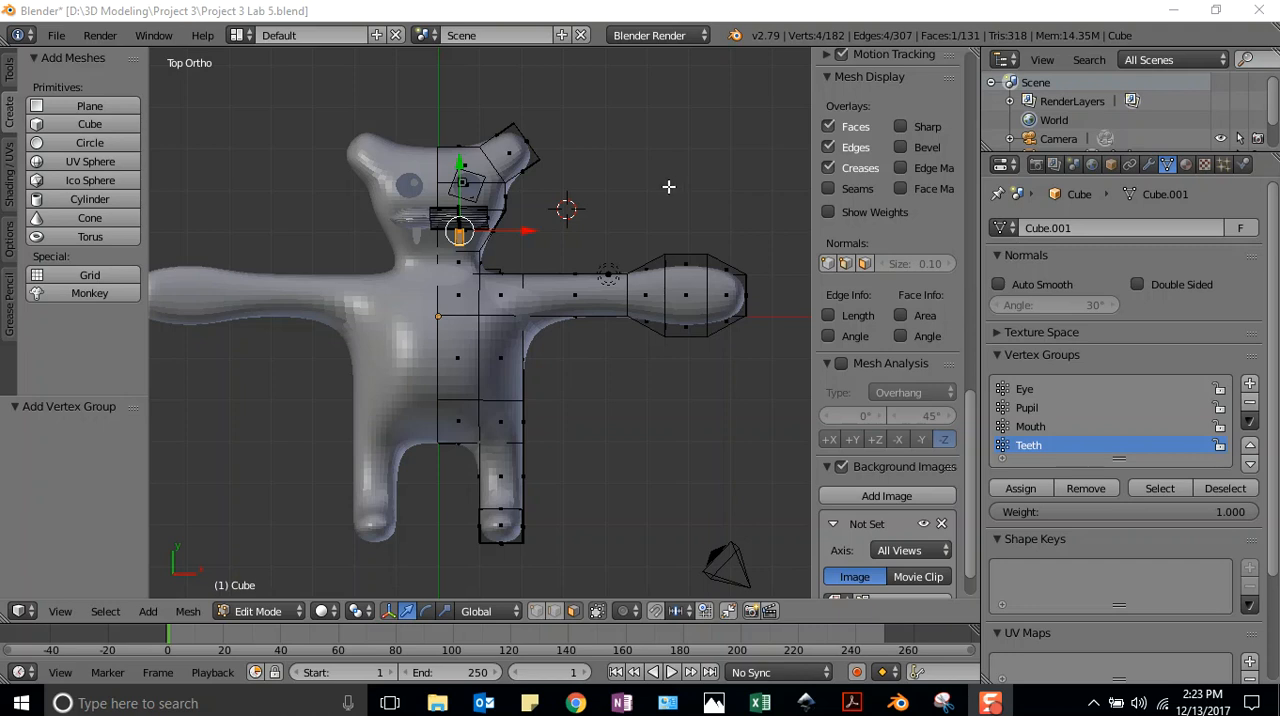
Clear the selection, add a cylinder beside the head and trackball-rotate it about -1.15° and -85.9° onto its side
{"action": "key", "text": "a"}
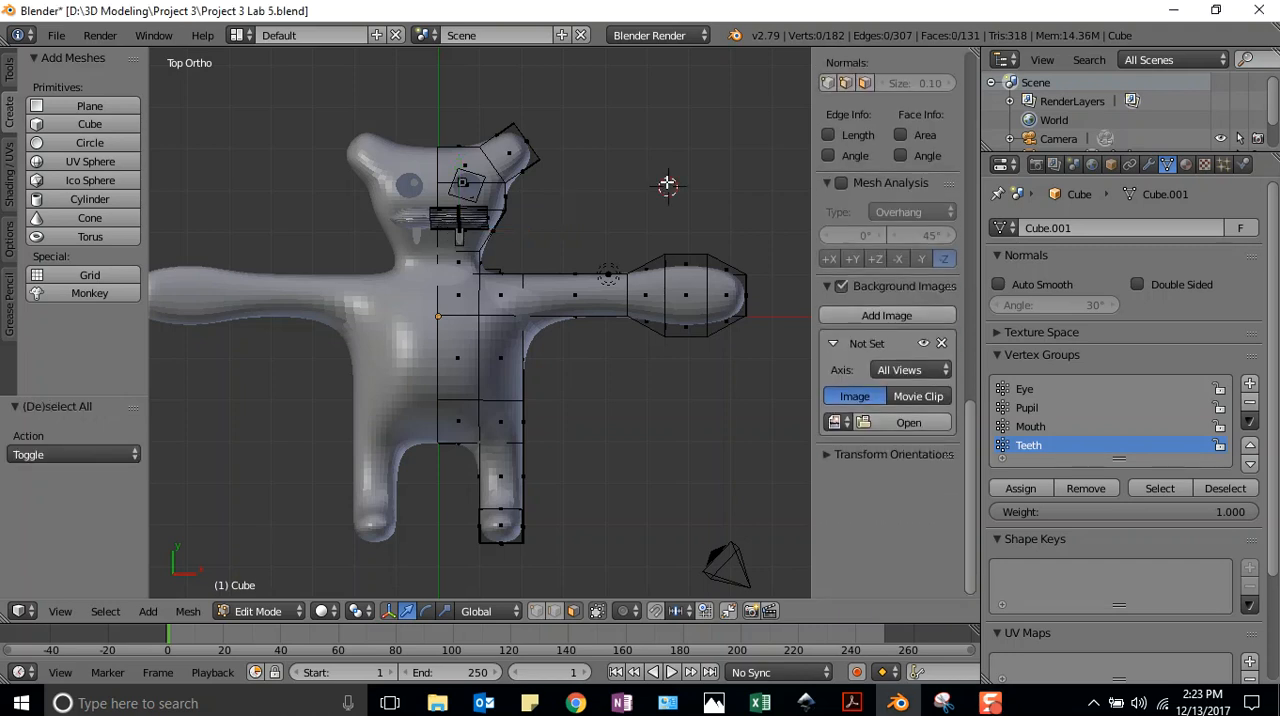
{"action": "left_click", "coordinate": [563, 195]}
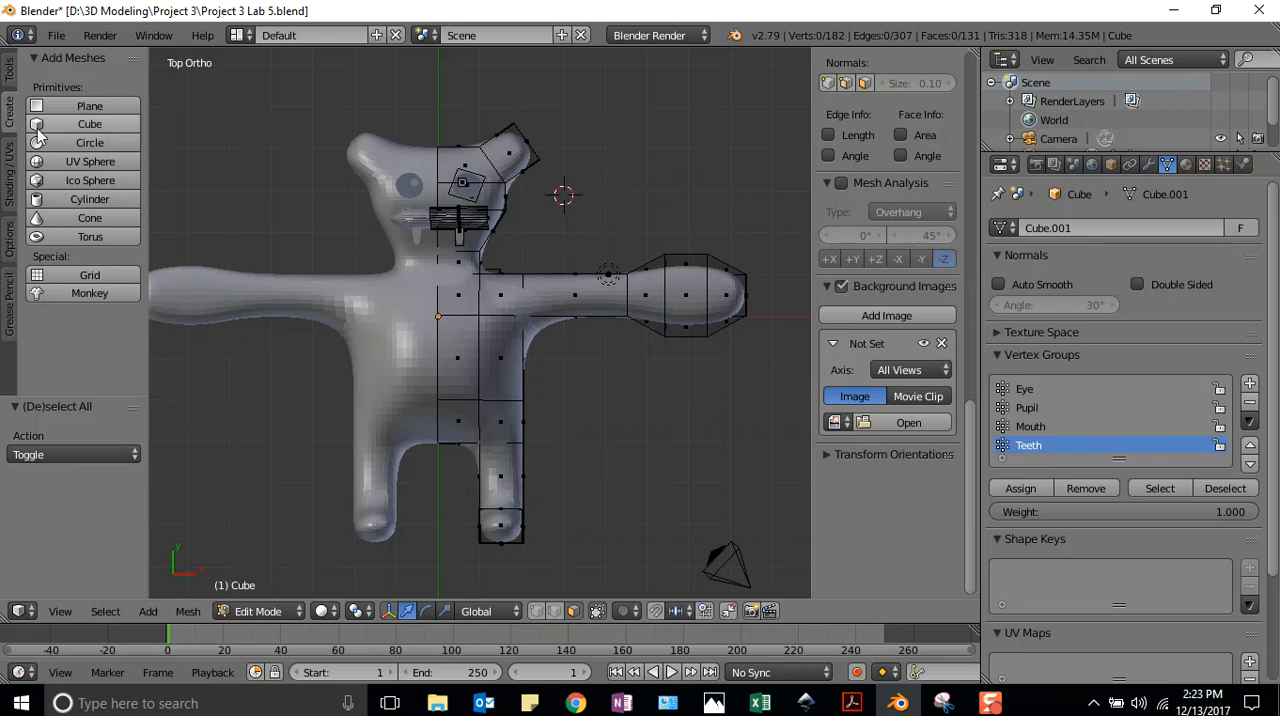
{"action": "left_click", "coordinate": [92, 199]}
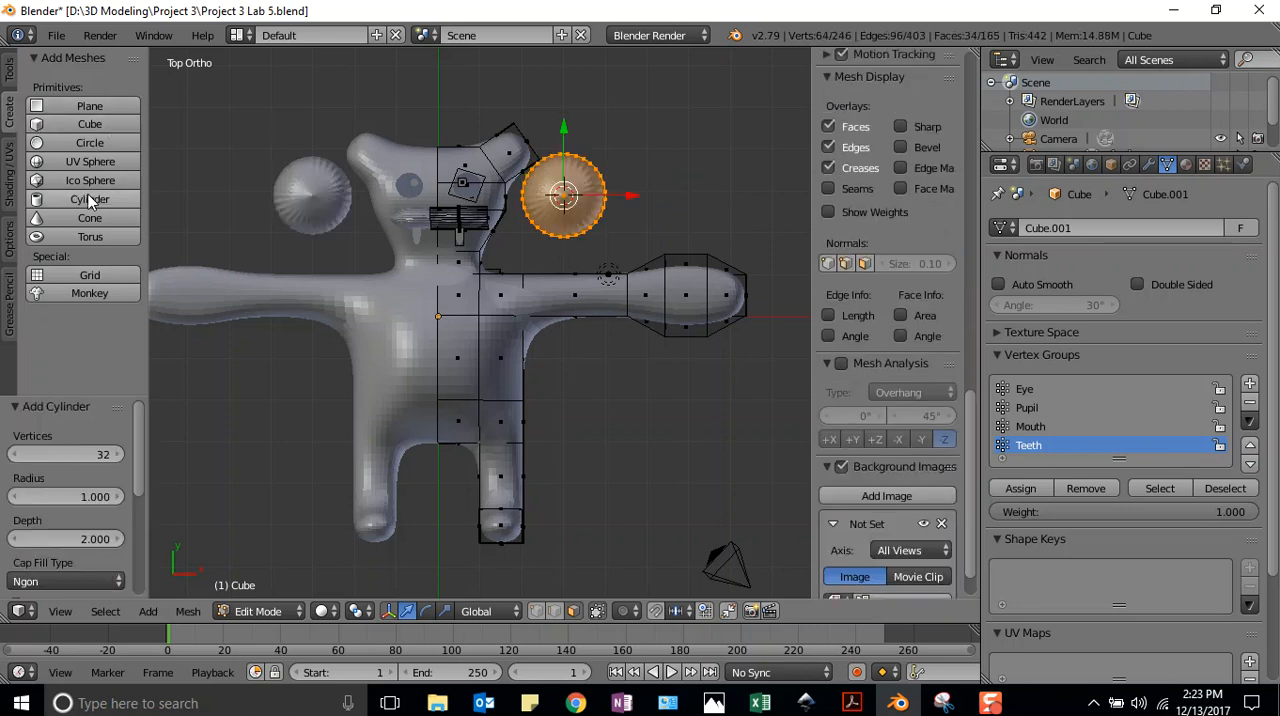
{"action": "left_click", "coordinate": [424, 609]}
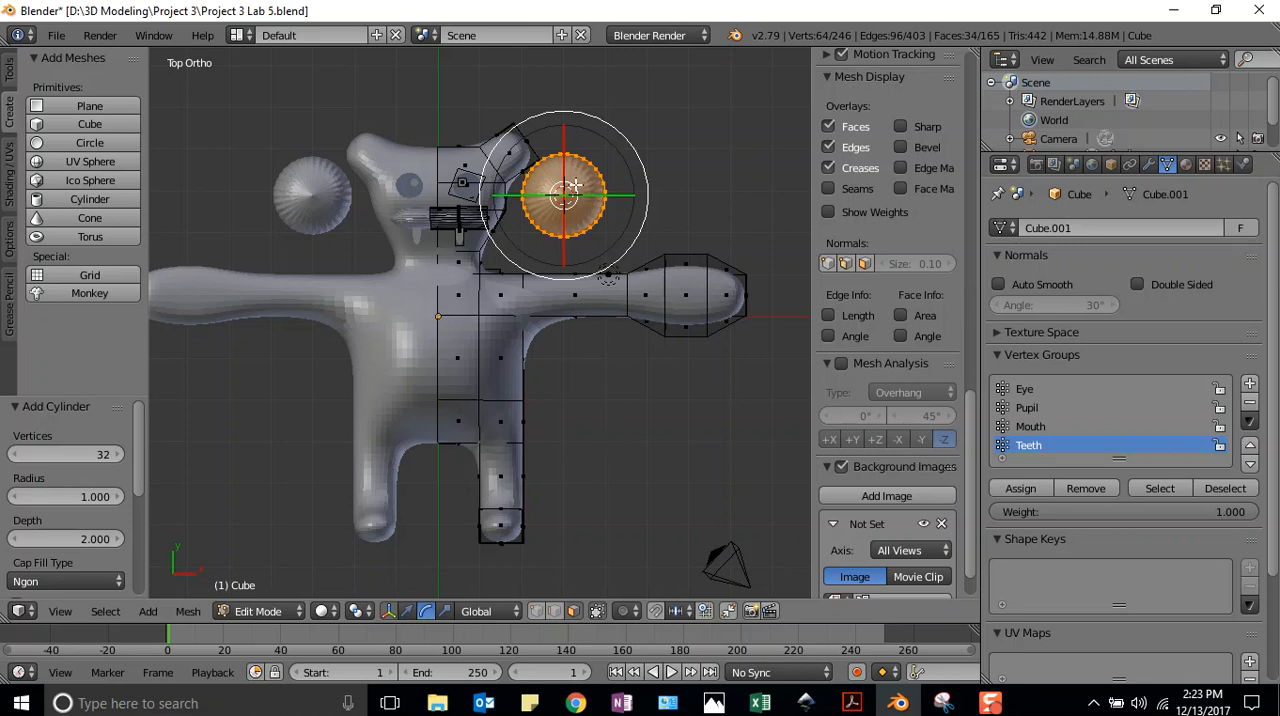
{"action": "left_click_drag", "start_coordinate": [556, 200], "coordinate": [415, 192]}
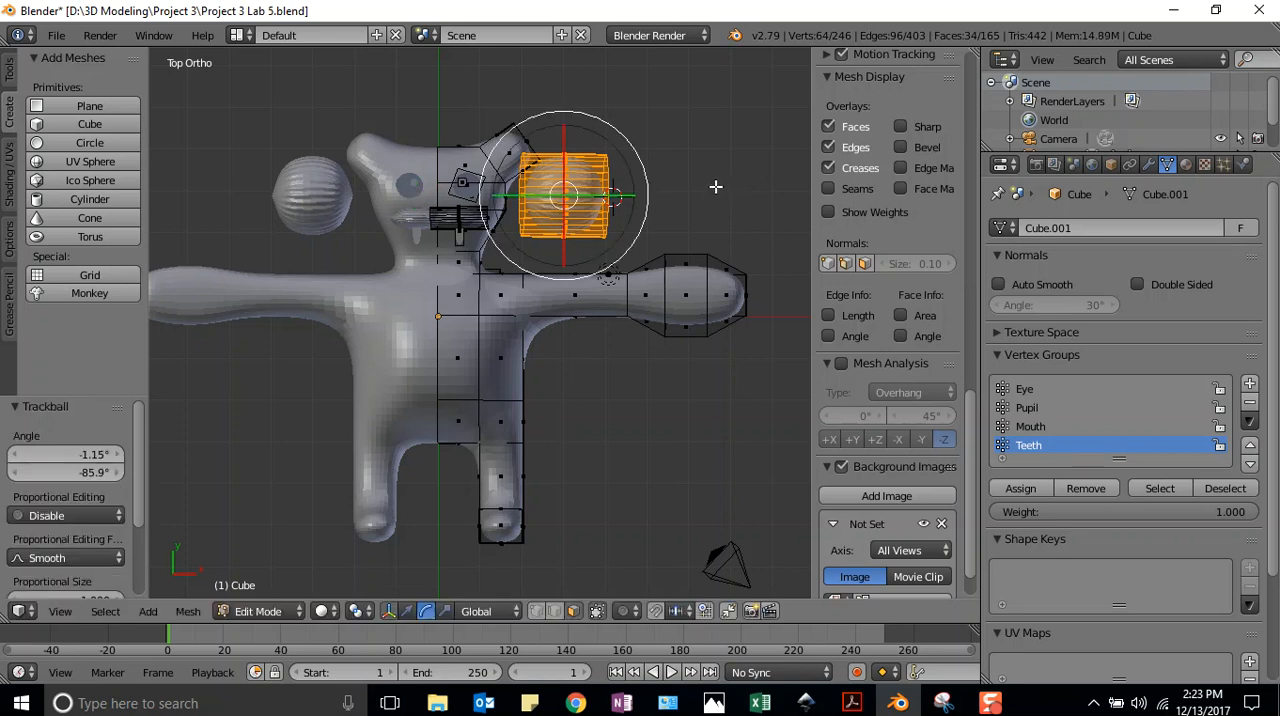
Flatten the cylinder into a thin horizontal bar, then widen it by about 1.493 along X
{"action": "left_click", "coordinate": [445, 613]}
{"action": "left_click_drag", "start_coordinate": [563, 126], "coordinate": [598, 196]}
{"action": "left_click_drag", "start_coordinate": [560, 122], "coordinate": [564, 154]}
{"action": "left_click_drag", "start_coordinate": [634, 196], "coordinate": [669, 194]}
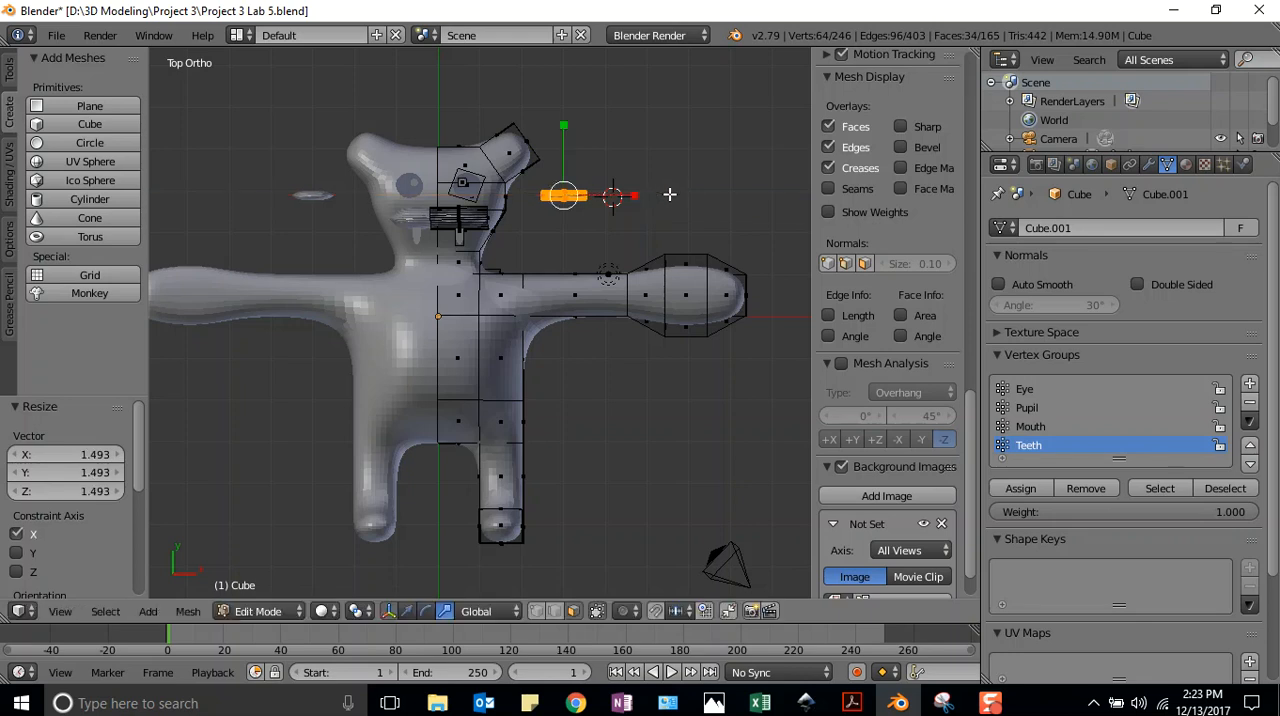
Move the thin bar along X onto the head, then about 0.720 along Y to sit above the eye
{"action": "left_click", "coordinate": [408, 613]}
{"action": "left_click", "coordinate": [389, 612]}
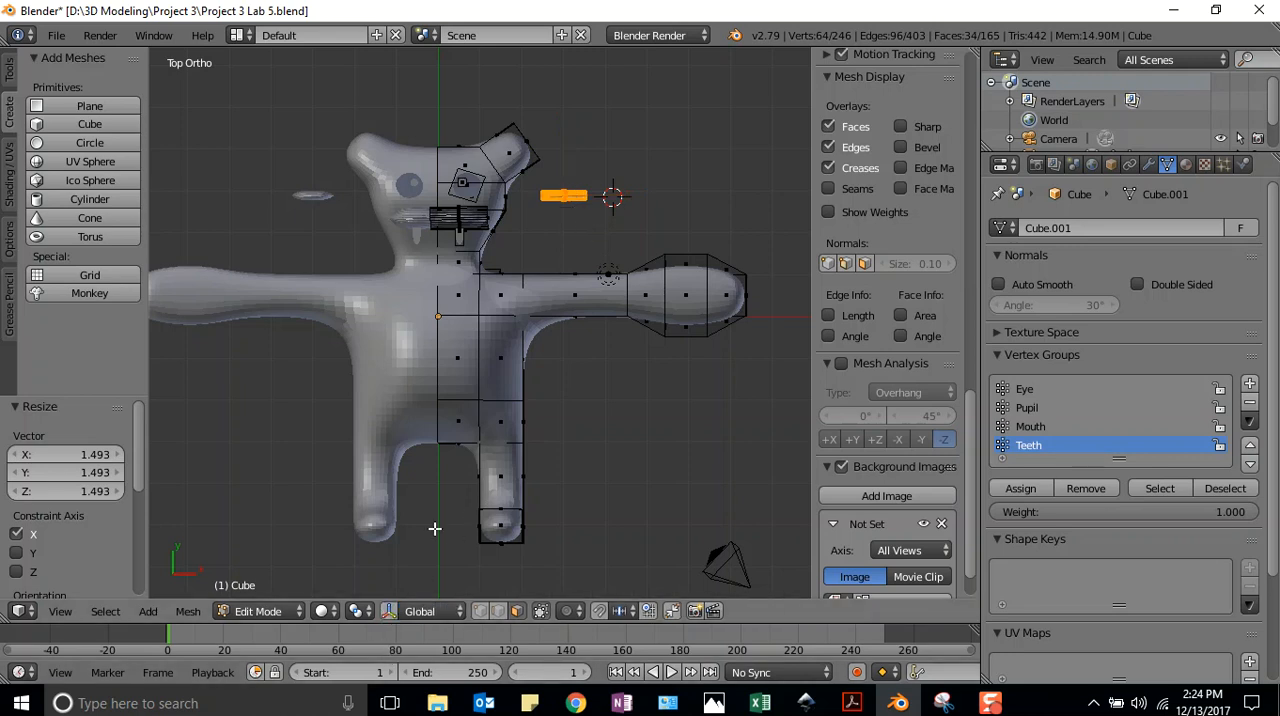
{"action": "left_click", "coordinate": [389, 612]}
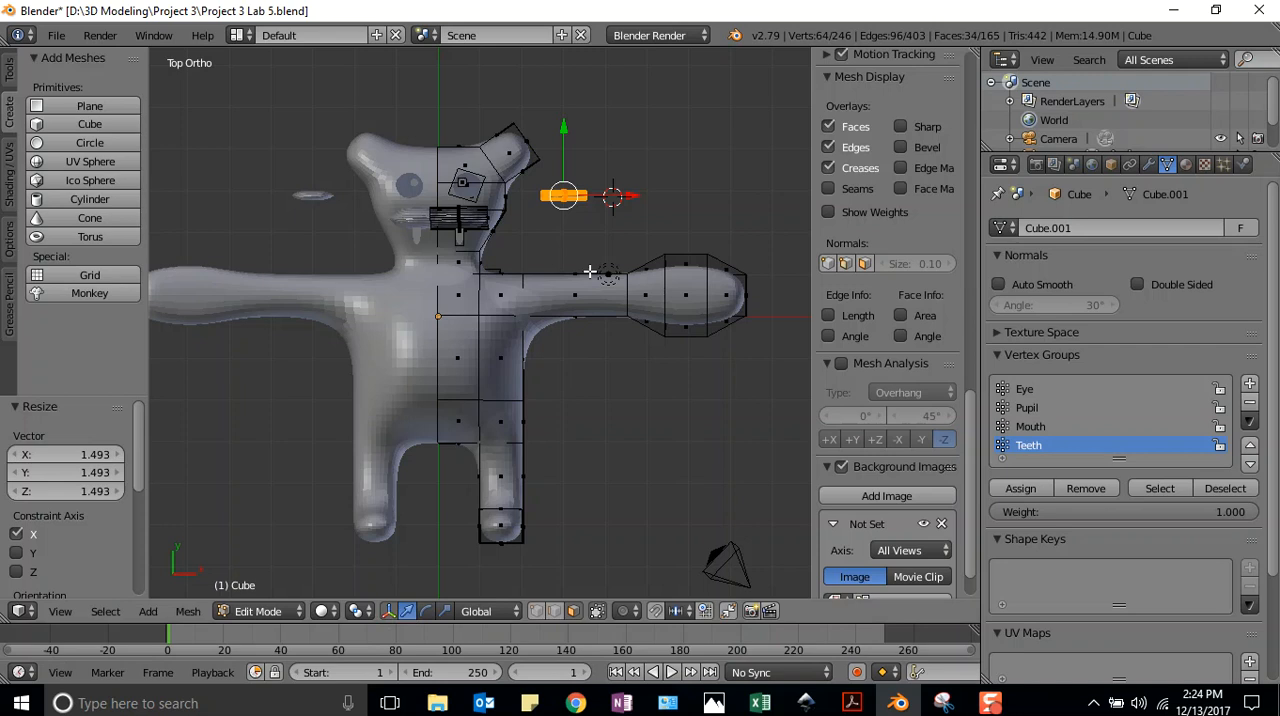
{"action": "left_click_drag", "start_coordinate": [634, 196], "coordinate": [529, 185]}
{"action": "left_click_drag", "start_coordinate": [459, 130], "coordinate": [465, 100]}
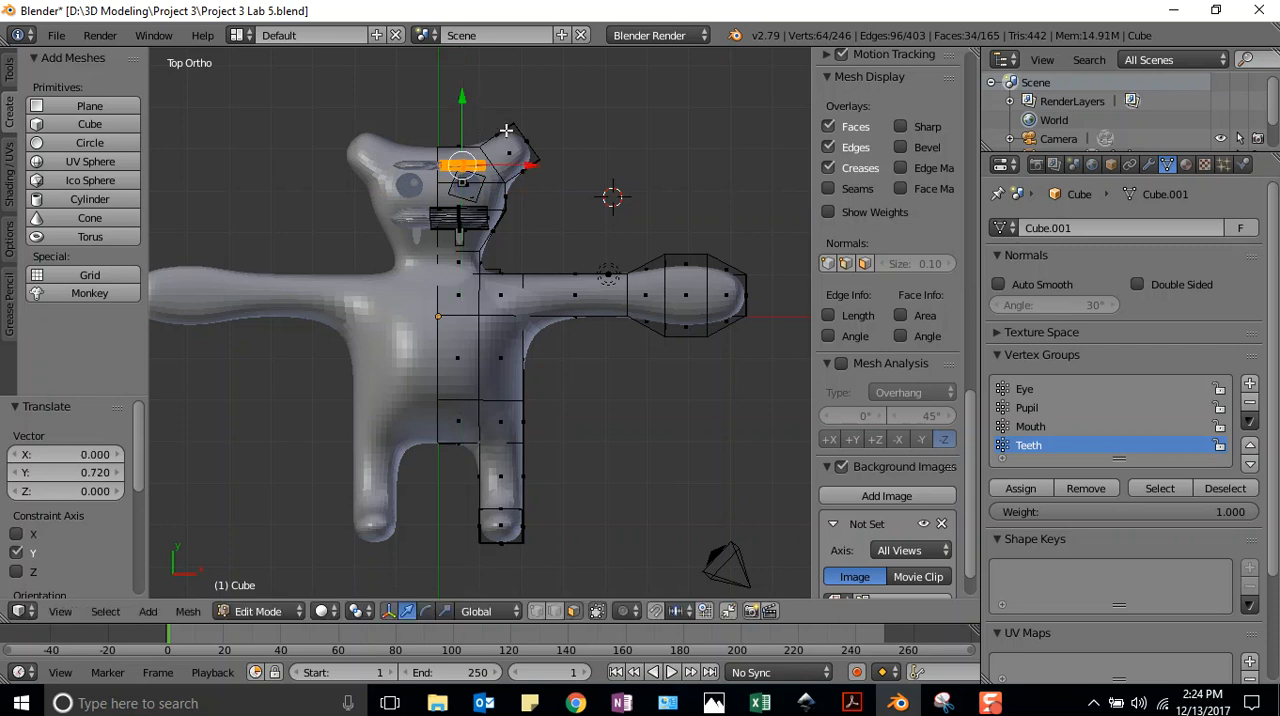
Fine-tune the eyebrow bar's position on the face, moving it about -1.059 along Z and -0.094 along Y
{"action": "left_click_drag", "start_coordinate": [529, 167], "coordinate": [534, 164]}
{"action": "middle_click_drag", "start_coordinate": [519, 238], "coordinate": [740, 596]}
{"action": "left_click_drag", "start_coordinate": [289, 132], "coordinate": [290, 186]}
{"action": "middle_click_drag", "start_coordinate": [429, 157], "coordinate": [235, 358]}
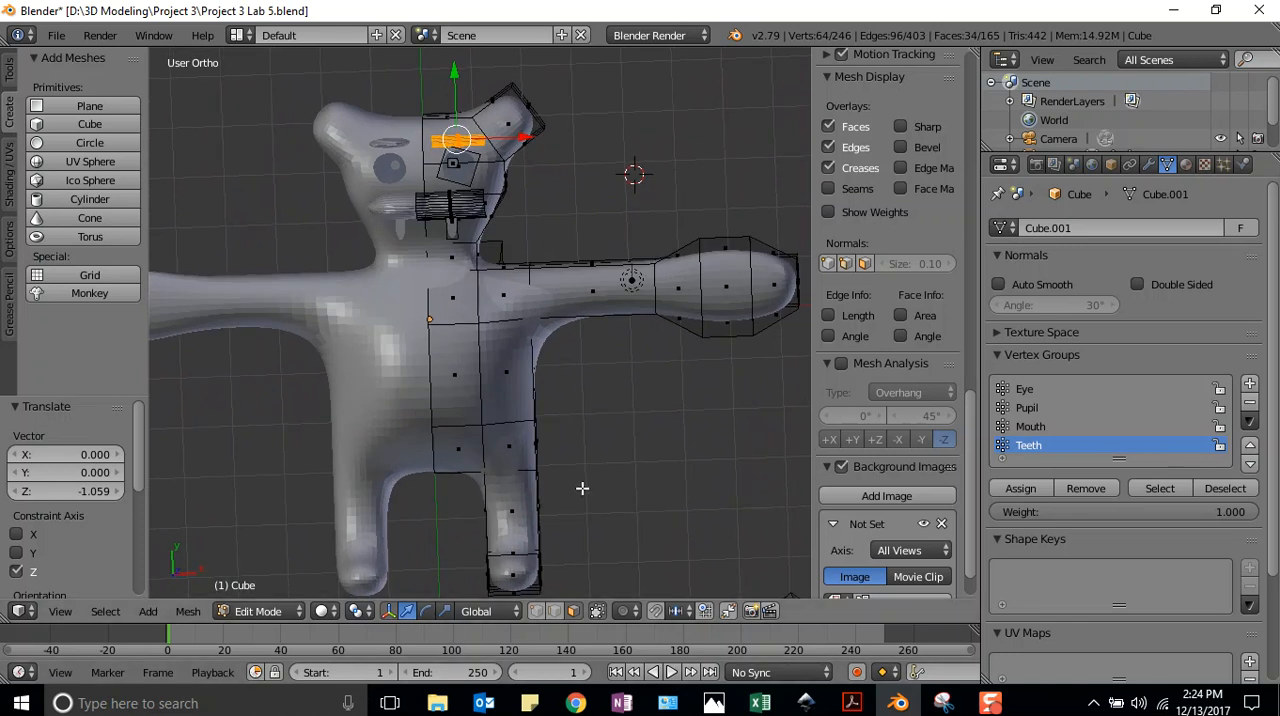
{"action": "key", "text": "KP_7"}
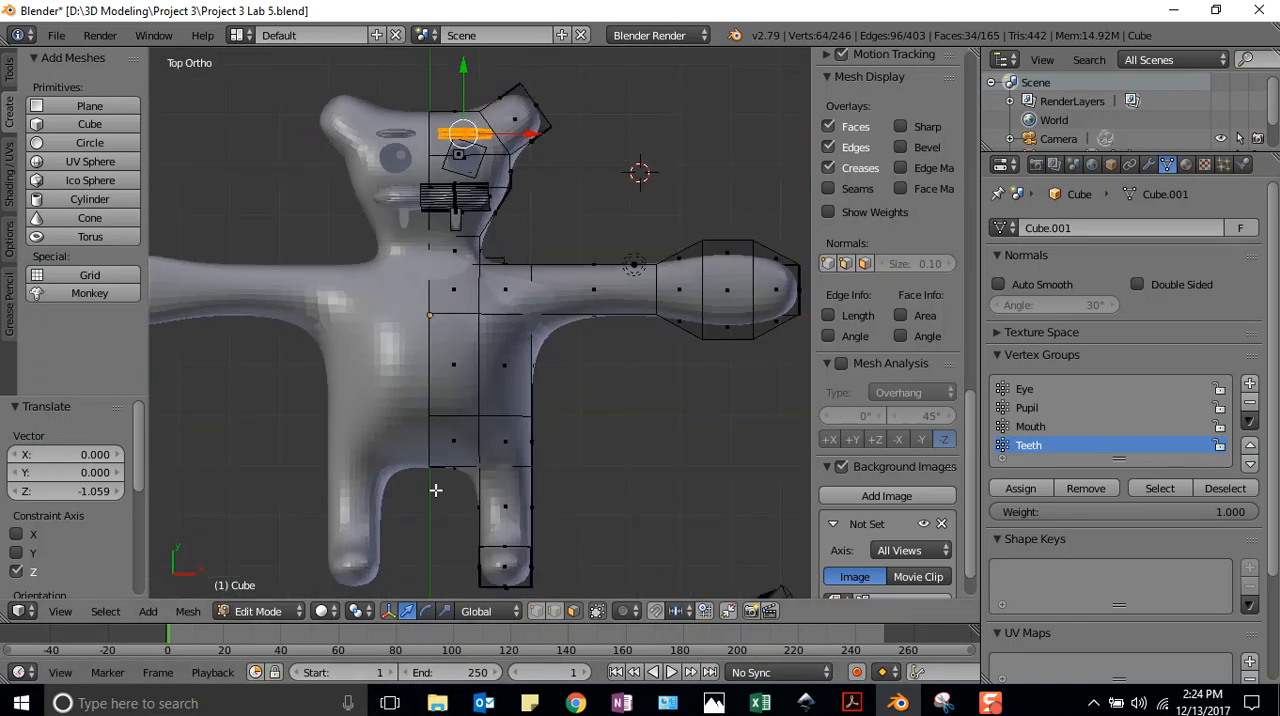
{"action": "left_click_drag", "start_coordinate": [464, 67], "coordinate": [464, 73]}
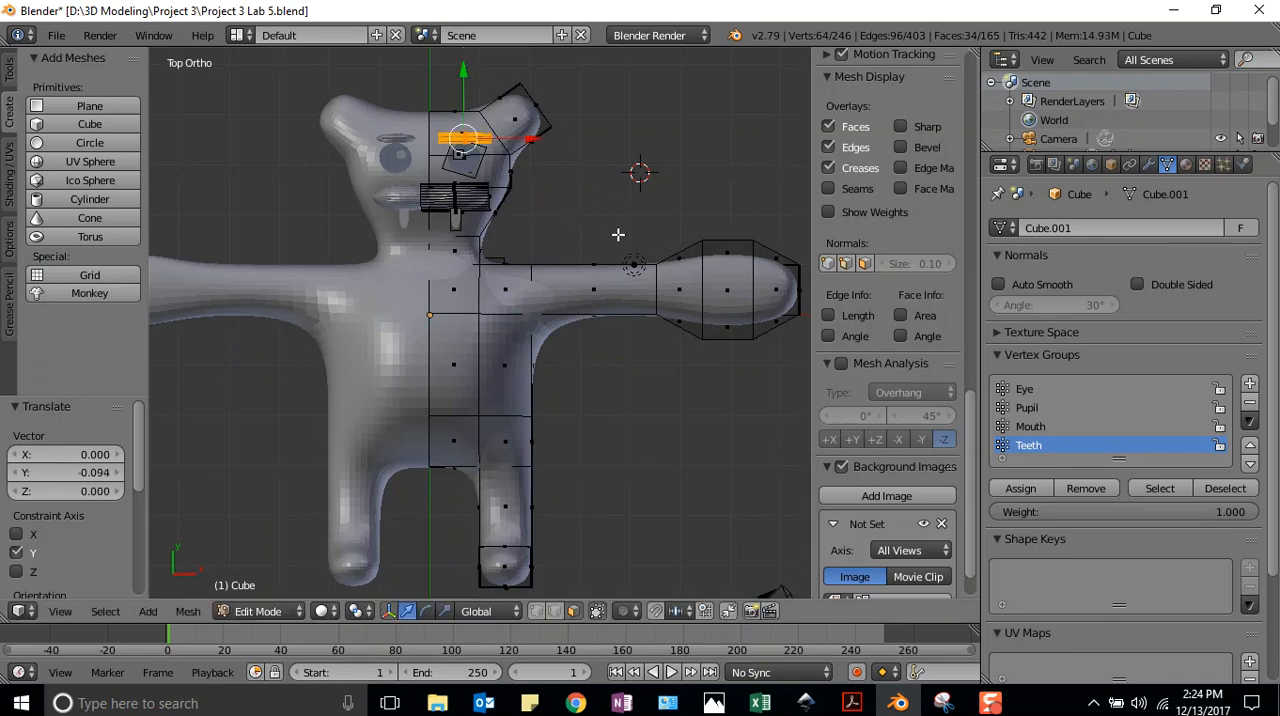
Add a vertex group named Eyebrows and assign the selected bar to it
{"action": "left_click", "coordinate": [1249, 384]}
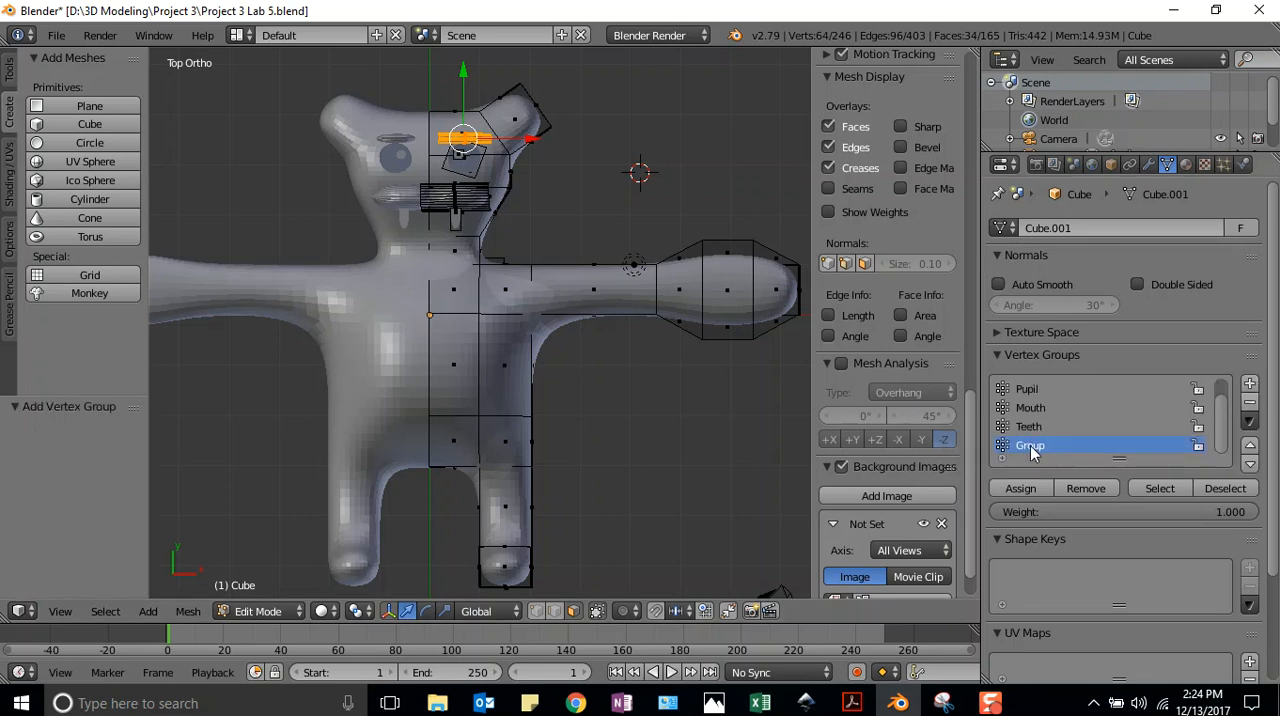
{"action": "double_click", "coordinate": [1033, 446]}
{"action": "type", "text": "Eye"}
{"action": "key", "text": "Return"}
{"action": "left_click", "coordinate": [1021, 488]}
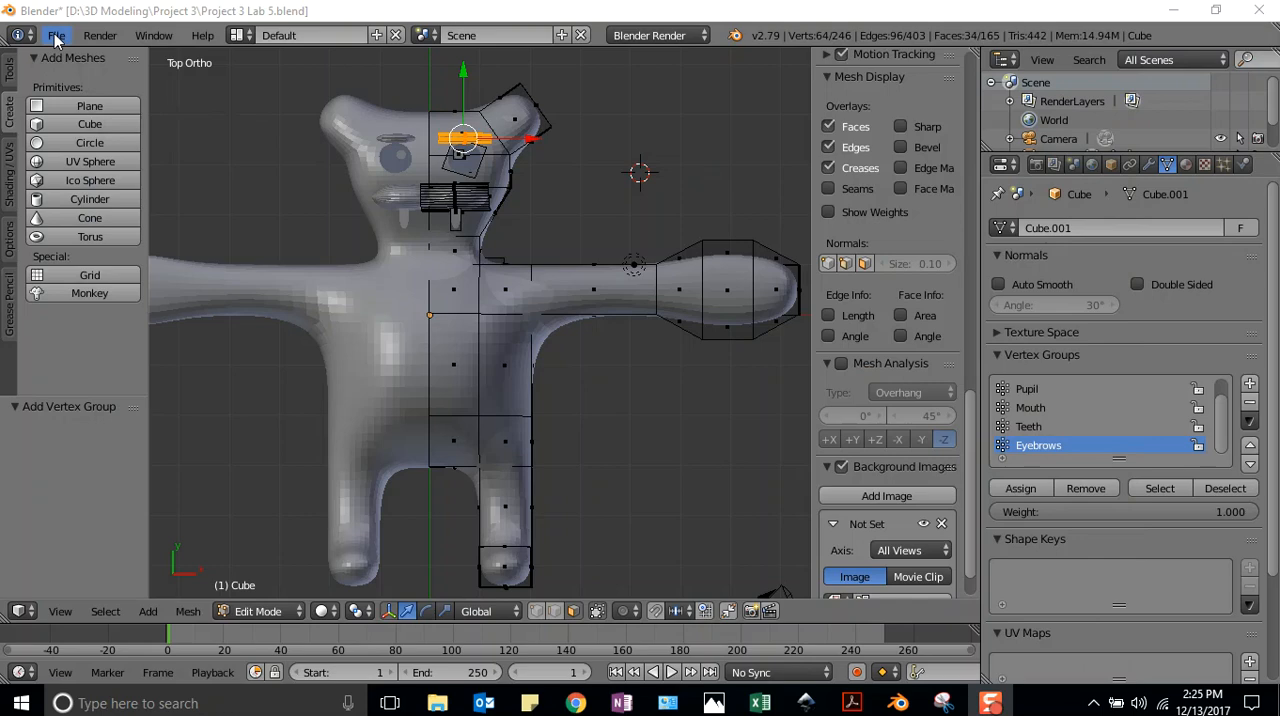
Save the file under the new name Project 3 Lab 5 WITHOUT Modifiers.blend in the Project 3 folder
{"action": "left_click", "coordinate": [57, 36]}
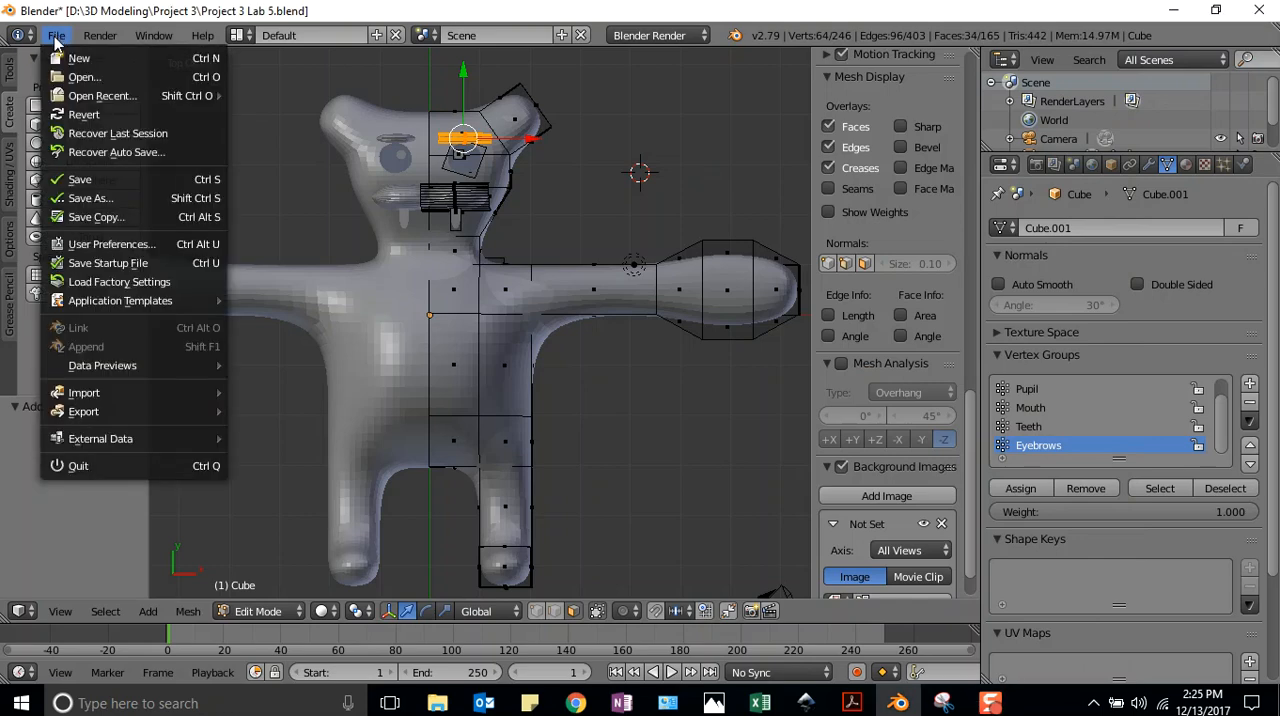
{"action": "left_click", "coordinate": [77, 190]}
{"action": "double_click", "coordinate": [266, 104]}
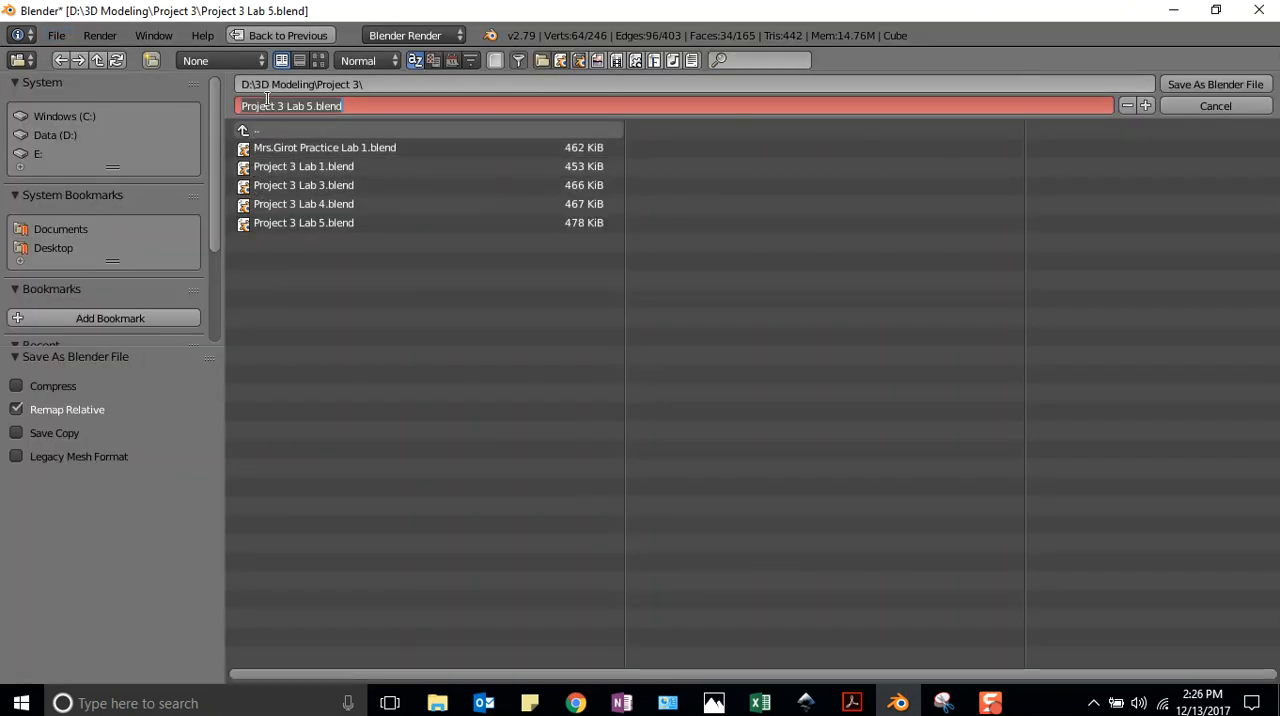
{"action": "left_click", "coordinate": [312, 104]}
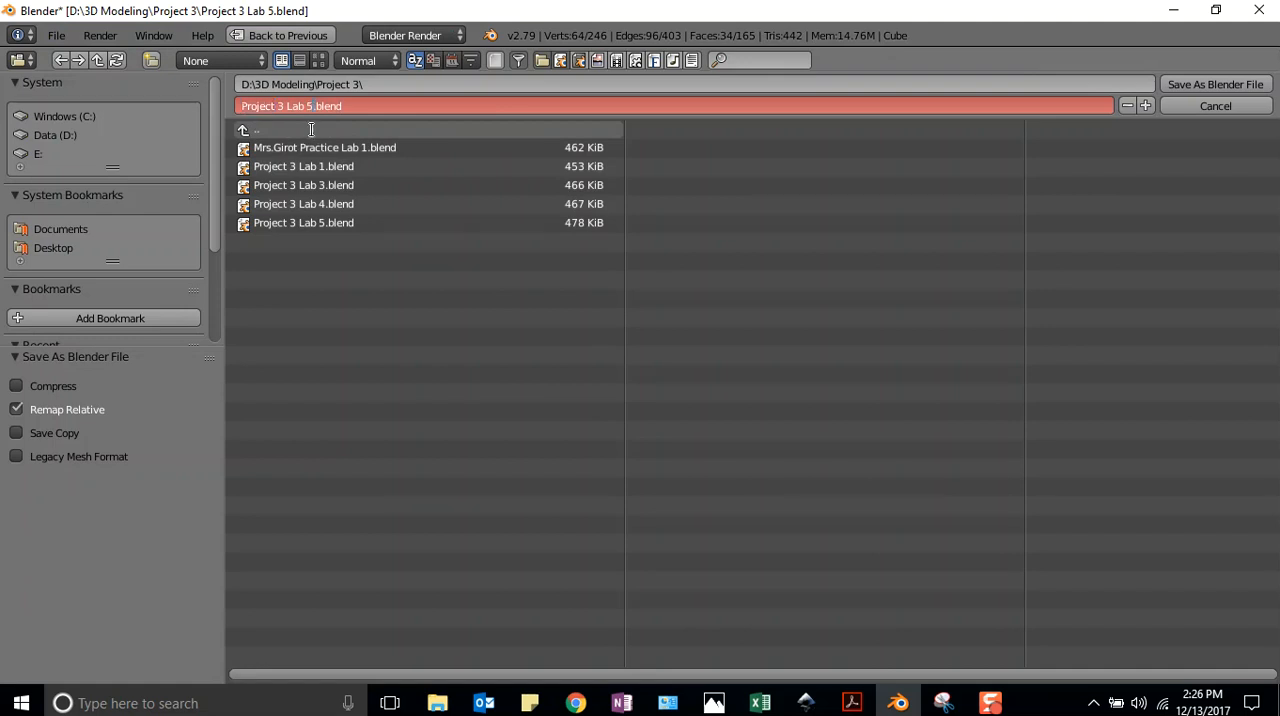
{"action": "type", "text": "WITHOUT Modifiers"}
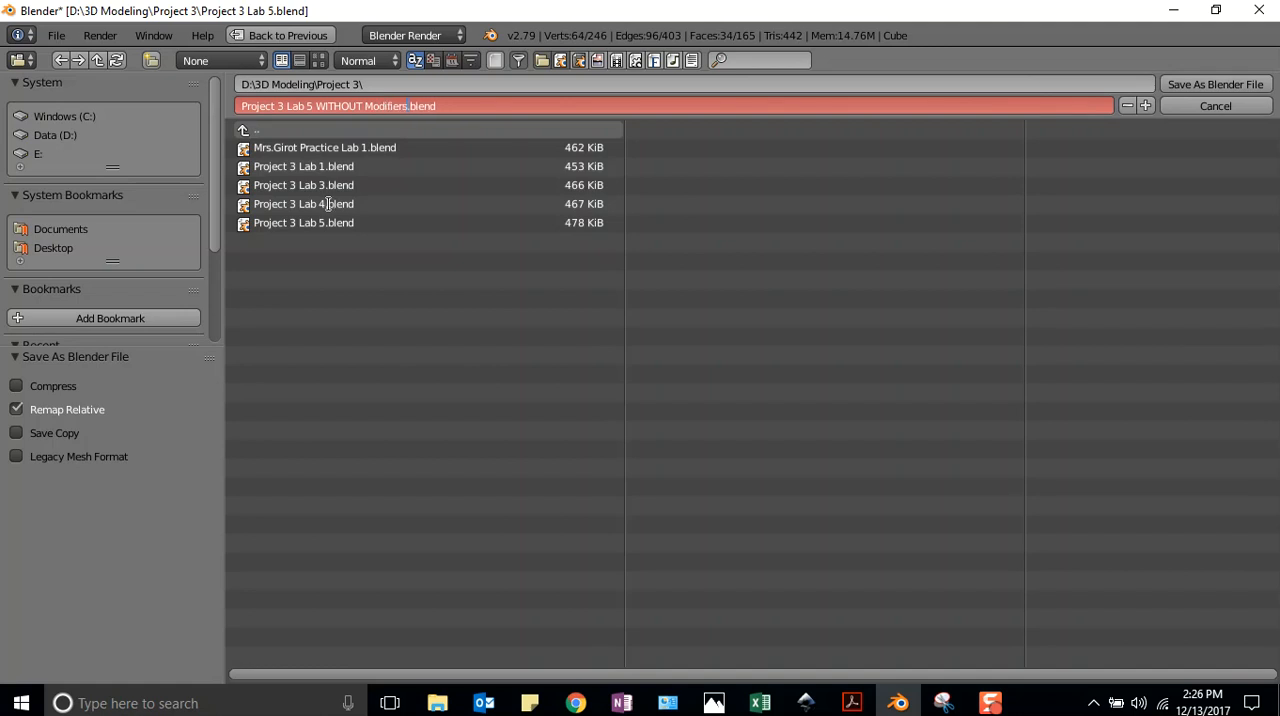
{"action": "left_click", "coordinate": [1203, 88]}
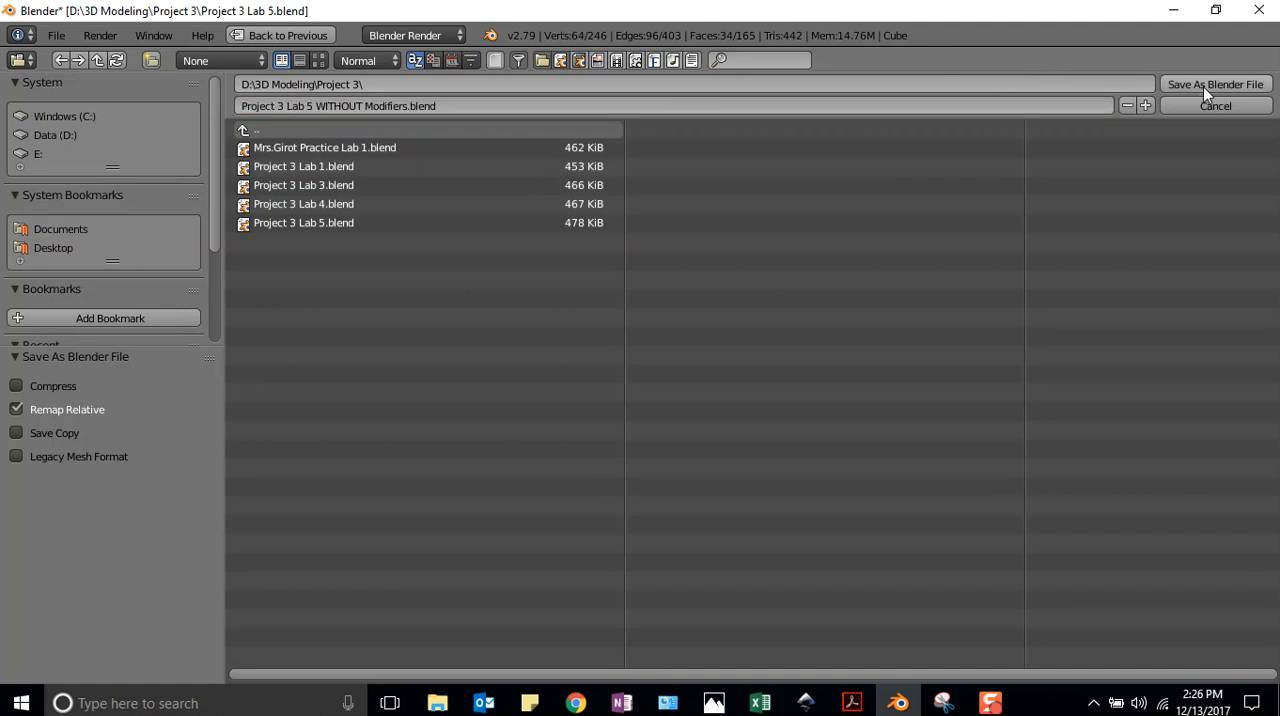
{"action": "left_click", "coordinate": [1203, 86]}
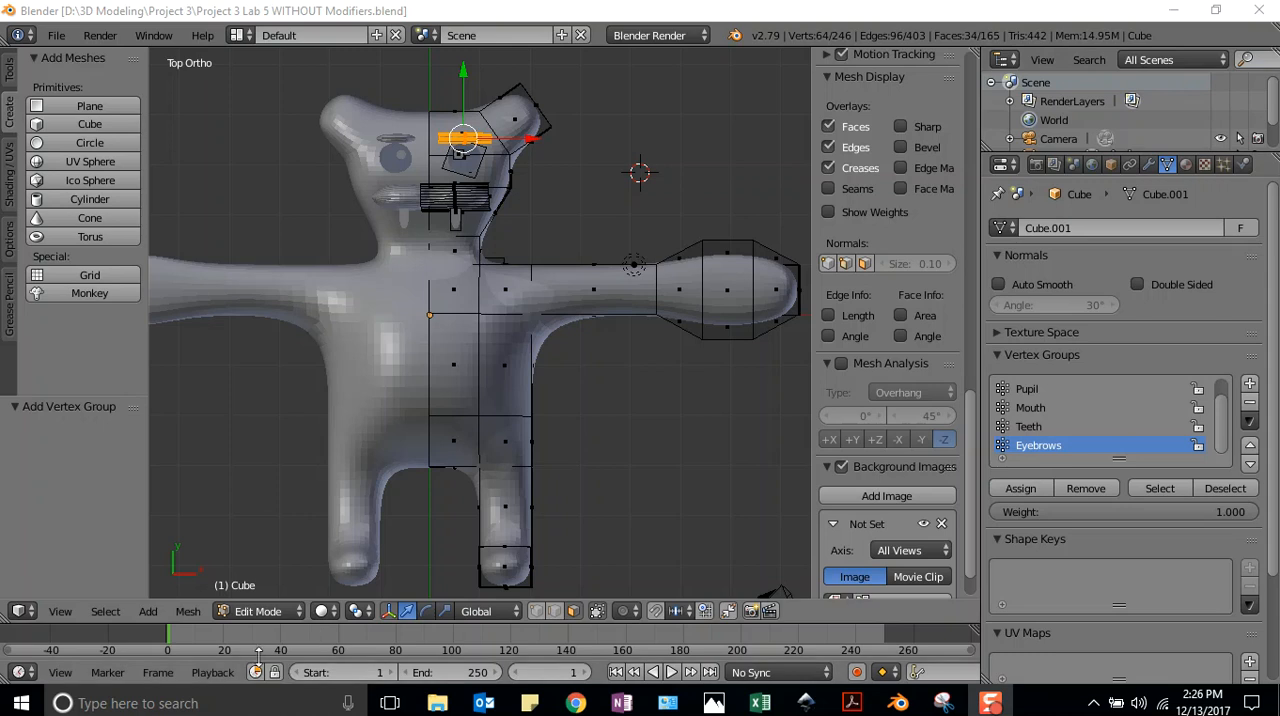
Leave Edit Mode and put the creature in Object Mode
{"action": "left_click", "coordinate": [258, 483]}
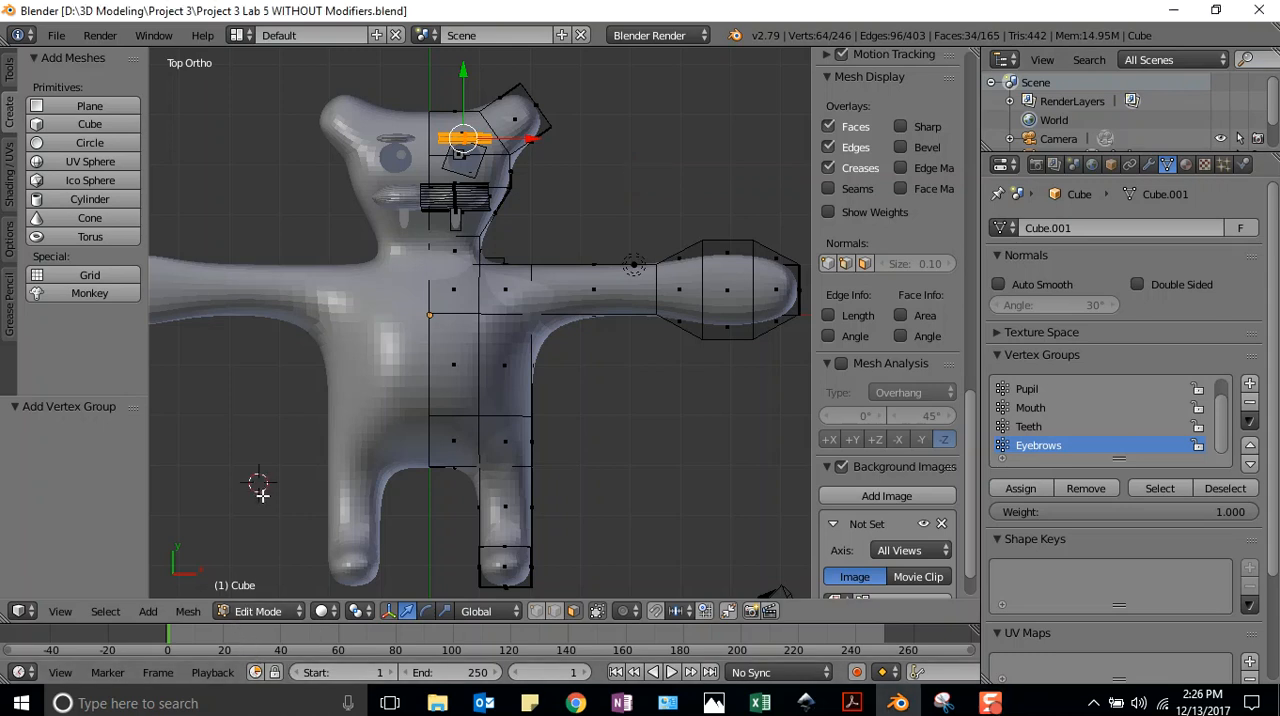
{"action": "key", "text": "Tab"}
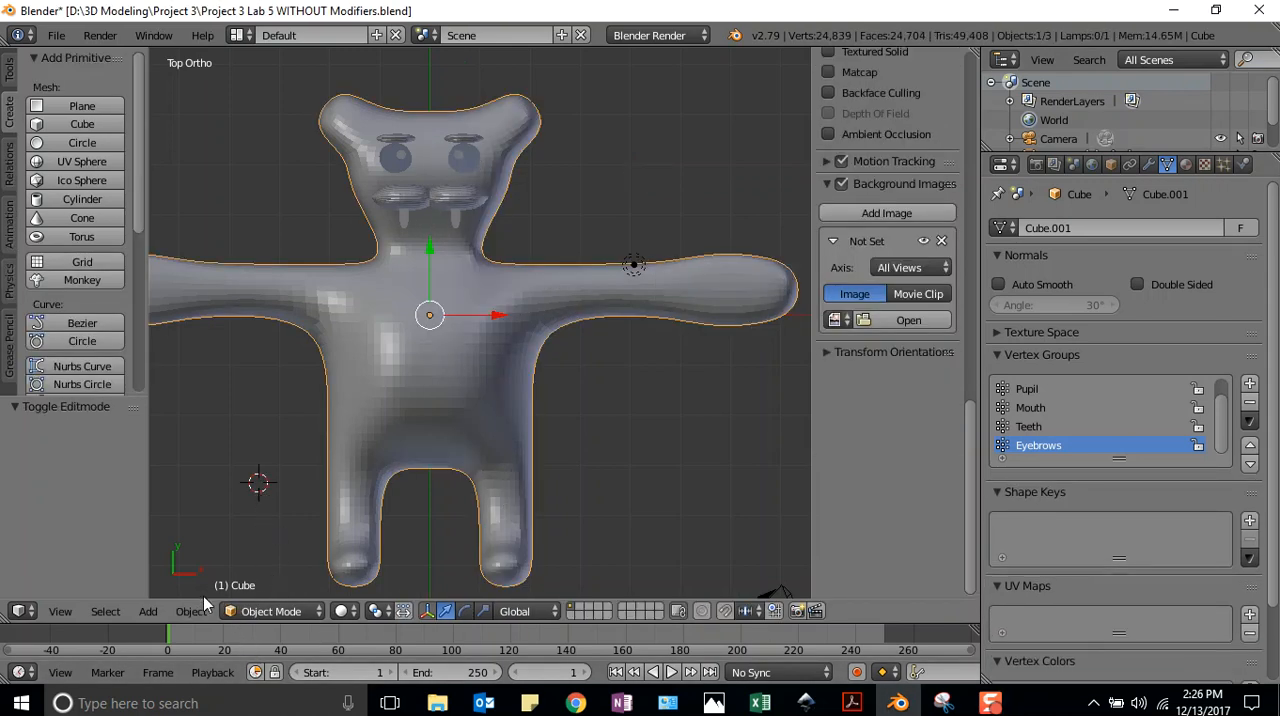
{"action": "left_click", "coordinate": [264, 610]}
{"action": "left_click", "coordinate": [264, 610]}
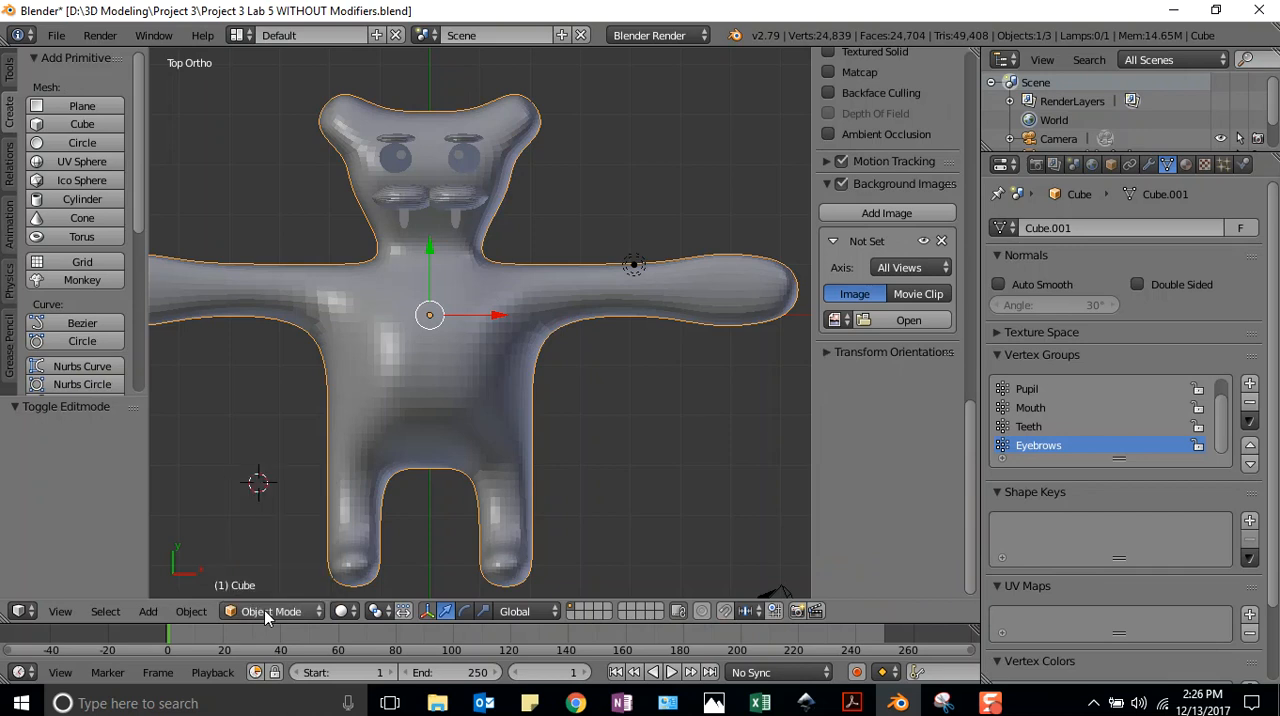
Apply the creature's Mirror modifier, followed by its Subsurf modifier
{"action": "left_click", "coordinate": [1149, 165]}
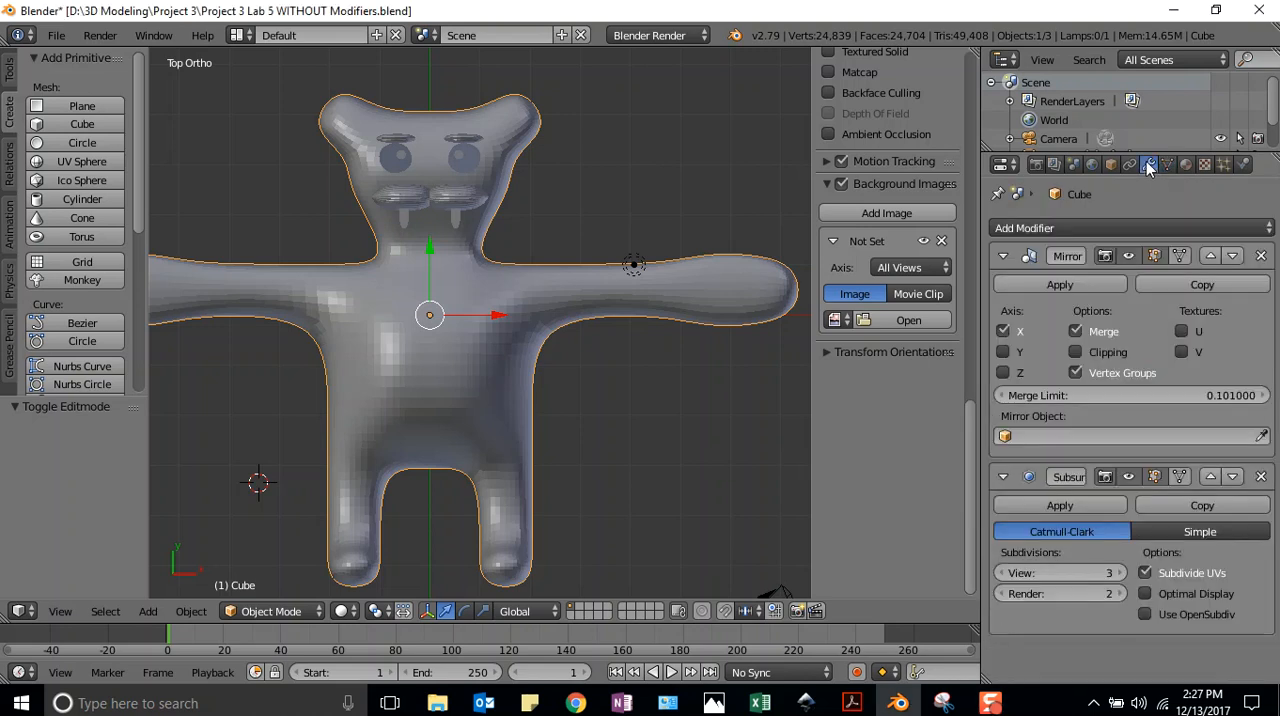
{"action": "left_click", "coordinate": [1063, 284]}
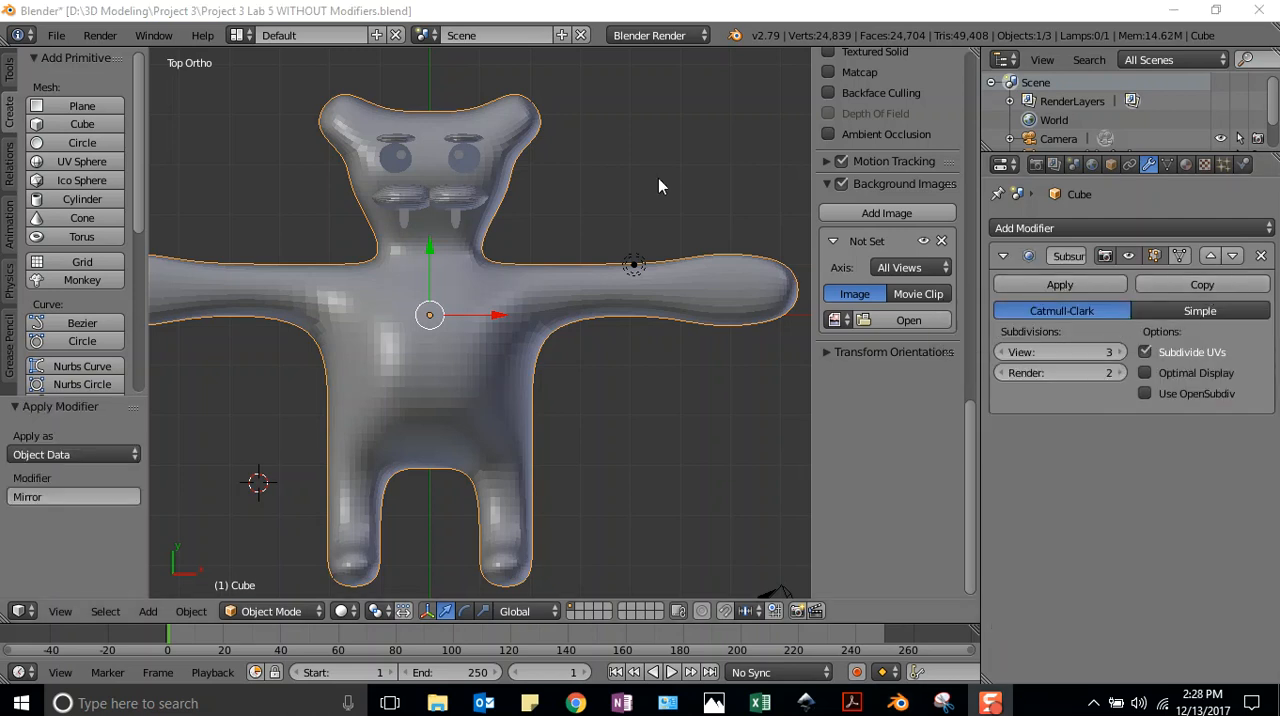
{"action": "left_click", "coordinate": [1061, 284]}
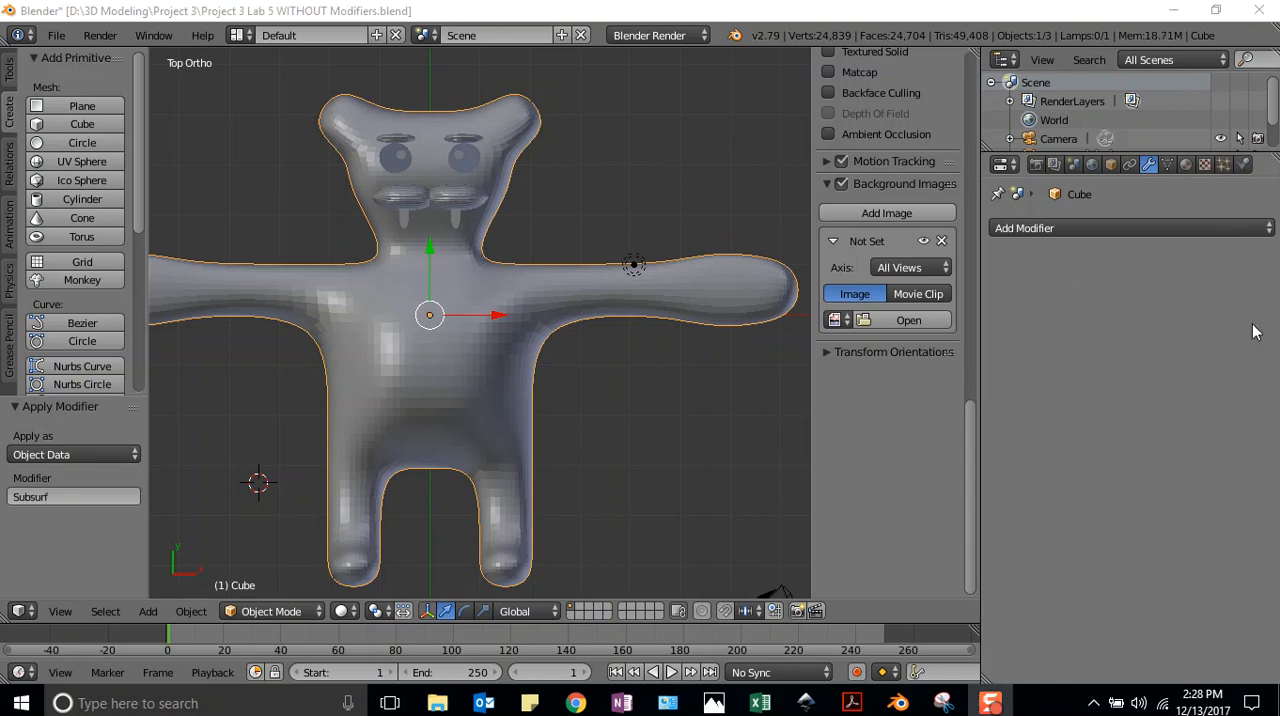
Save a separate copy of the file as Project 3 Lab 5 Modified.blend in the Project 3 folder
{"action": "left_click", "coordinate": [57, 36]}
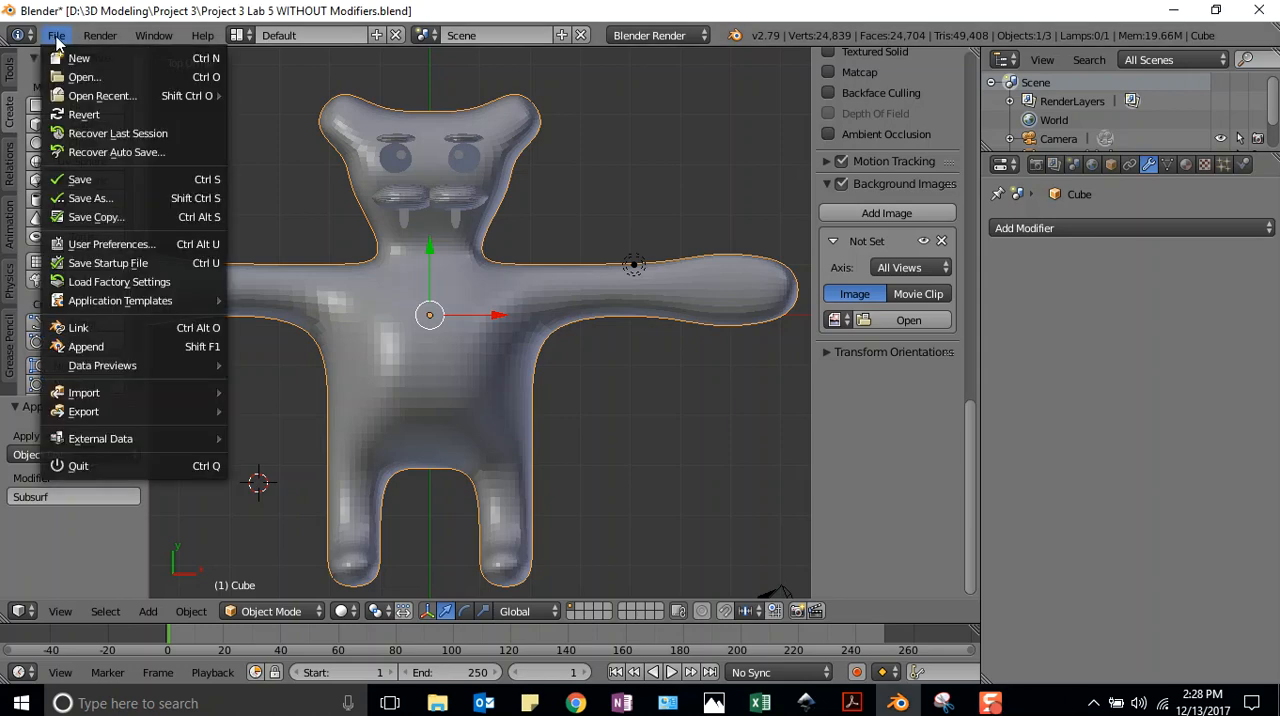
{"action": "left_click", "coordinate": [80, 199]}
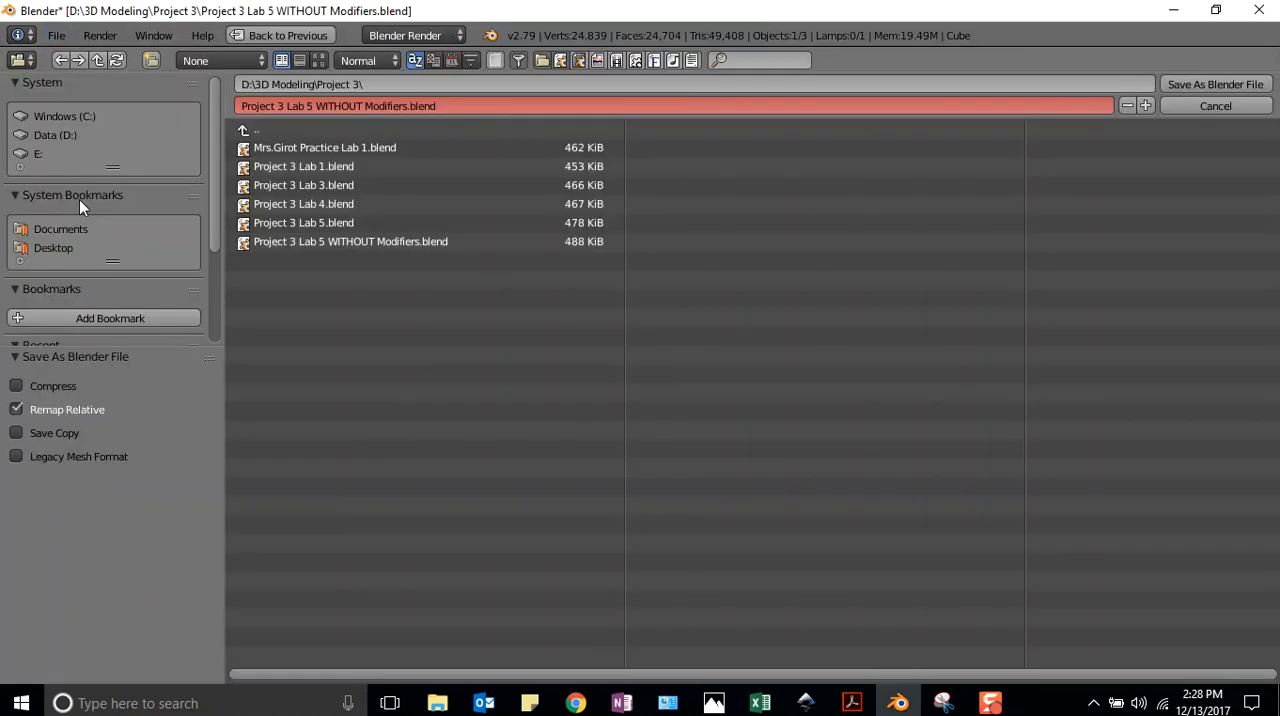
{"action": "double_click", "coordinate": [340, 106]}
{"action": "key", "text": "BackSpace"}
{"action": "key", "text": "BackSpace"}
{"action": "left_click", "coordinate": [360, 107]}
{"action": "key", "text": "BackSpace"}
{"action": "key", "text": "BackSpace"}
{"action": "type", "text": "d"}
{"action": "left_click", "coordinate": [1187, 86]}
{"action": "left_click", "coordinate": [1191, 84]}
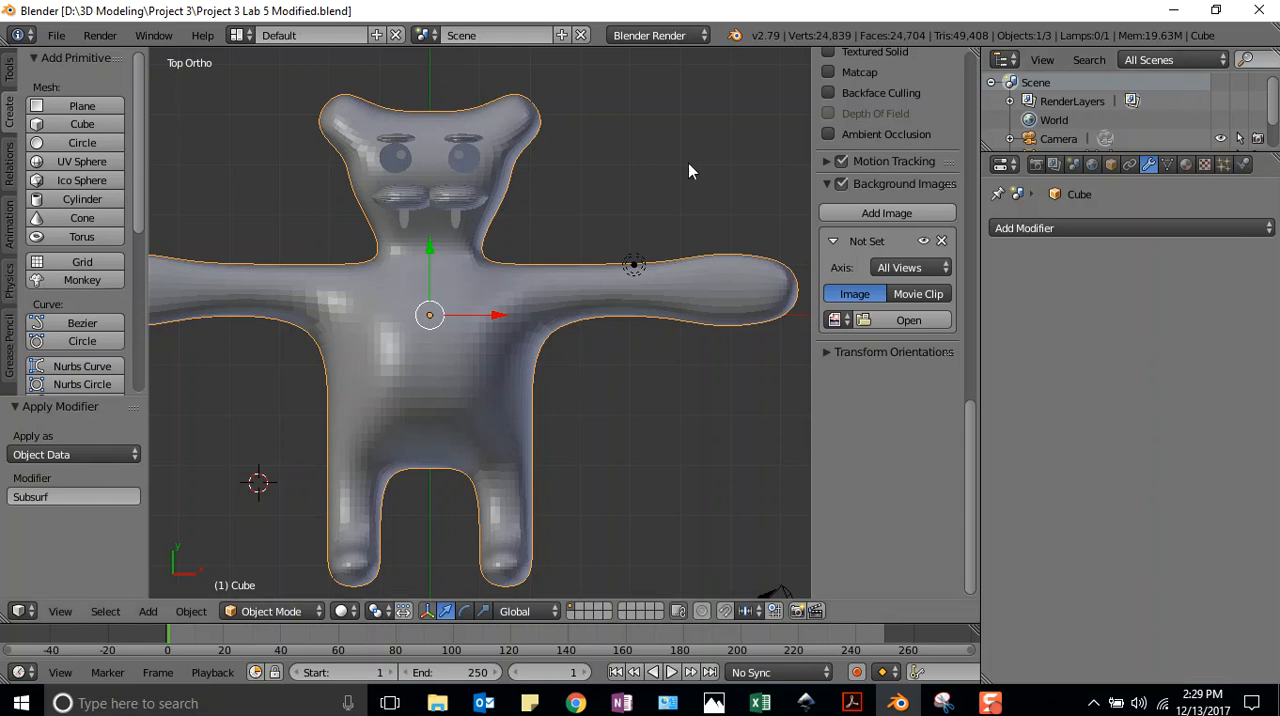